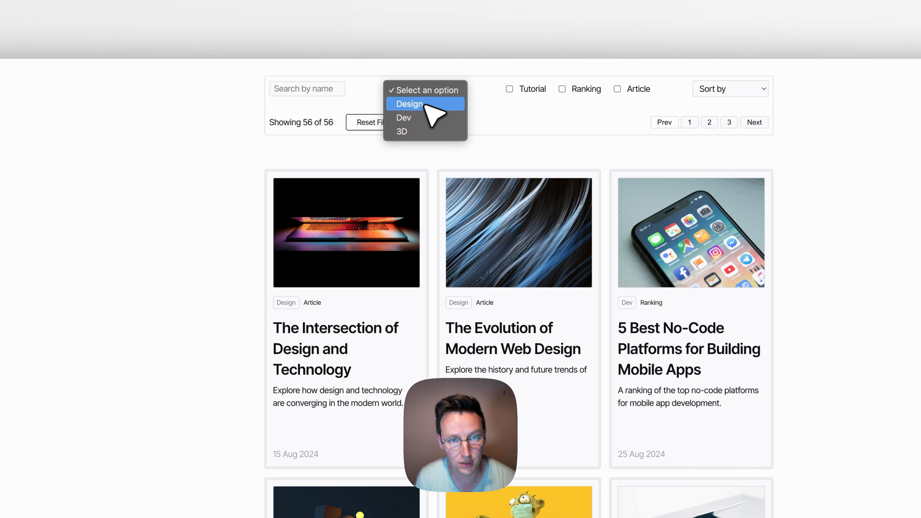
- Filter the demo posts by category Design and Dev with Tutorial, Ranking and Article included, and reset all filters
left_click(432, 102)
left_click(431, 90)
left_click(429, 104)
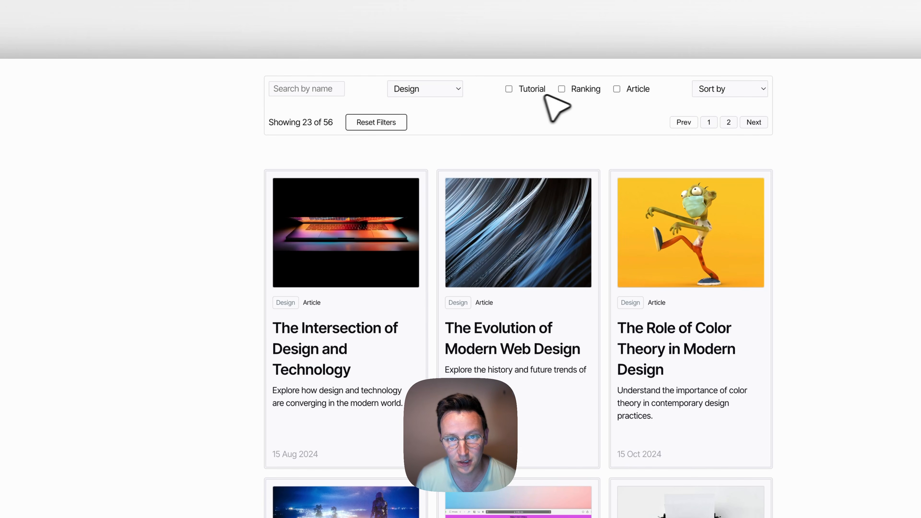
left_click(509, 89)
left_click(562, 89)
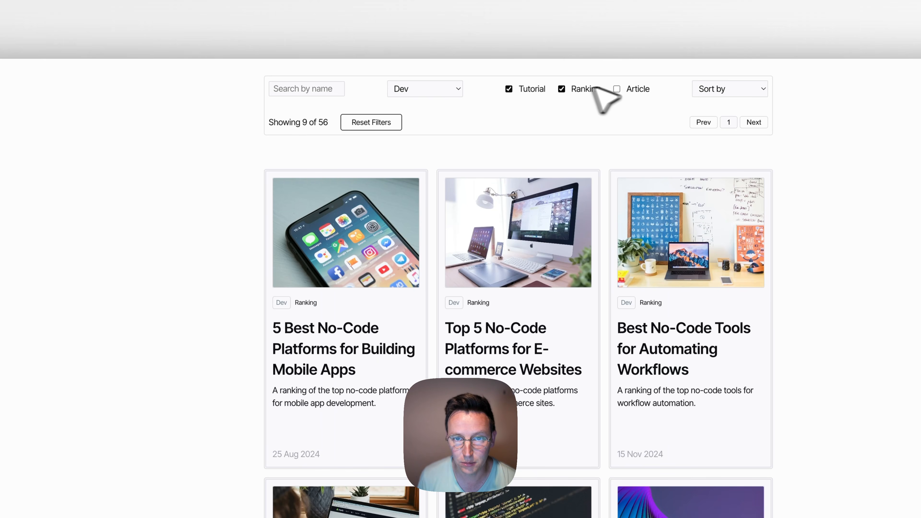
left_click(617, 89)
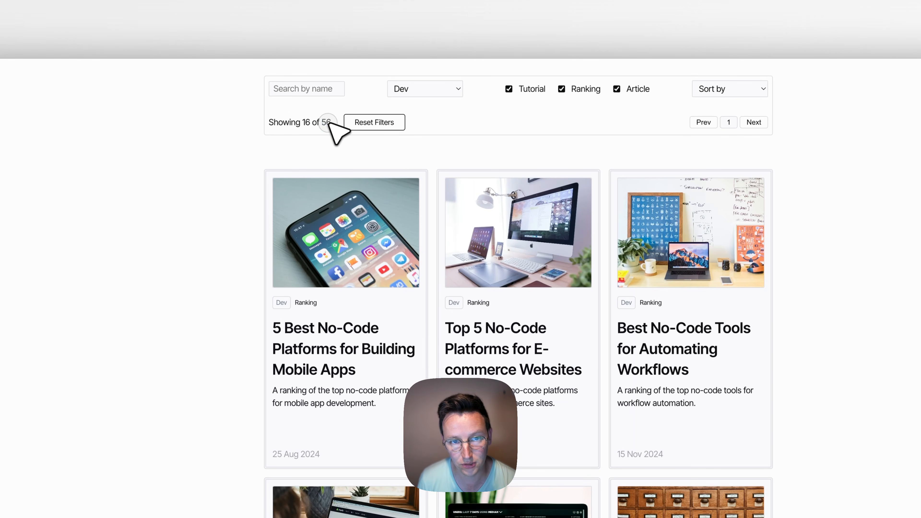
left_click(376, 125)
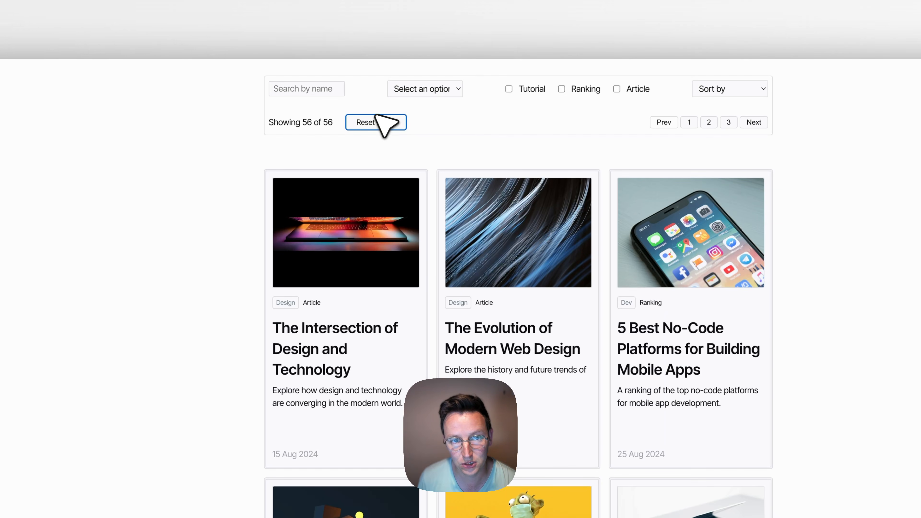
- Advance the demo posts to the third page and try sorting them by Z-A and by Oldest
left_click(652, 123)
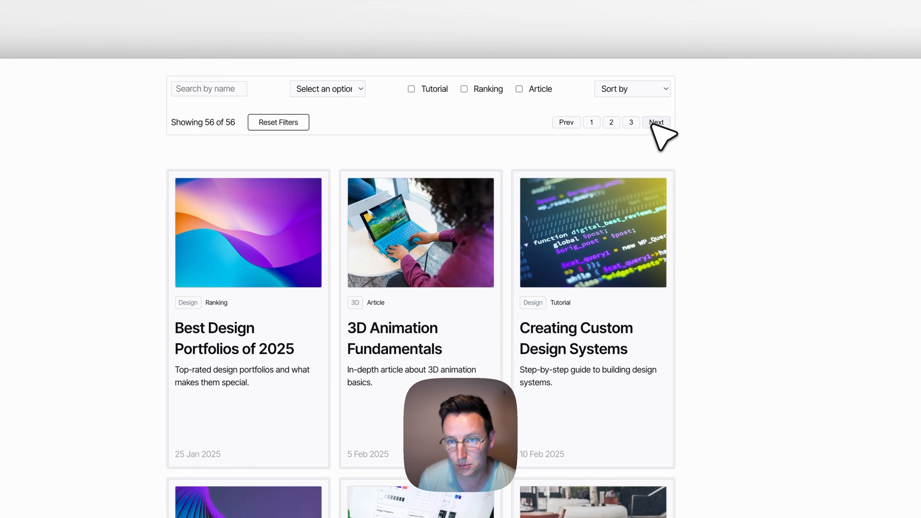
left_click(653, 123)
left_click(615, 93)
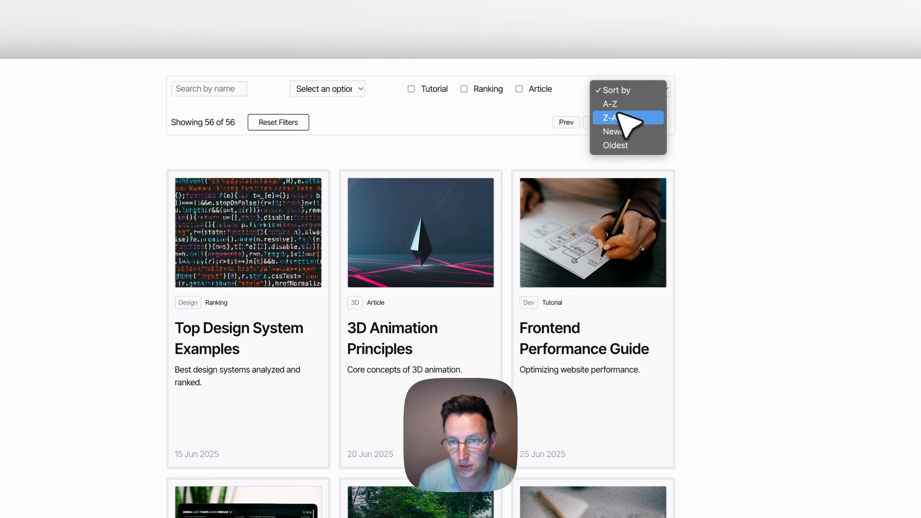
left_click(616, 114)
left_click(634, 91)
left_click(622, 117)
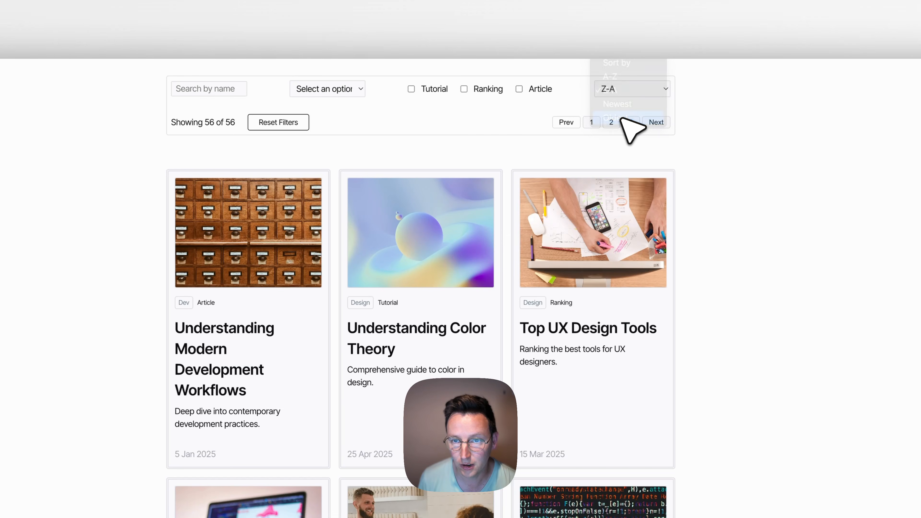
left_click(634, 91)
left_click(614, 52)
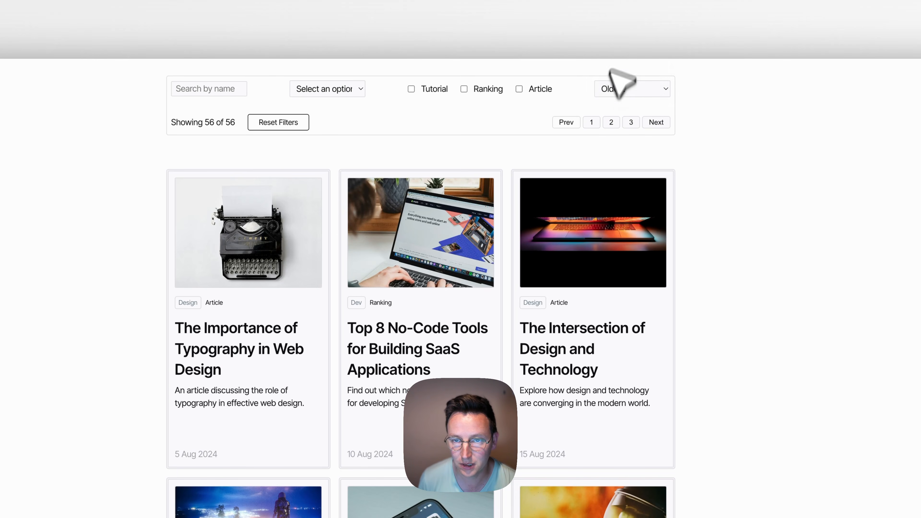
left_click(389, 123)
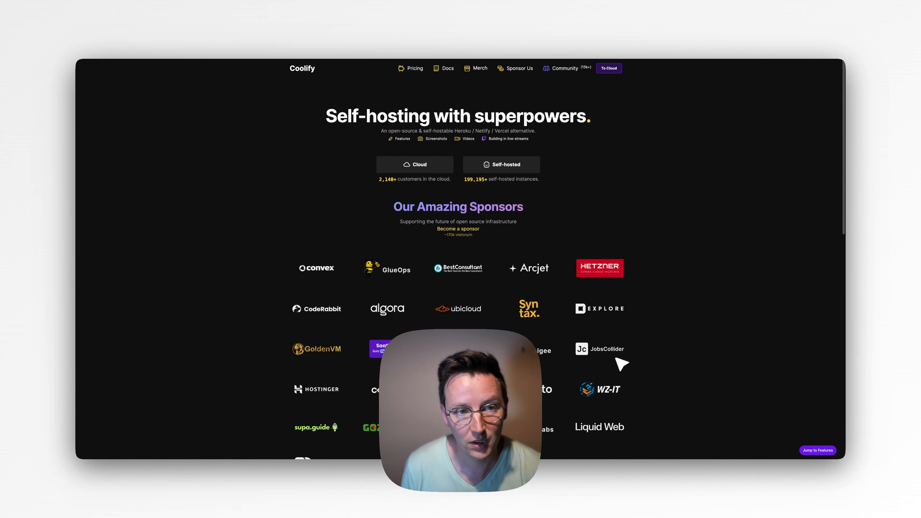
scroll(615, 358, "down", 5)
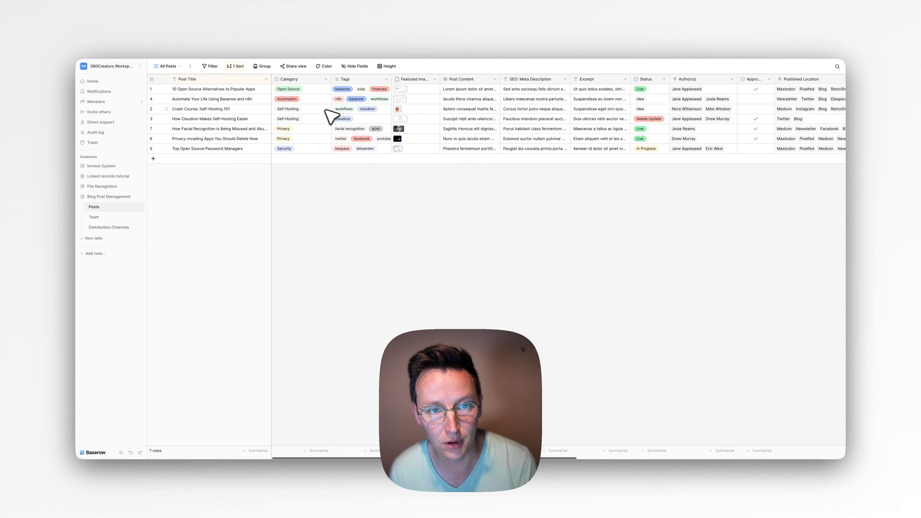
- Examine the slug field's row_id() formula in the Baserow Posts table without changing it
scroll(326, 117, "right", 5)
scroll(467, 118, "right", 10)
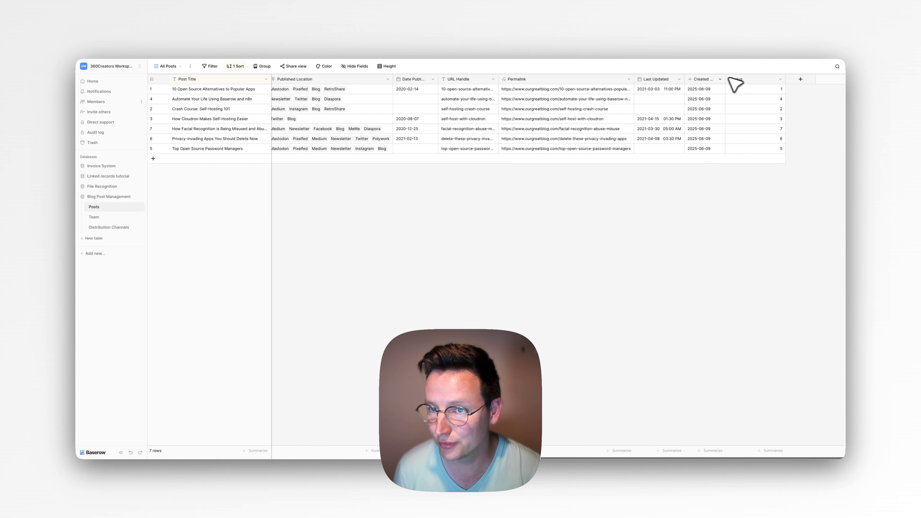
left_click(780, 79)
left_click(762, 102)
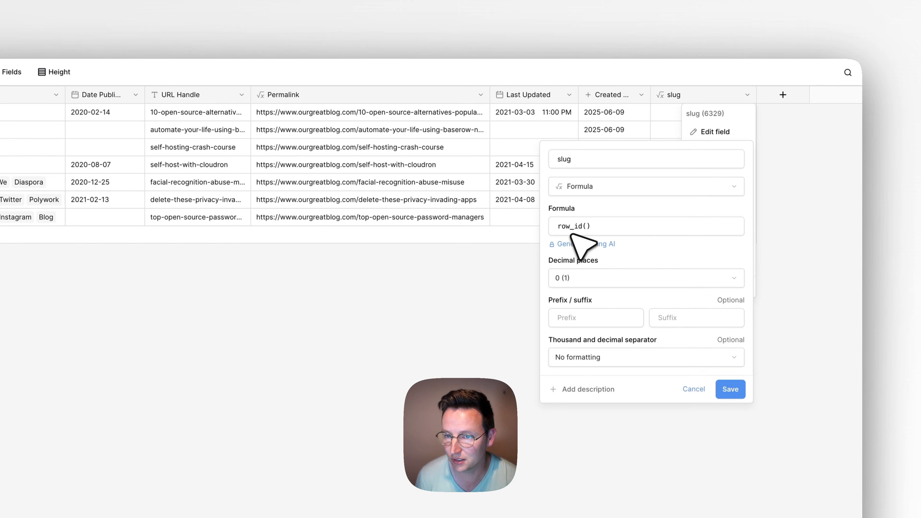
key("Return")
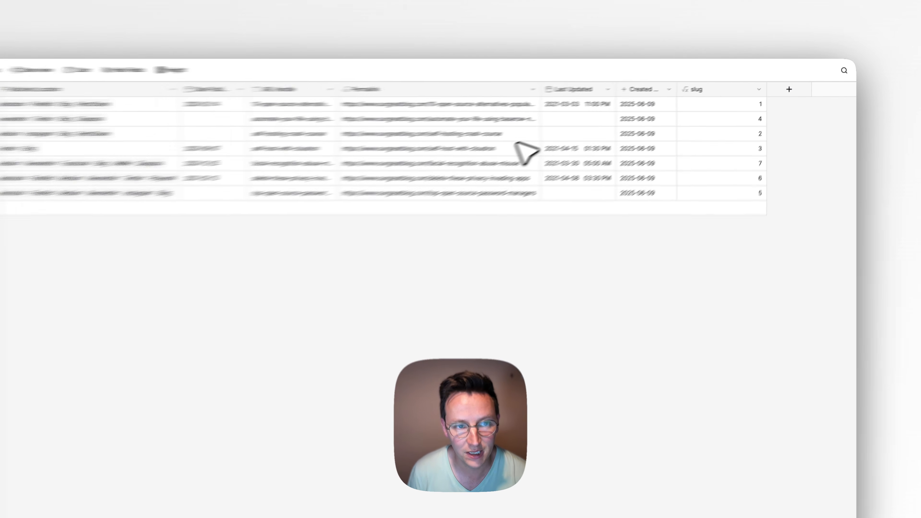
scroll(463, 158, "left", 15)
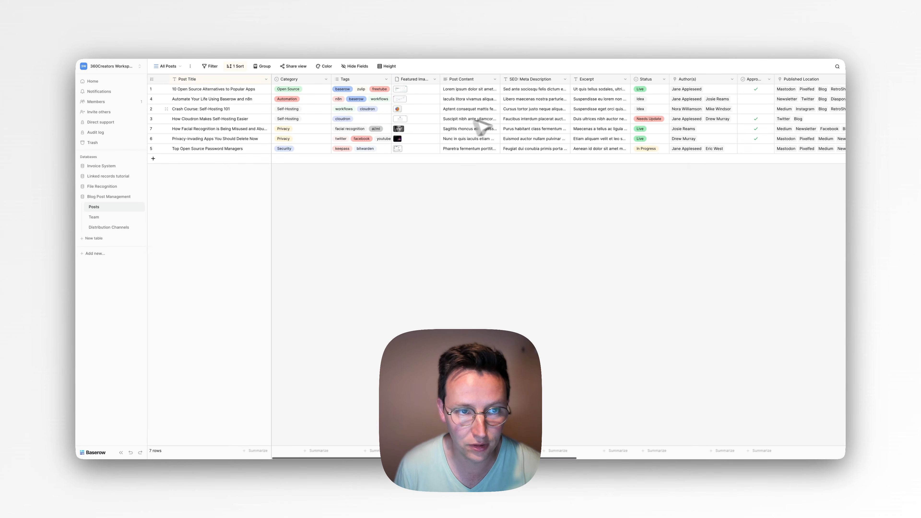
- Switch to the Webstudio project, open the Blogpost page and load the post at /blog/7
key("ctrl+alt+Right")
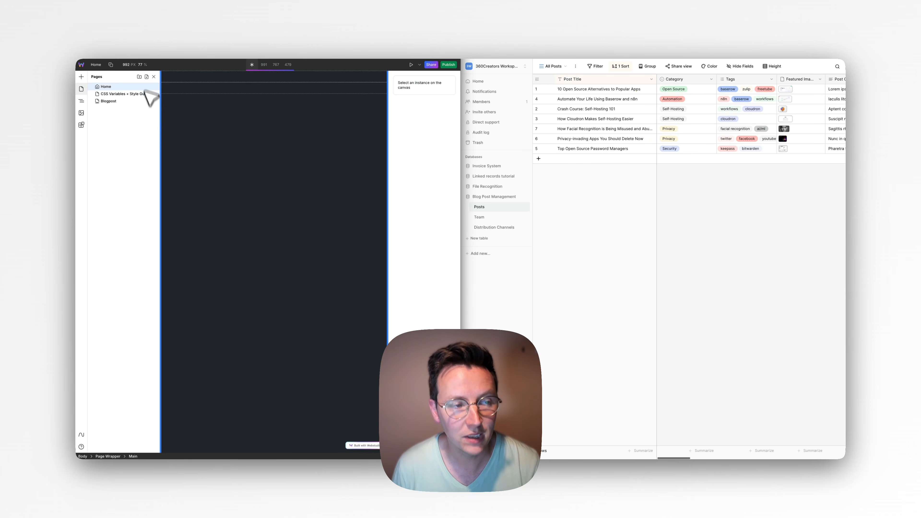
left_click(105, 102)
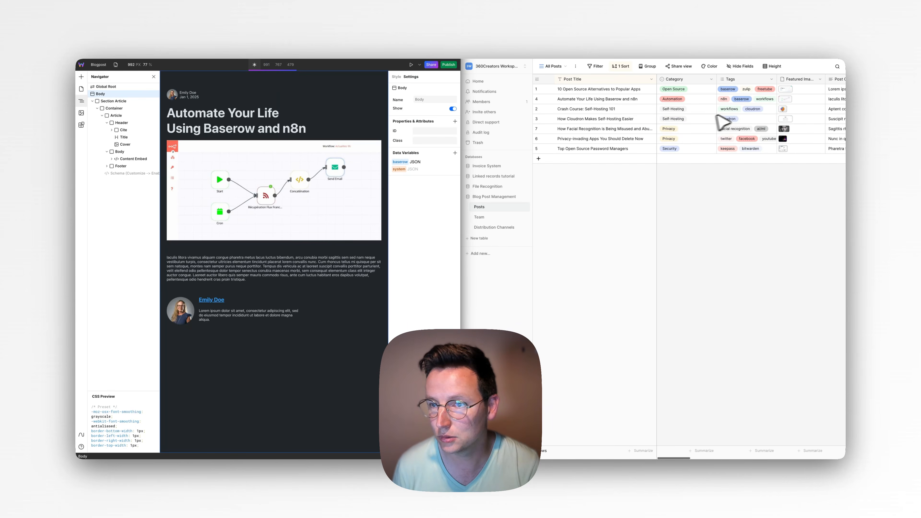
left_click(785, 129)
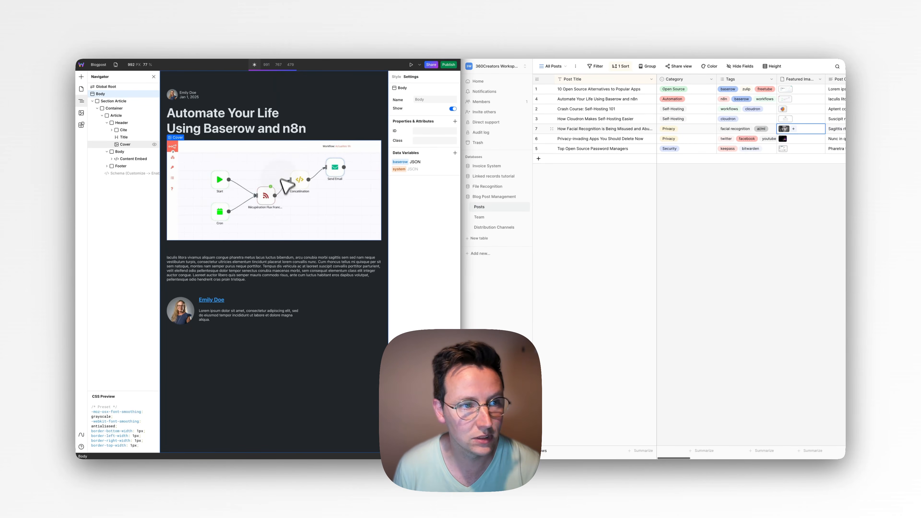
left_click(117, 66)
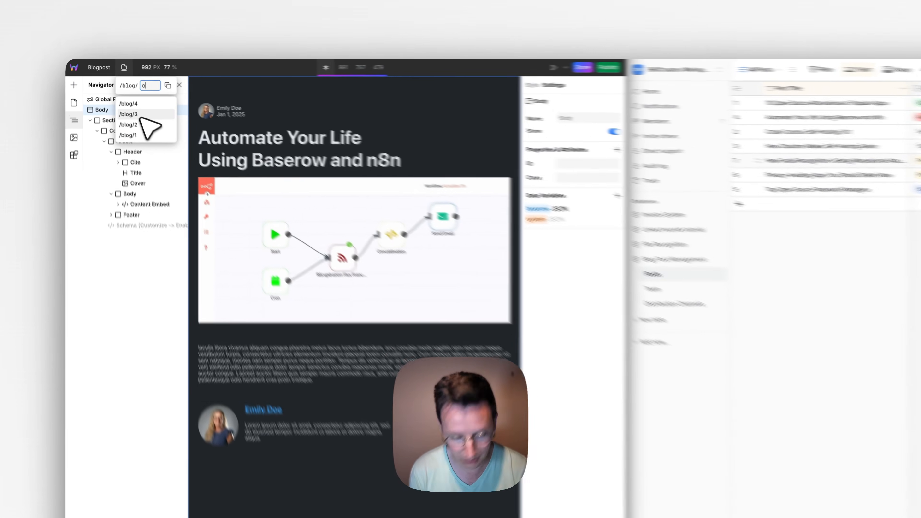
type("7")
key("Return")
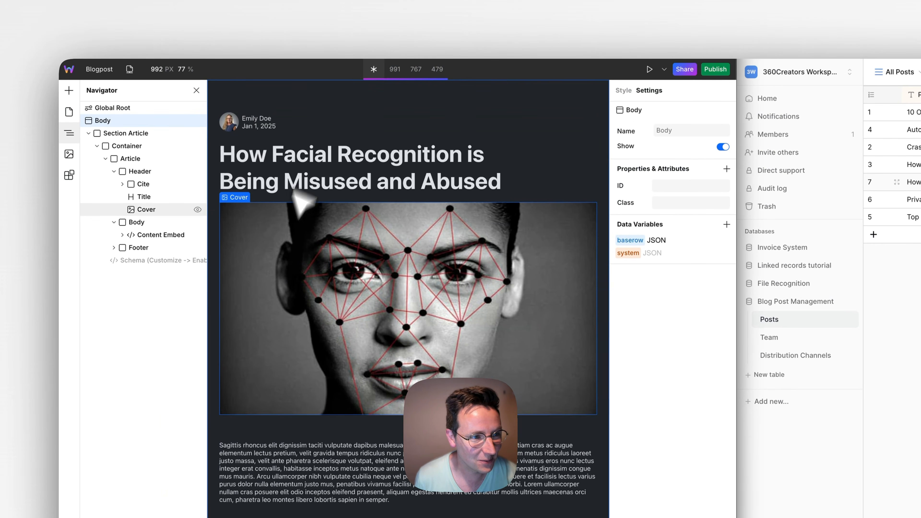
- Open the CSS Variables + Style Guide page and look over its layout and Page Wrapper
left_click(71, 113)
left_click(139, 120)
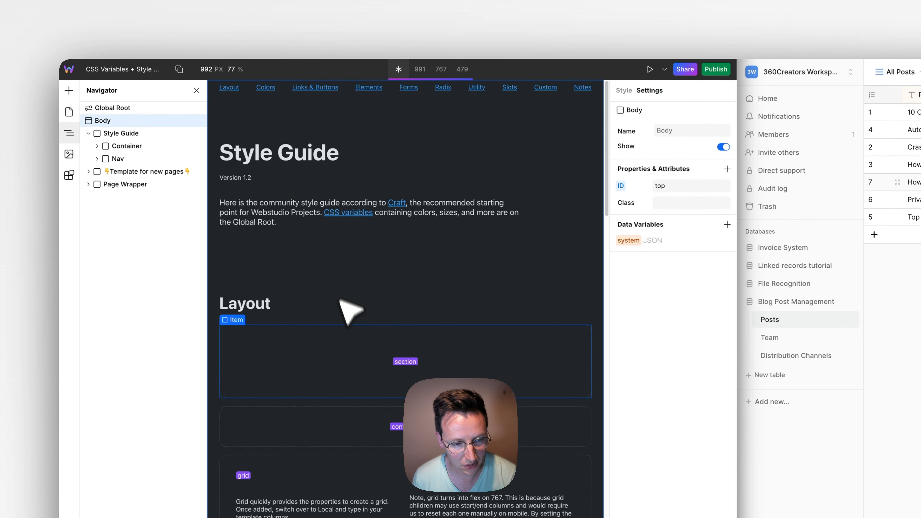
left_click(127, 184)
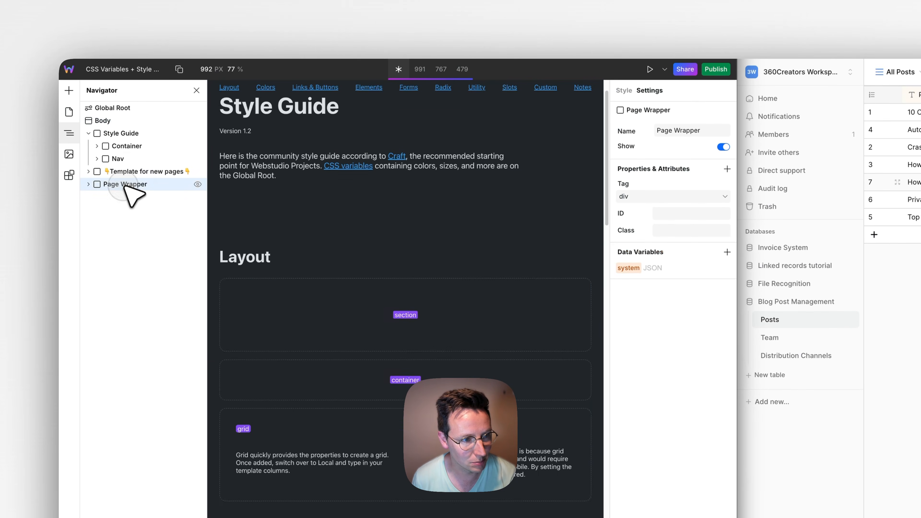
- Open the Home page, check the Nav inside Page Wrapper and select the Main element
left_click(68, 112)
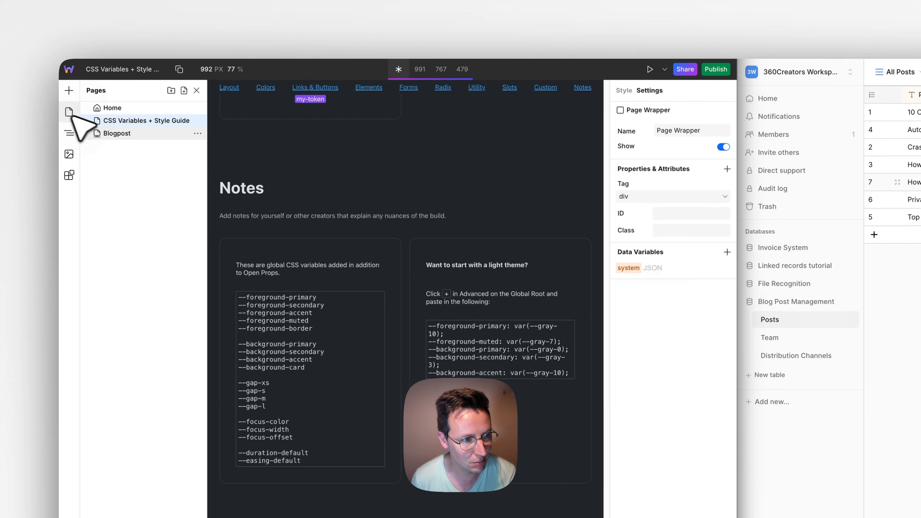
left_click(119, 108)
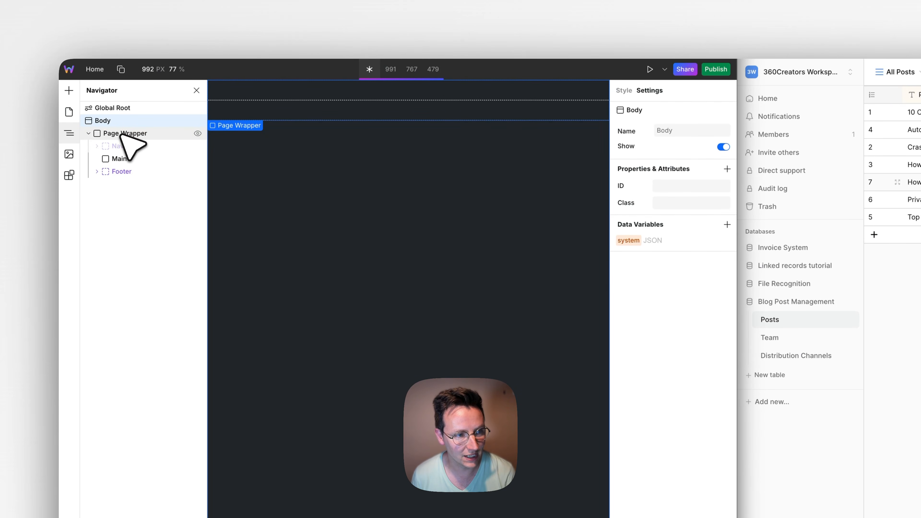
left_click(121, 134)
left_click(120, 146)
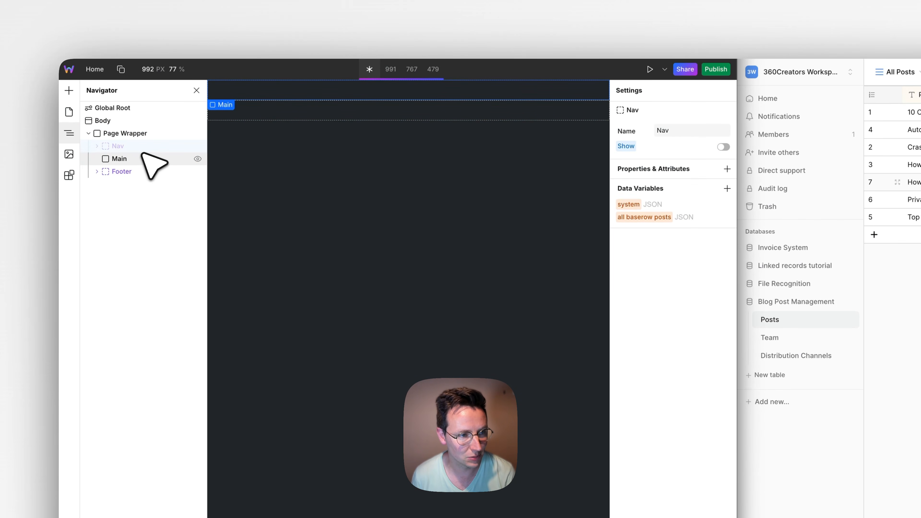
left_click(195, 163)
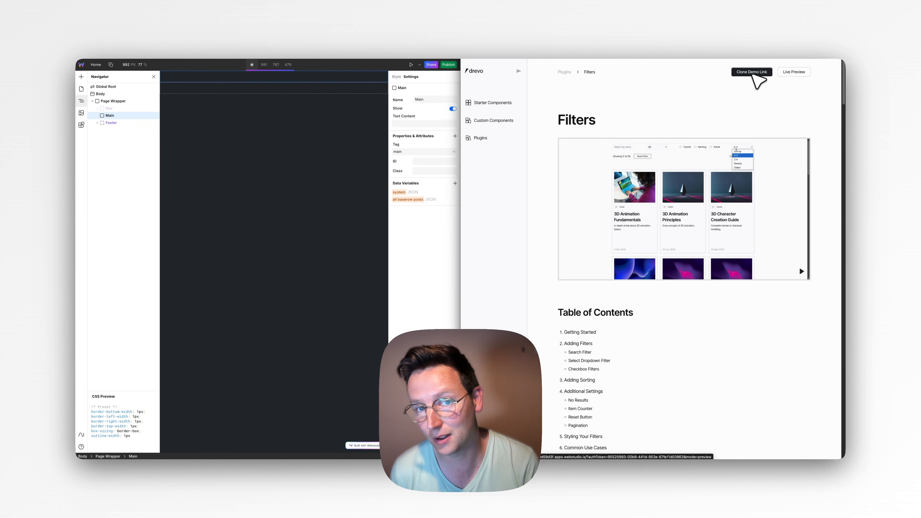
- Open the Filters clone demo project, leave its preview mode and copy the Section inside Main
left_click(756, 81)
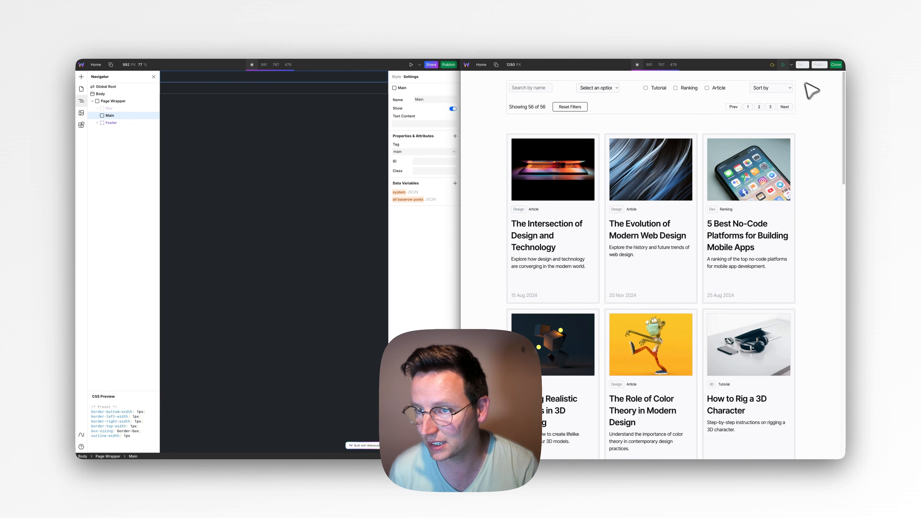
left_click(782, 65)
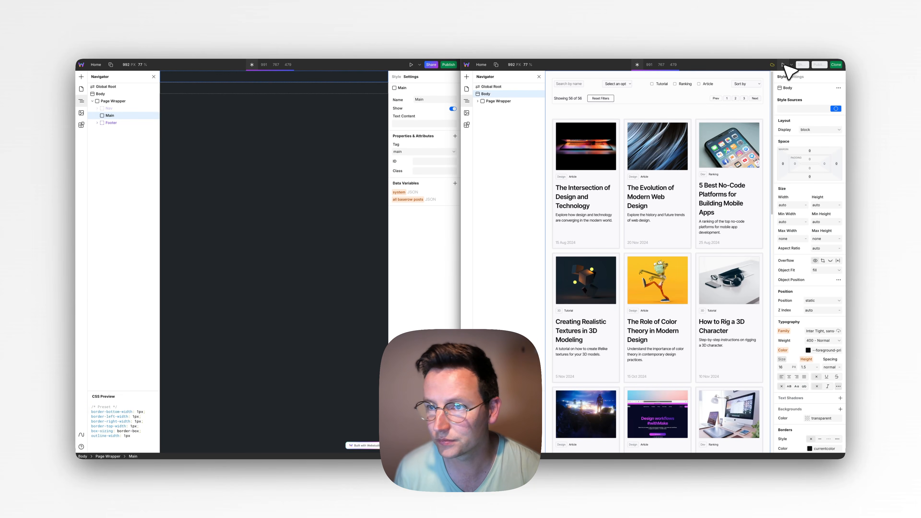
left_click(483, 102)
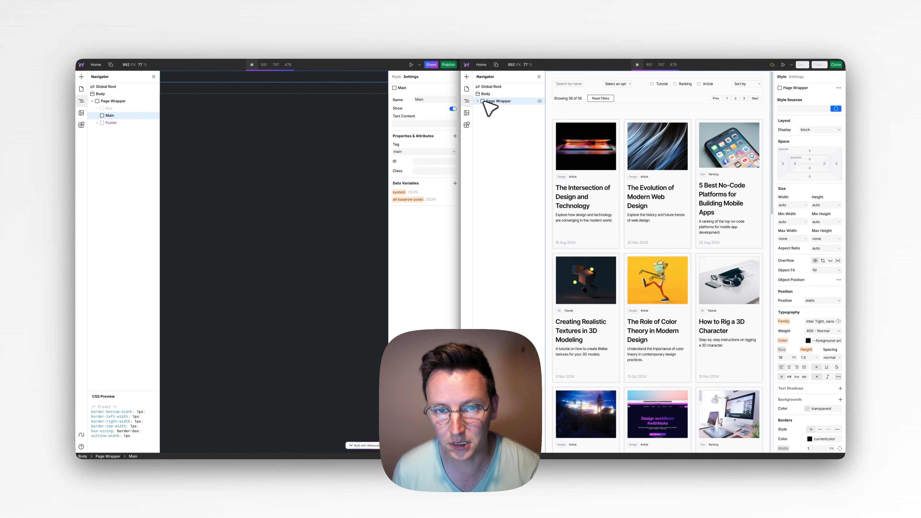
left_click(483, 109)
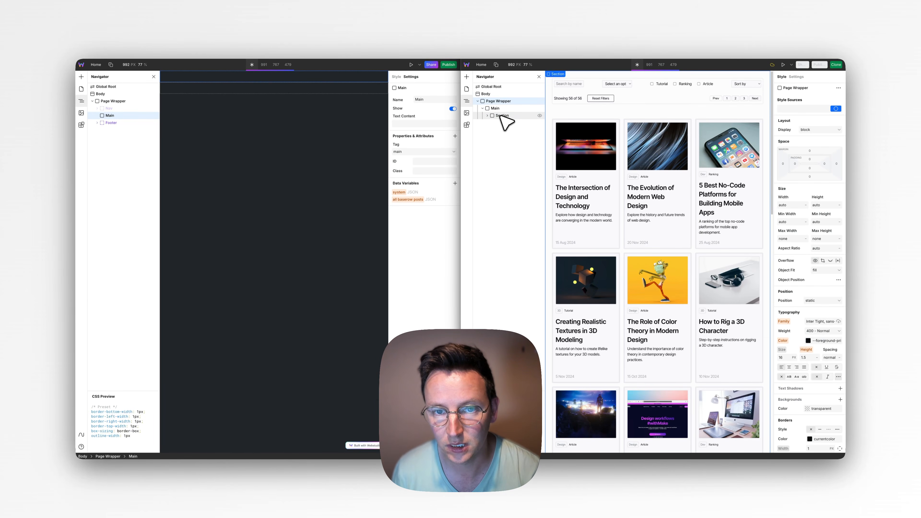
left_click(502, 116)
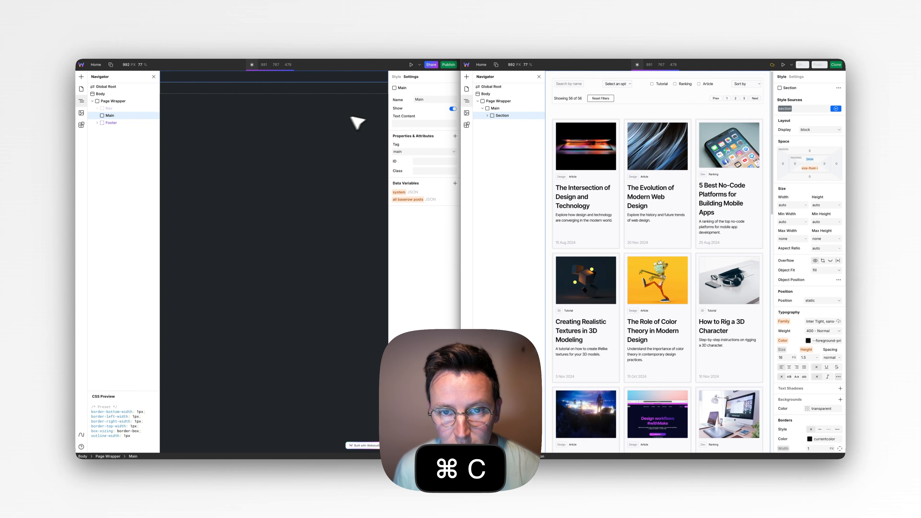
- Paste the copied filter Section into the Home page's Main element and close the demo project
left_click(112, 116)
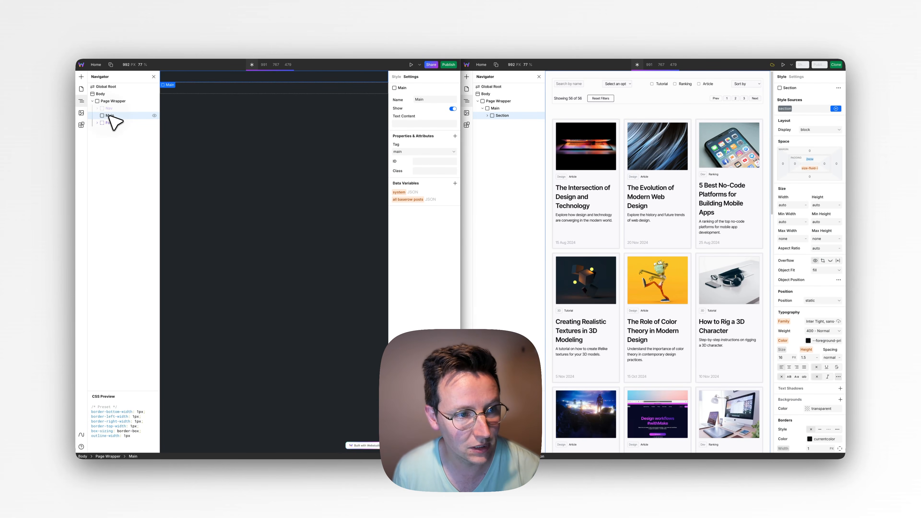
key("super+v")
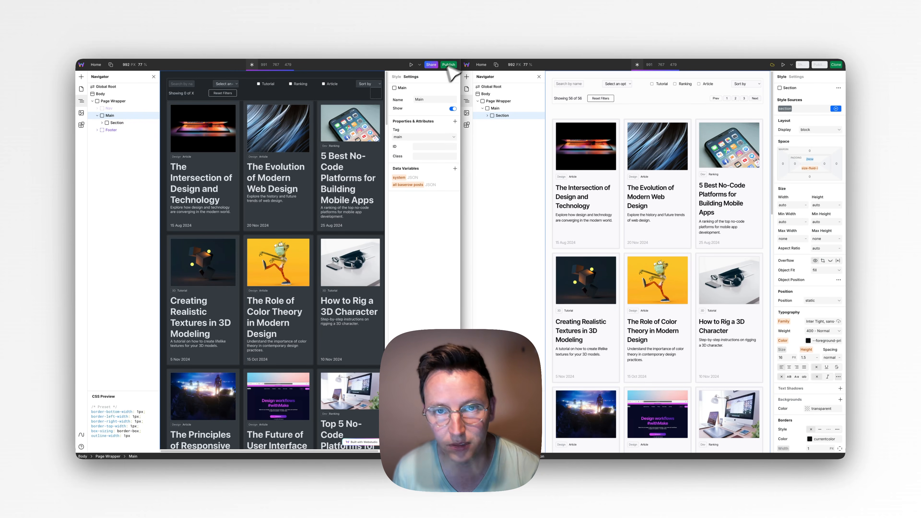
left_click(519, 162)
key("super+w")
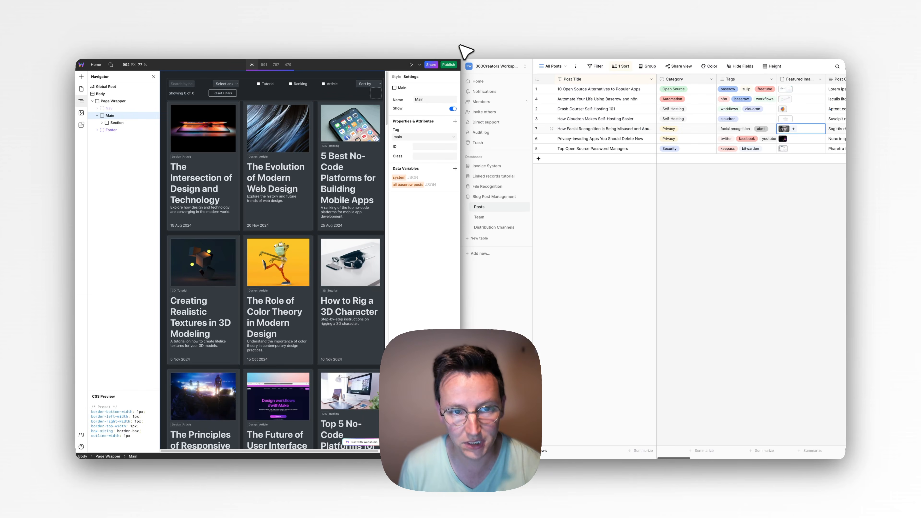
- Select Page Wrapper, open its all baserow posts variable and inspect the JSON data it returns
key("Up")
key("Up")
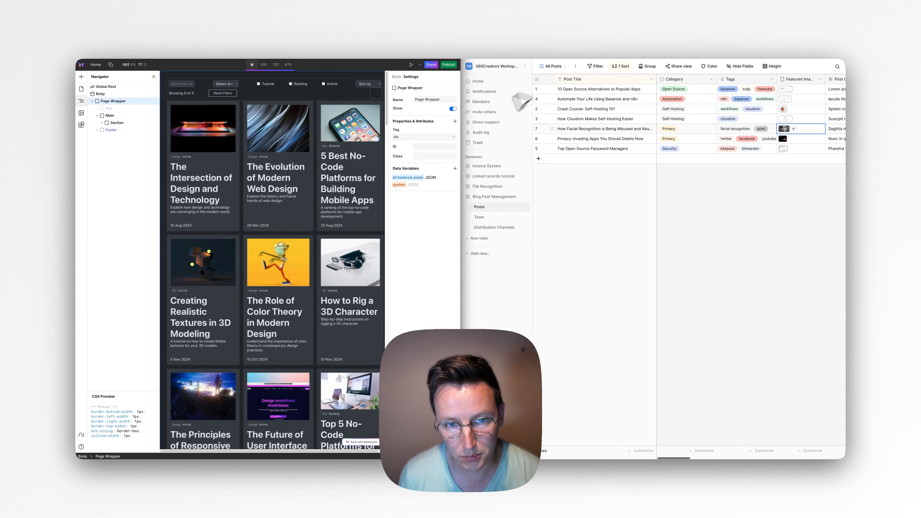
left_click(436, 178)
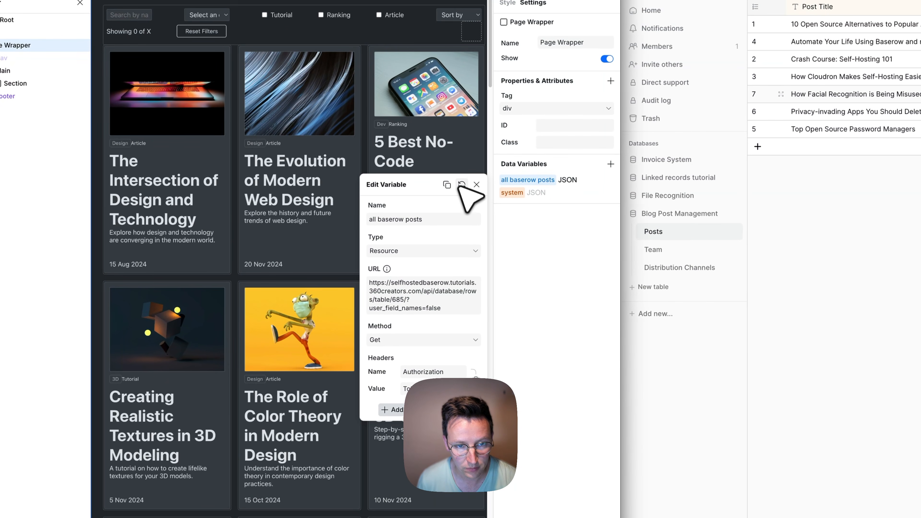
left_click(610, 179)
left_click(526, 193)
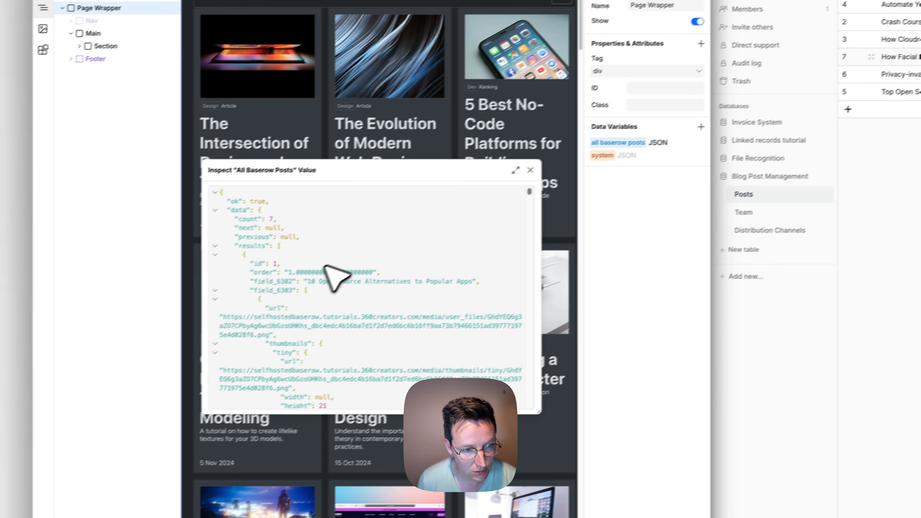
scroll(285, 312, "down", 6)
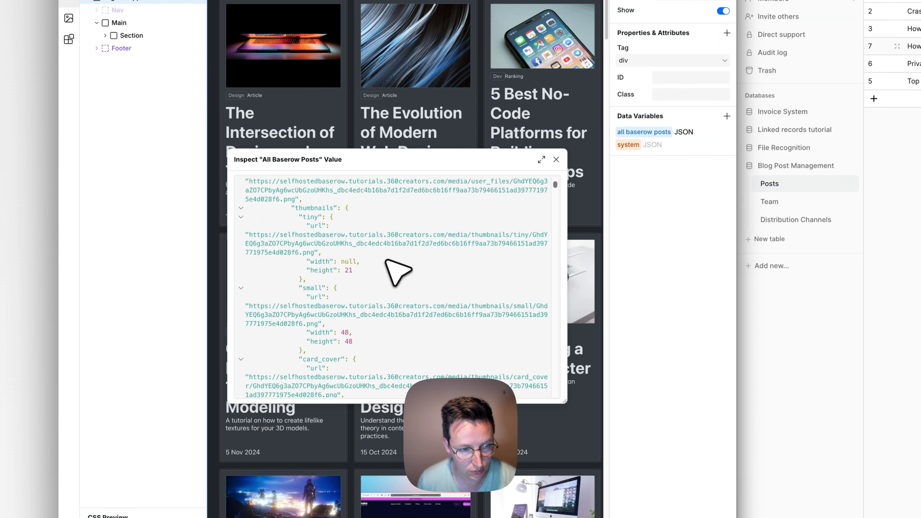
scroll(386, 260, "down", 8)
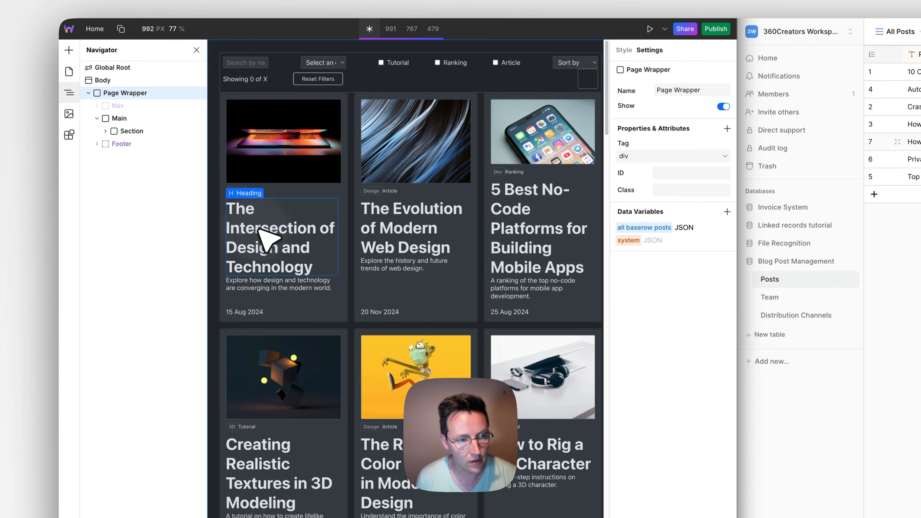
- Select the Collection that holds the cards and clear the sample JSON from its Data binding expression
left_click(276, 235)
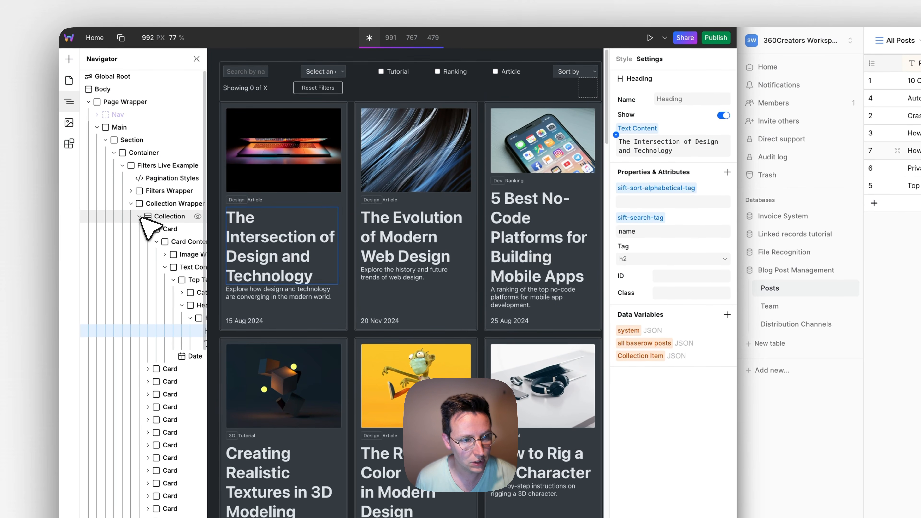
left_click(139, 207)
left_click(167, 208)
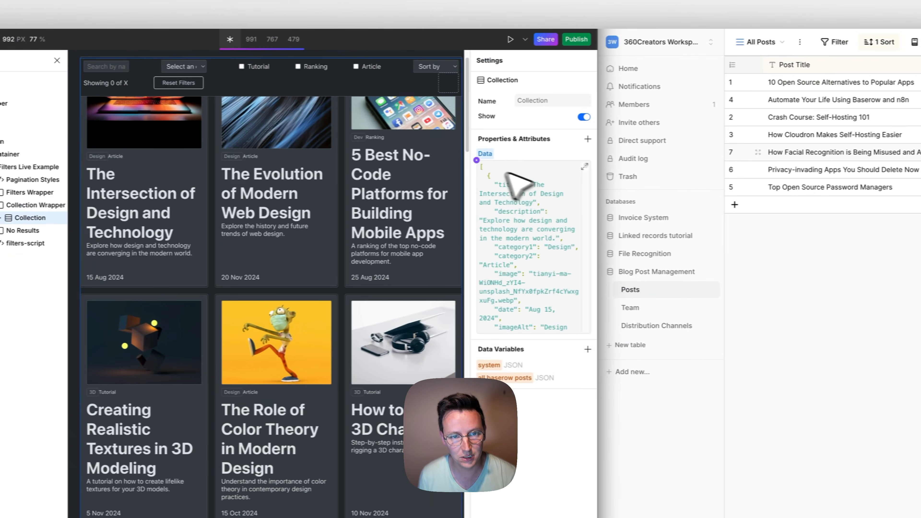
left_click(616, 159)
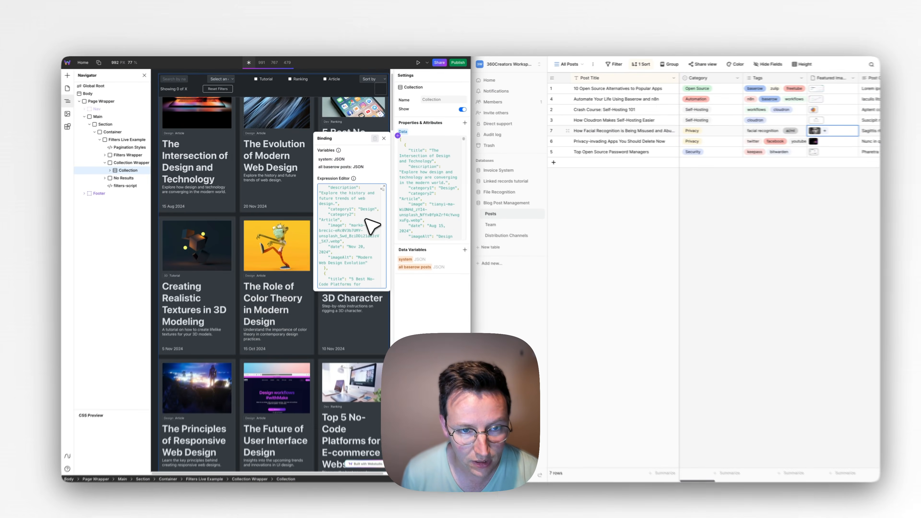
key("super+a")
key("BackSpace")
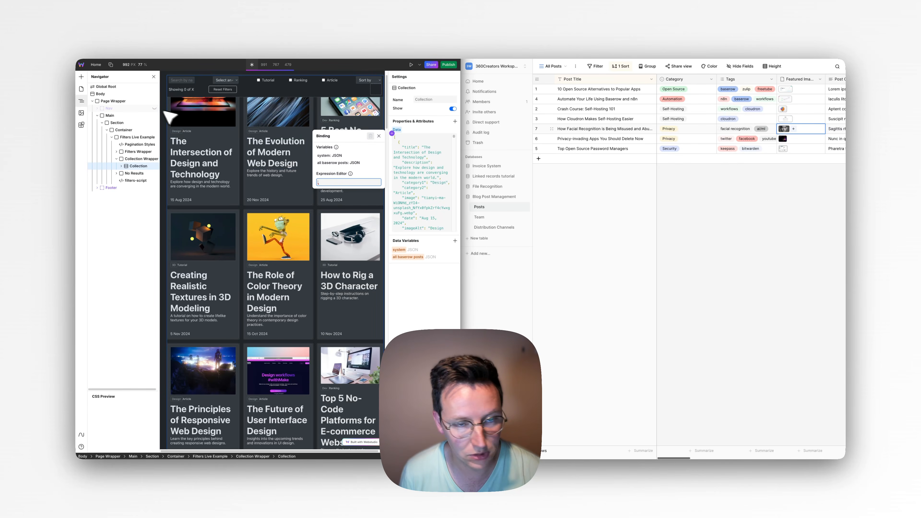
- Bind the Collection's Data to the expression all baserow posts.data.results
left_click(336, 162)
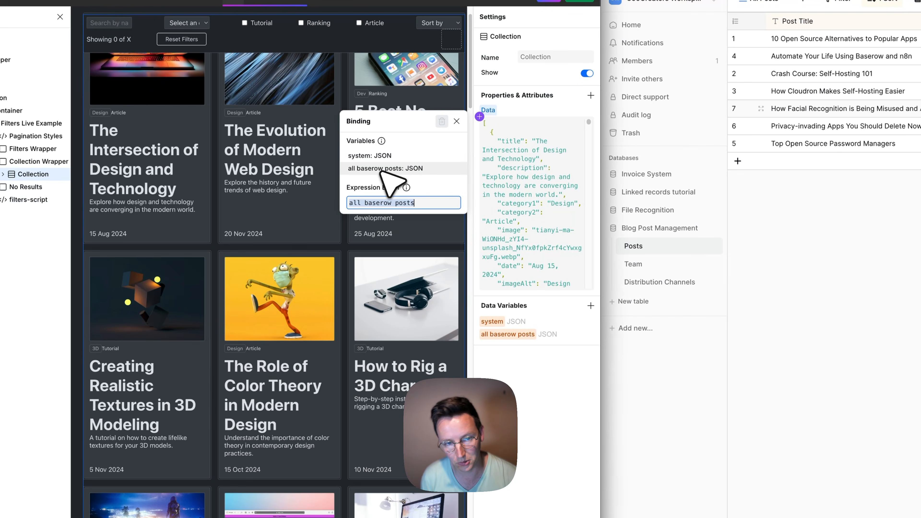
type(".")
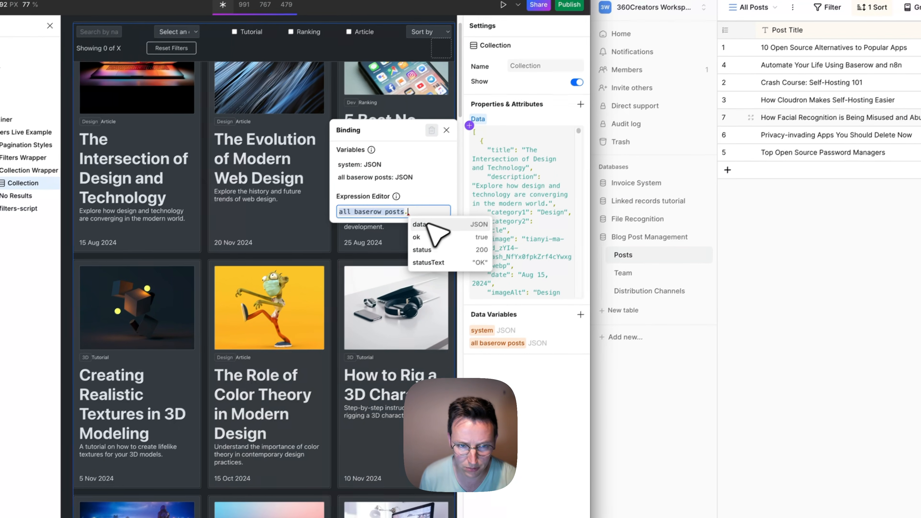
left_click(437, 215)
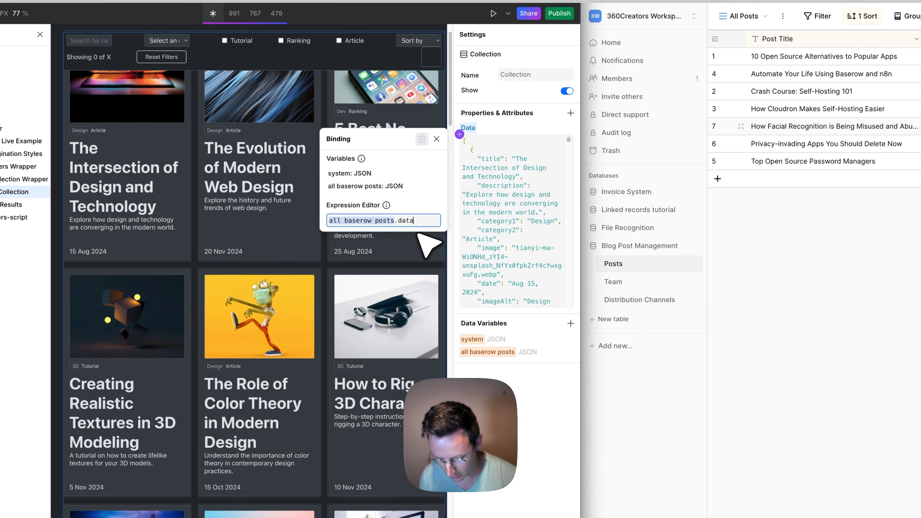
type(".")
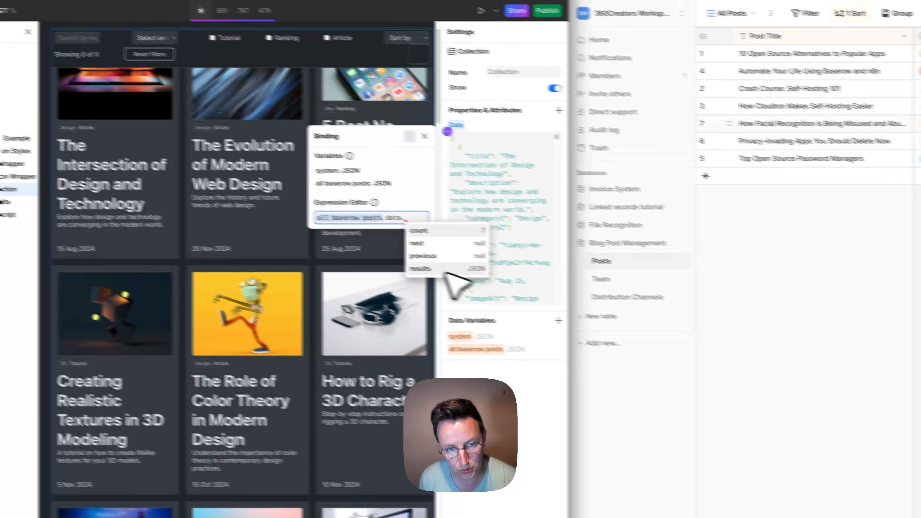
left_click(446, 270)
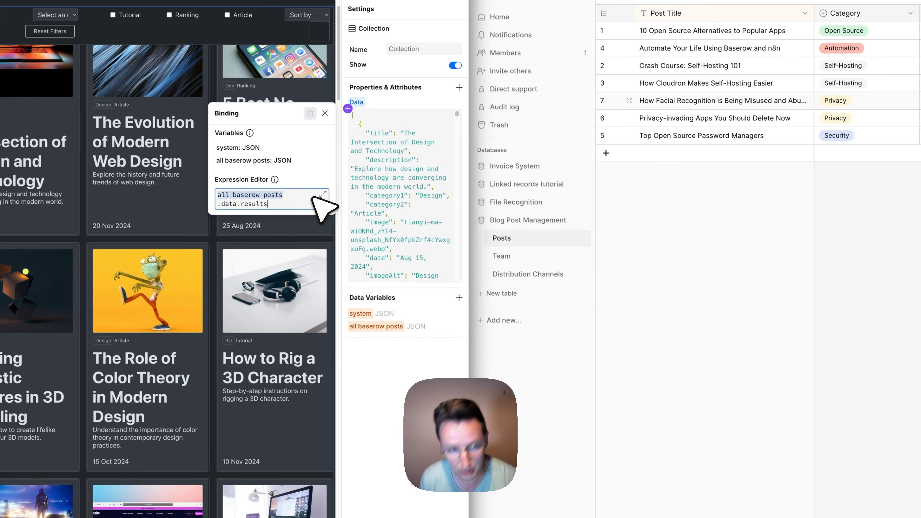
- Check the item indexes offered under results and number the rows of the Baserow Posts table sequentially
scroll(304, 245, "down", 1)
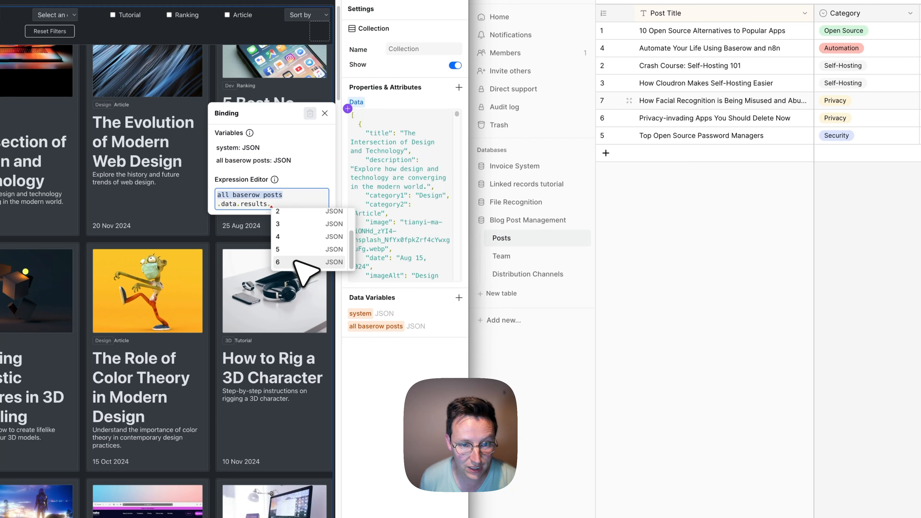
scroll(288, 256, "up", 1)
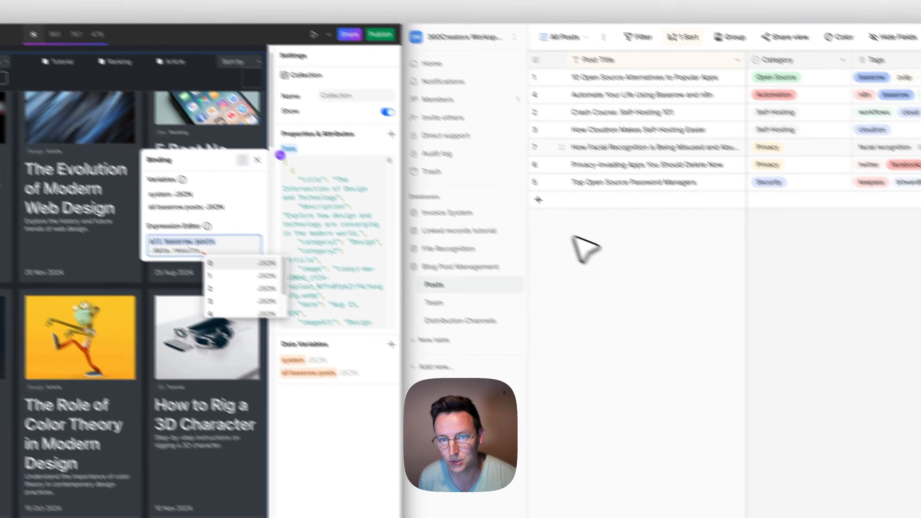
left_click(638, 185)
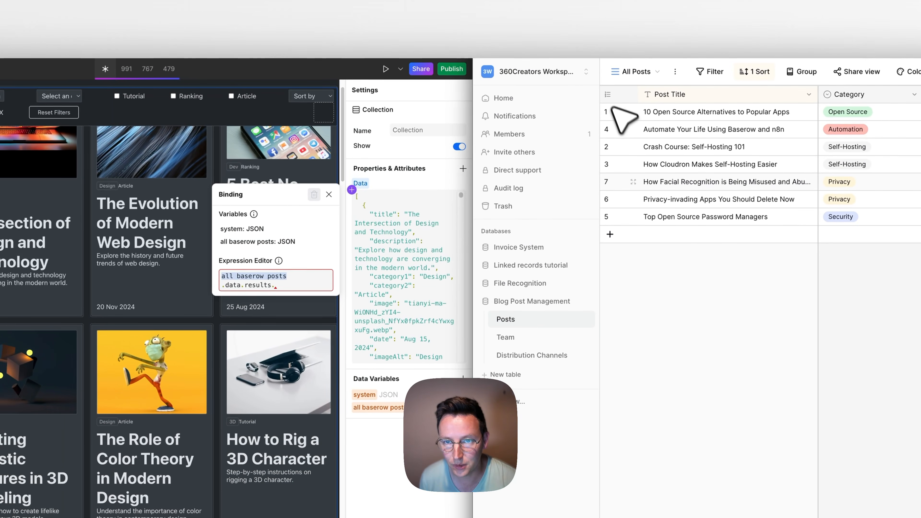
left_click(608, 95)
left_click(620, 131)
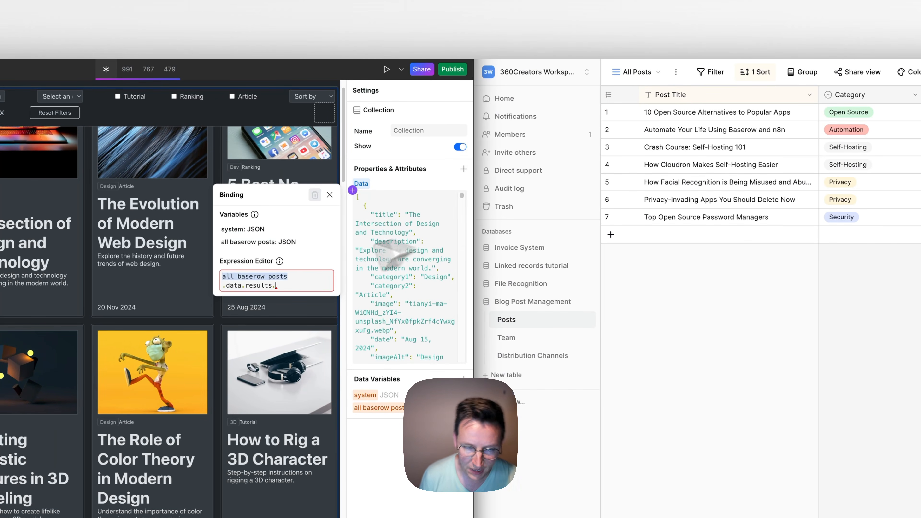
- Remove the trailing dot after results in the Collection's Data expression and close the binding
mouse_move(279, 264)
key("BackSpace")
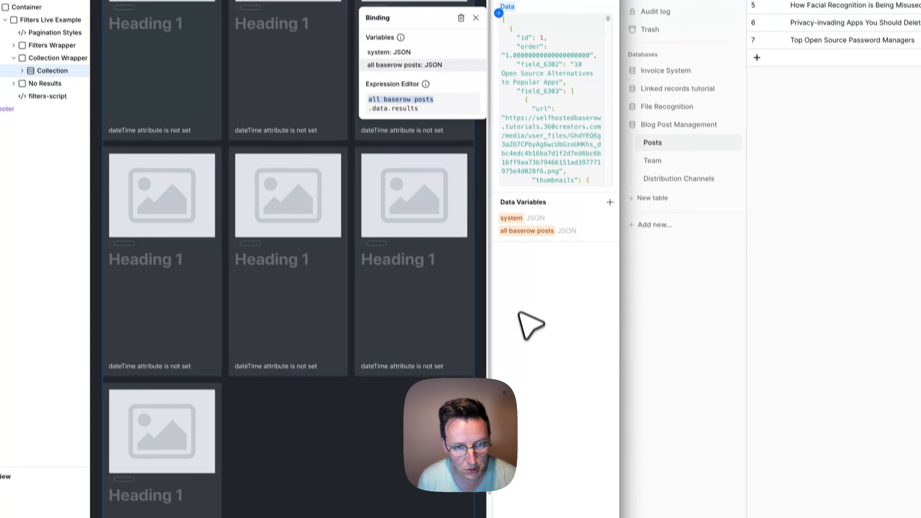
left_click(521, 319)
- Bind the first card's Heading text content to Collection Item["field_6302"] in place of the title property
scroll(348, 75, "up", 2)
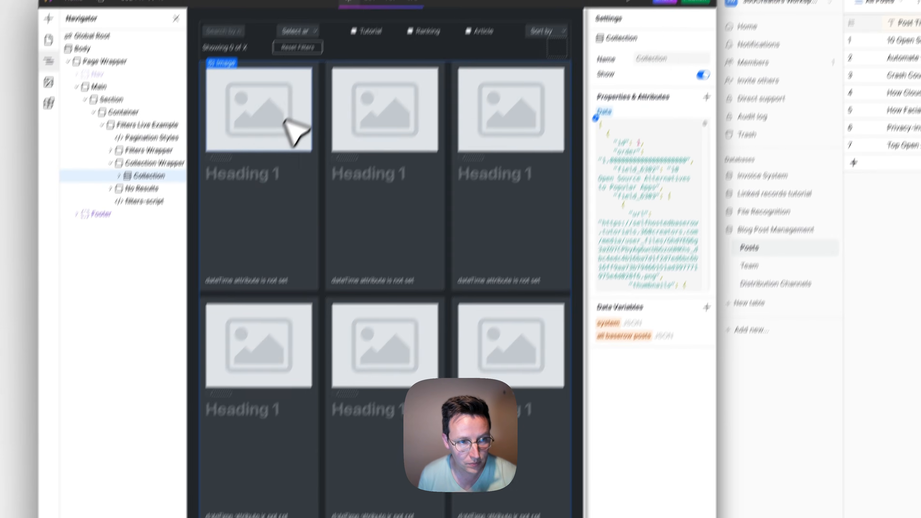
left_click(290, 128)
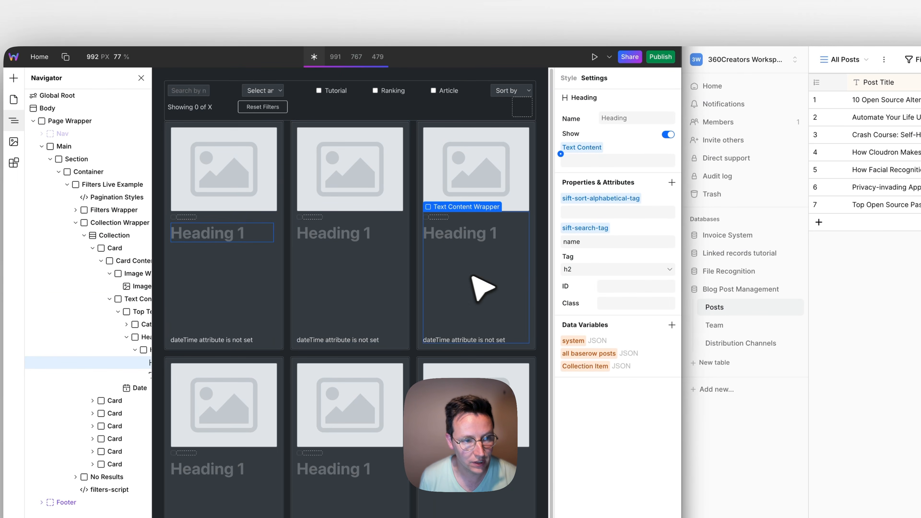
left_click(561, 153)
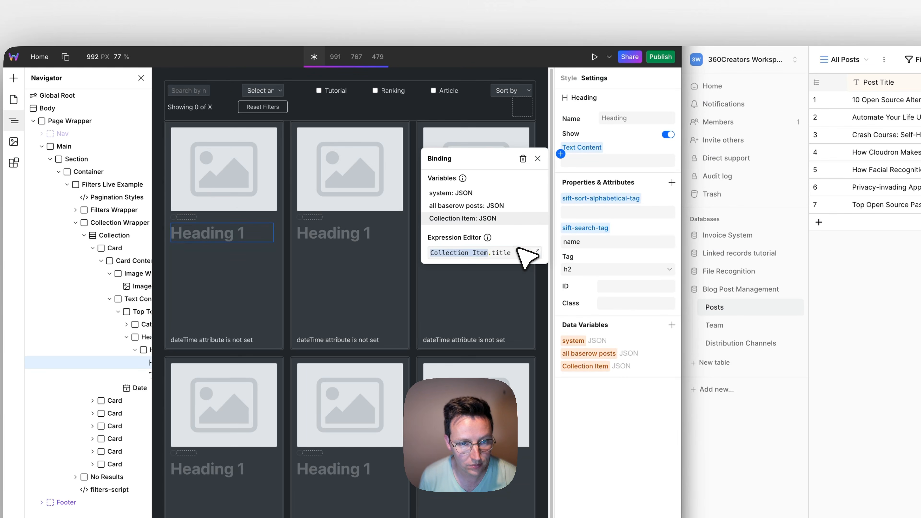
double_click(508, 252)
key("BackSpace")
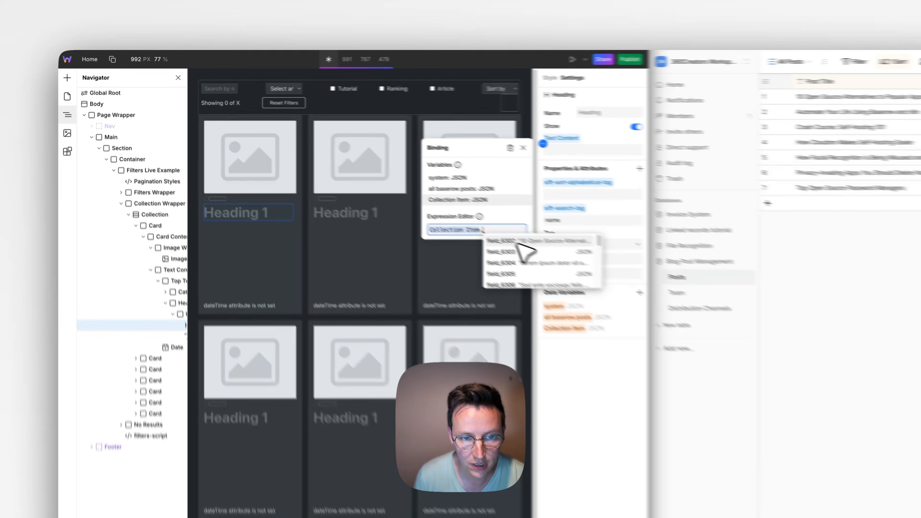
left_click(394, 183)
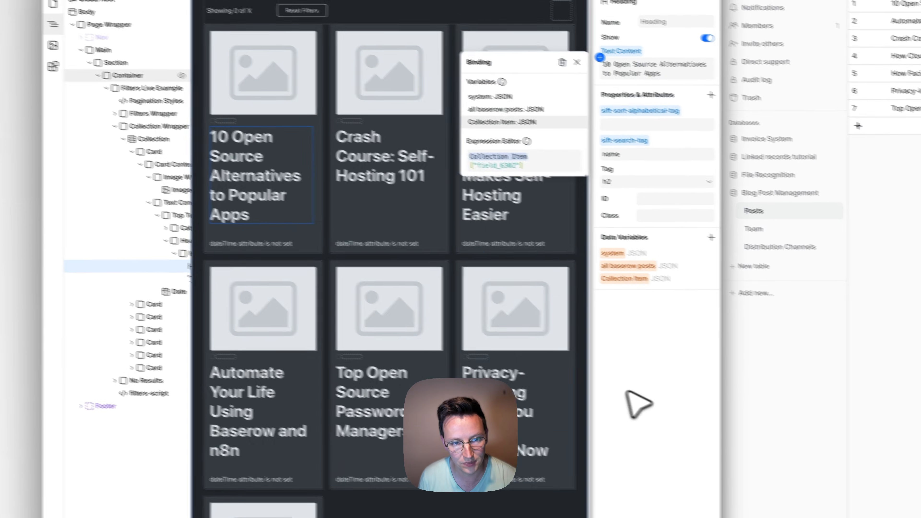
left_click(627, 392)
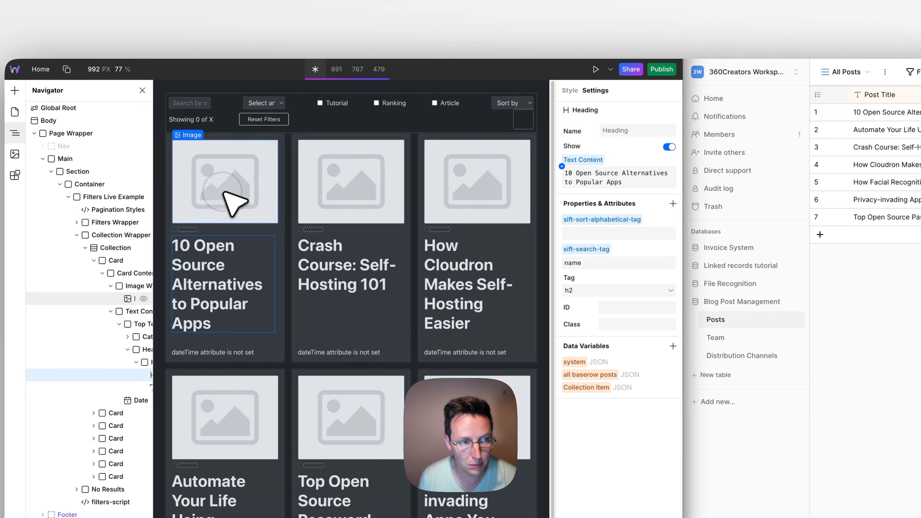
- Select the first card's Image, then widen the Featured Image column in Baserow and open that column's options
left_click(224, 194)
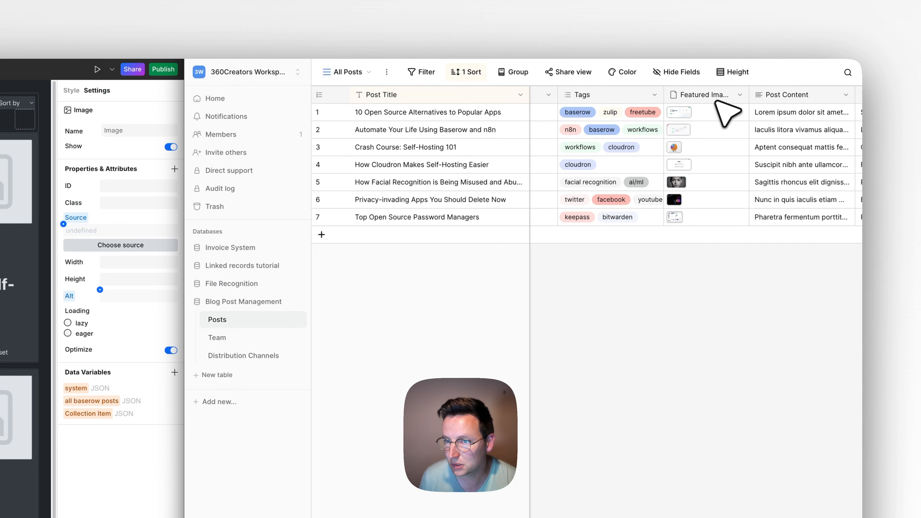
left_click_drag(755, 96, 765, 97)
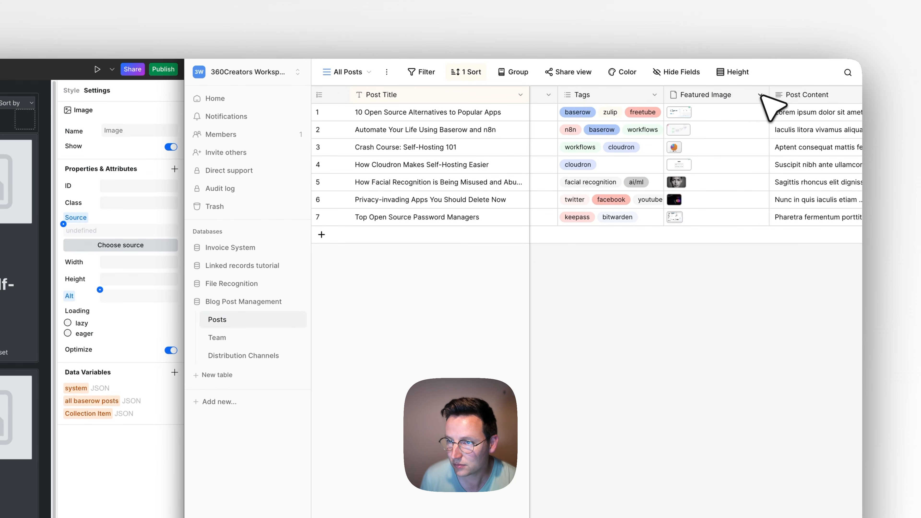
left_click(760, 95)
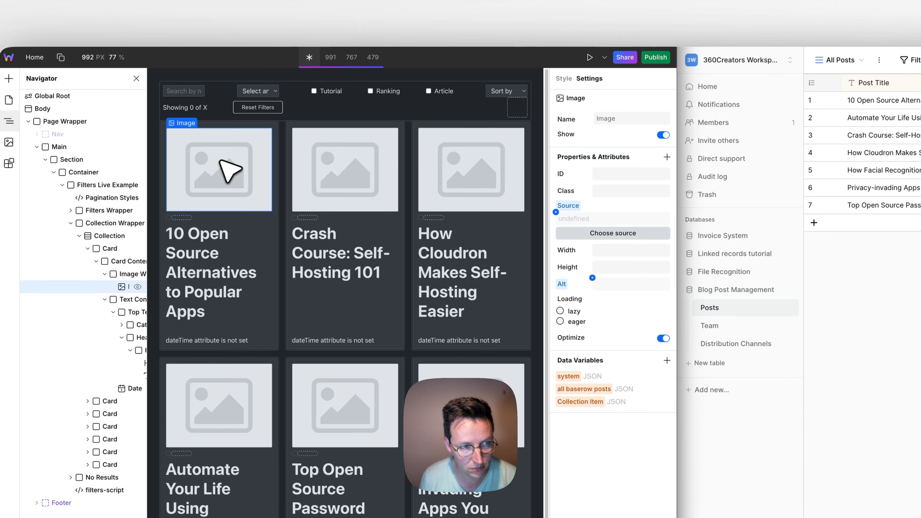
- Bind the first card's Image Source to Collection Item["field_6303"][0].url in place of the image property and close the binding
left_click(558, 213)
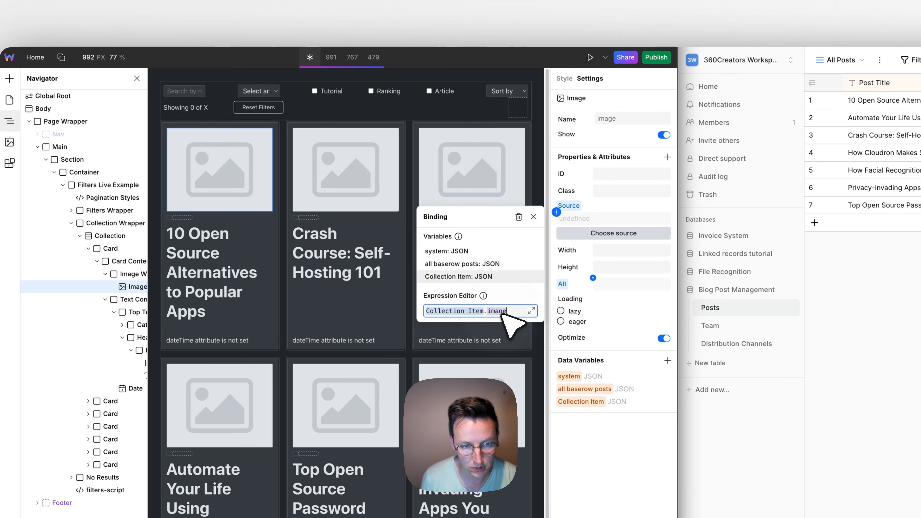
type(".")
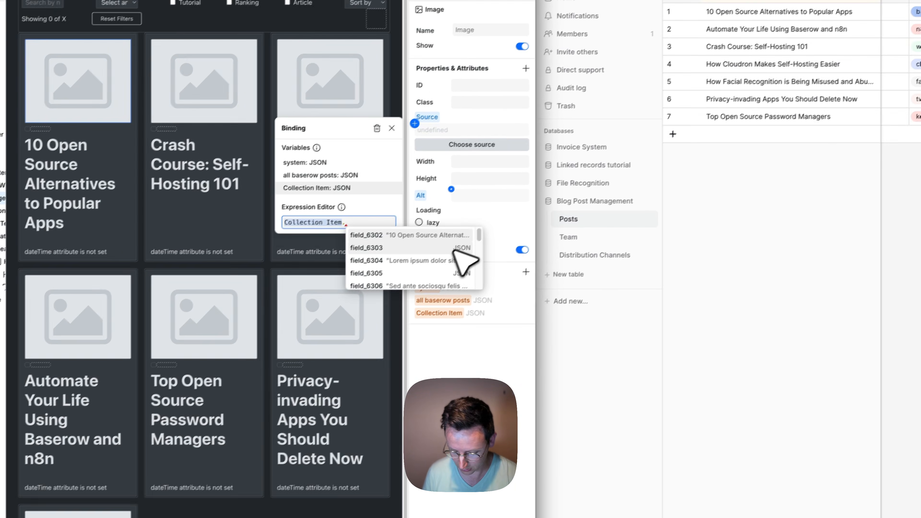
left_click(444, 255)
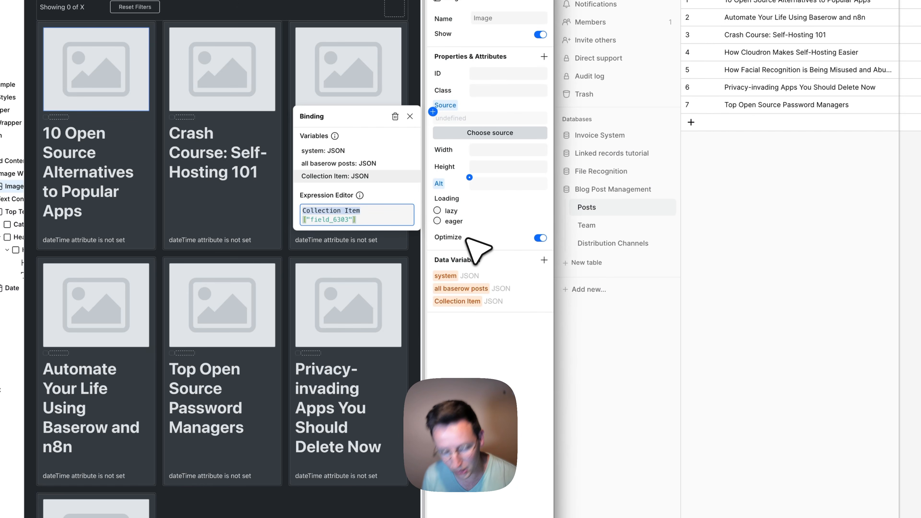
type(".")
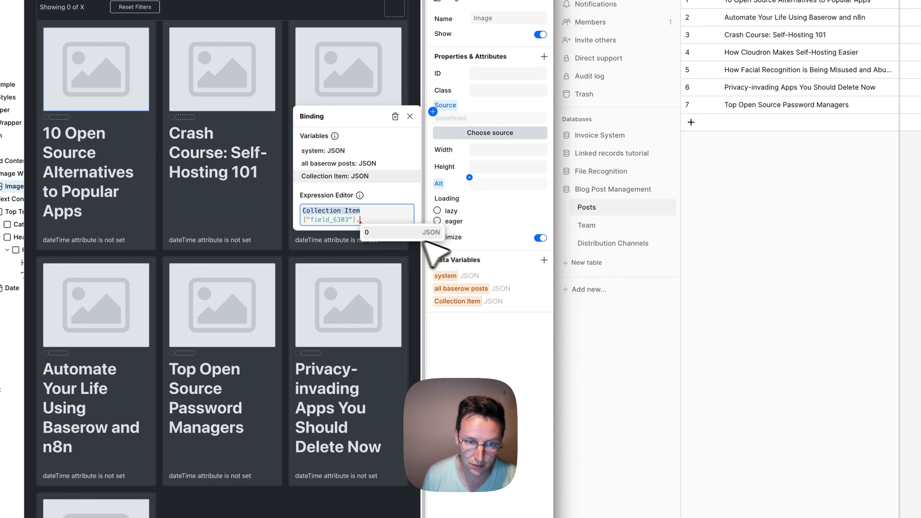
left_click(395, 232)
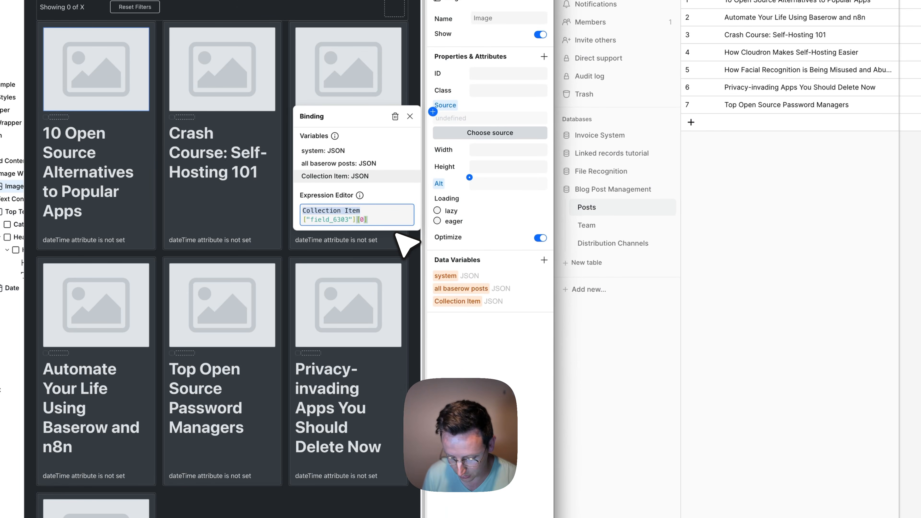
type(".")
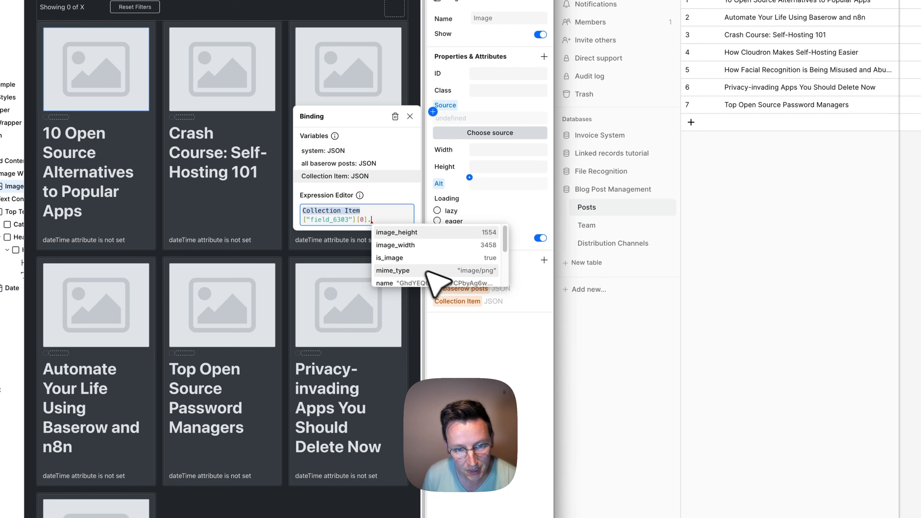
scroll(472, 269, "down", 1)
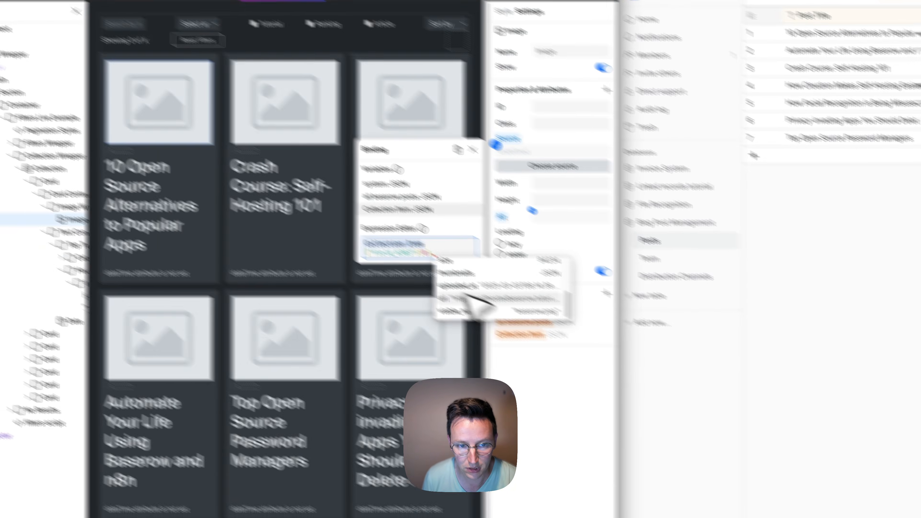
left_click(394, 265)
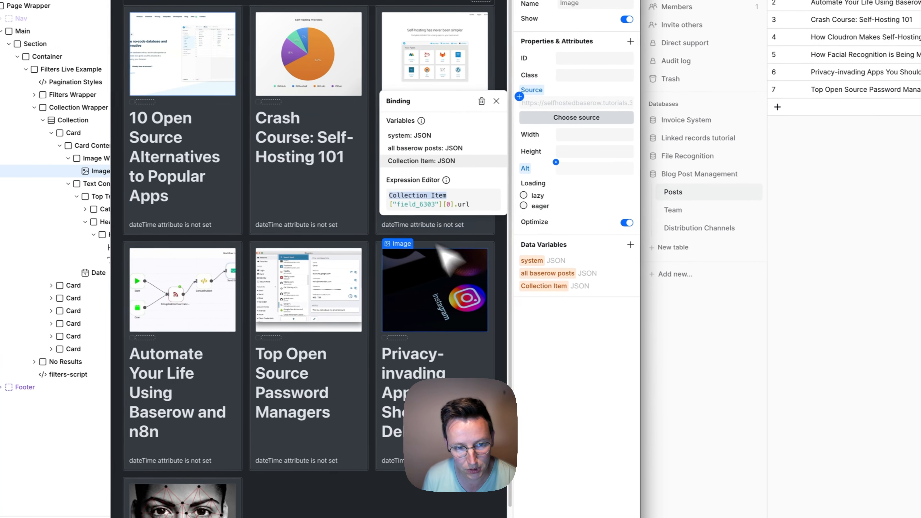
left_click(612, 400)
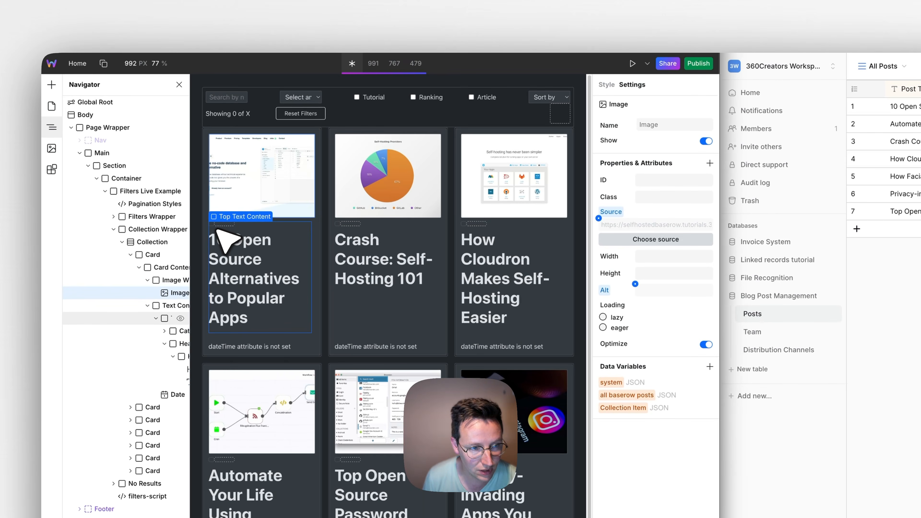
- Look up the Category field's ID in Baserow and bind the first card's Category text content to Collection Item["field_6305"].value
left_click(214, 213)
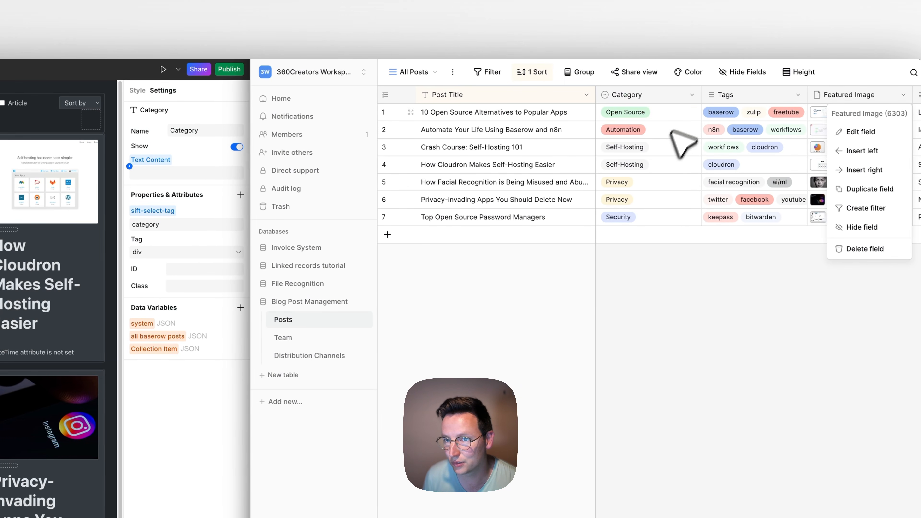
left_click(692, 95)
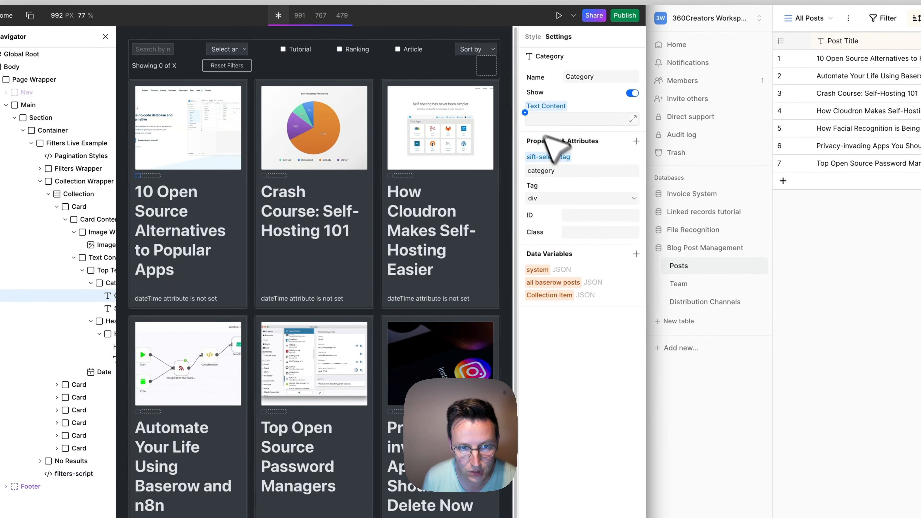
left_click(525, 112)
double_click(473, 212)
key("BackSpace")
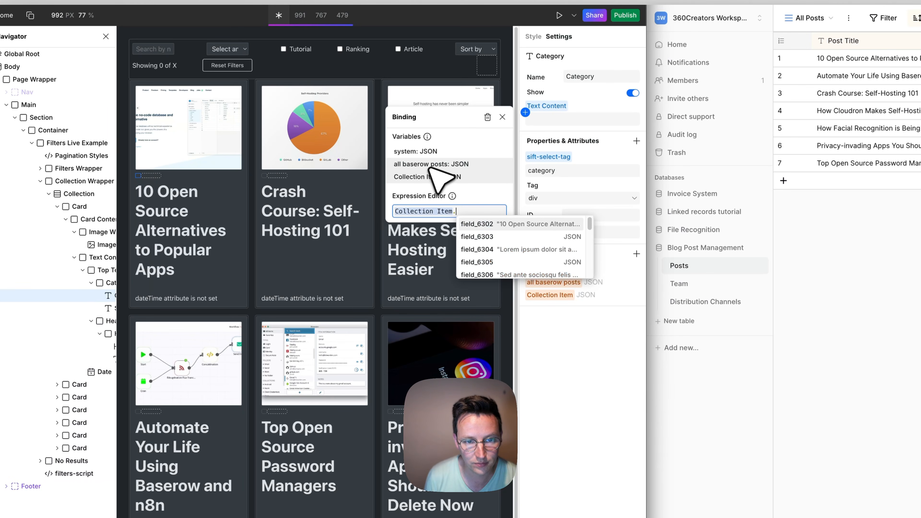
left_click(571, 263)
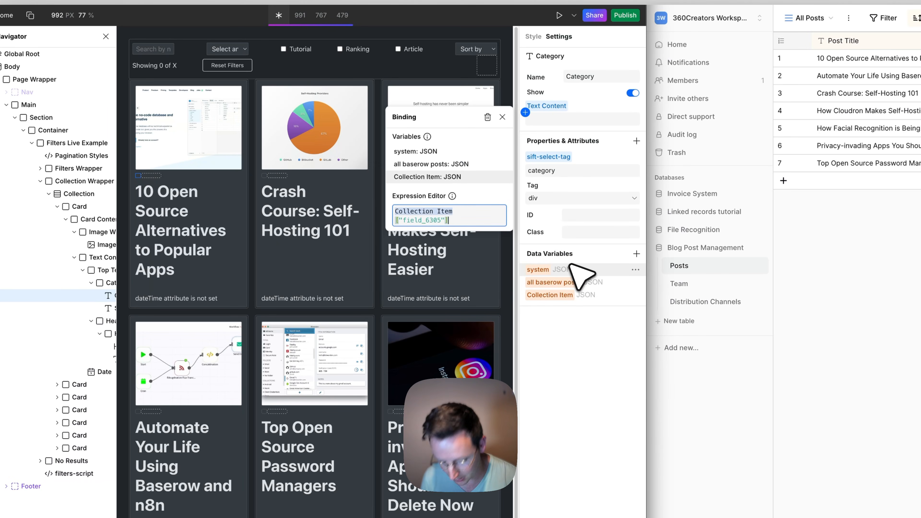
type("..")
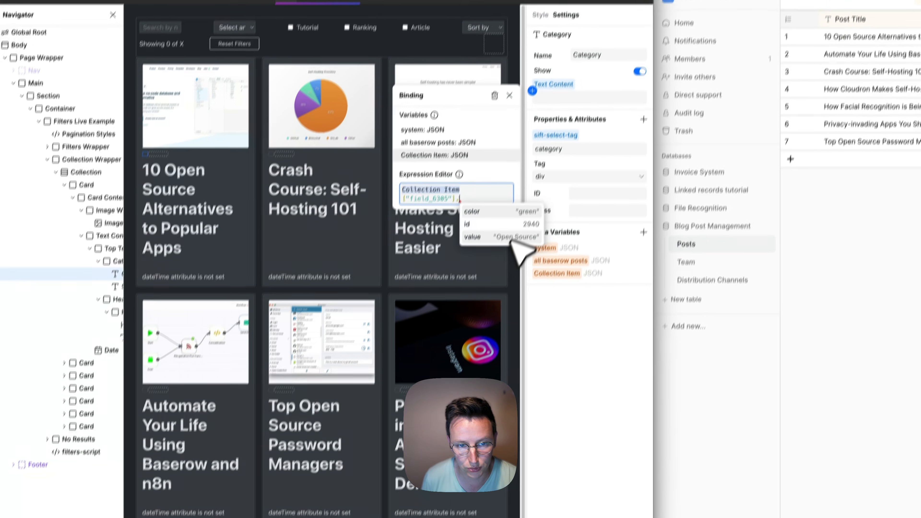
left_click(488, 258)
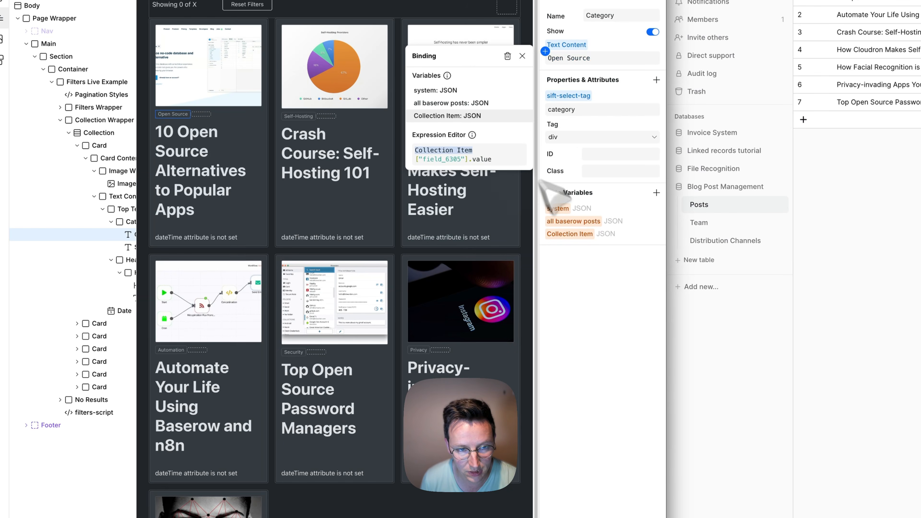
key("Escape")
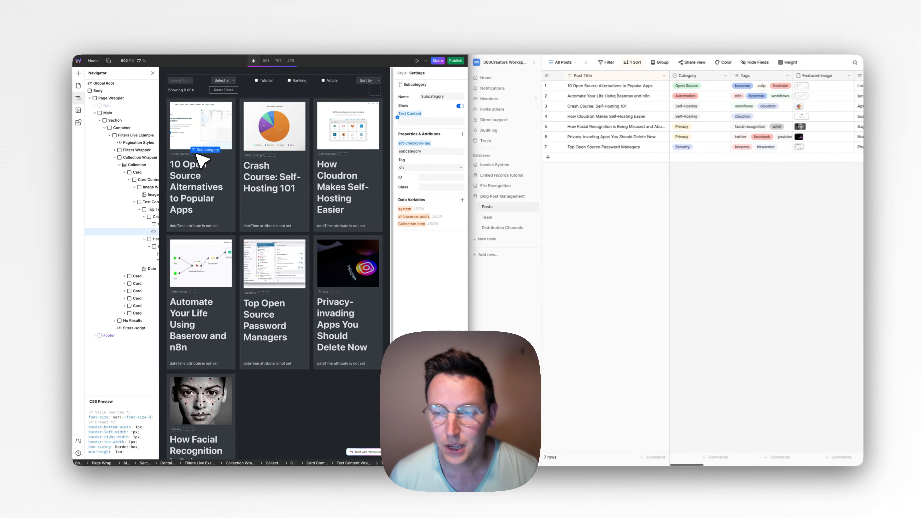
- Open the Text Content binding of the first card's Subcategory and remove category2 from its expression
left_click(194, 153)
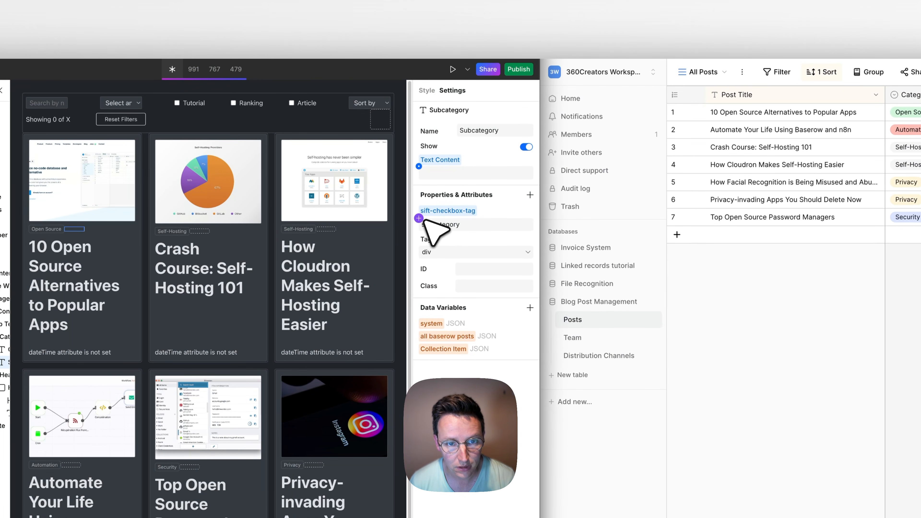
left_click(422, 170)
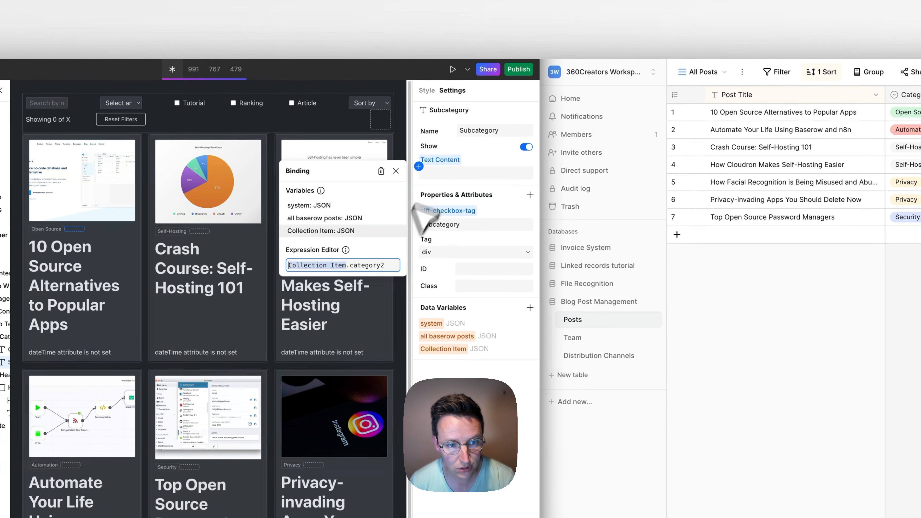
left_click(362, 268)
key("BackSpace")
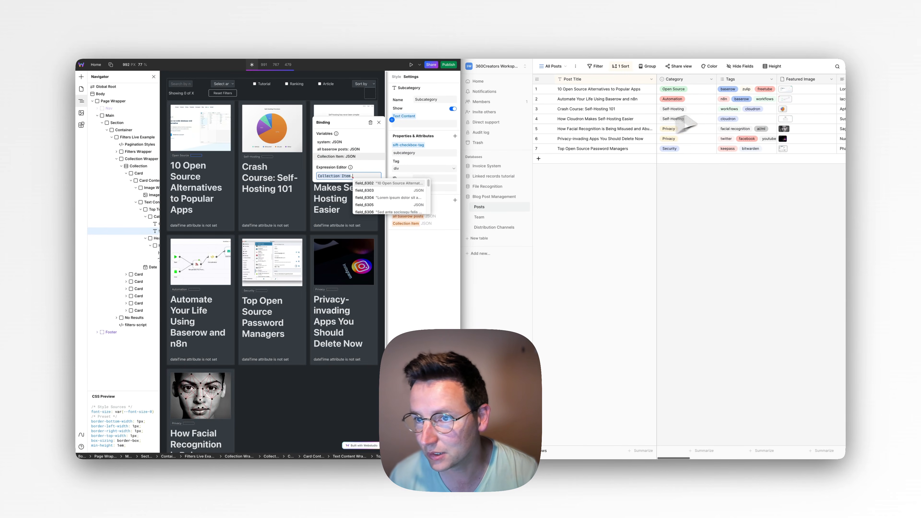
- Check the Tags field's ID in the Baserow Posts table and widen the Tags column
left_click(772, 79)
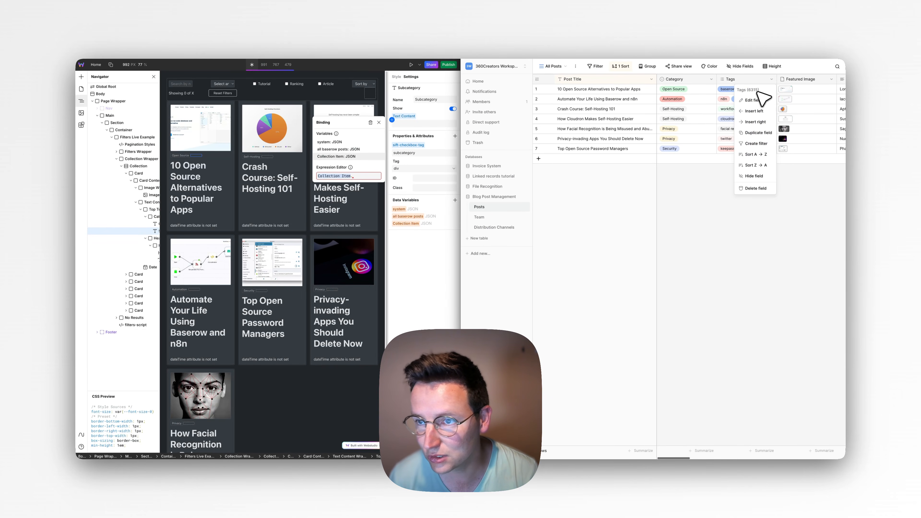
left_click(681, 219)
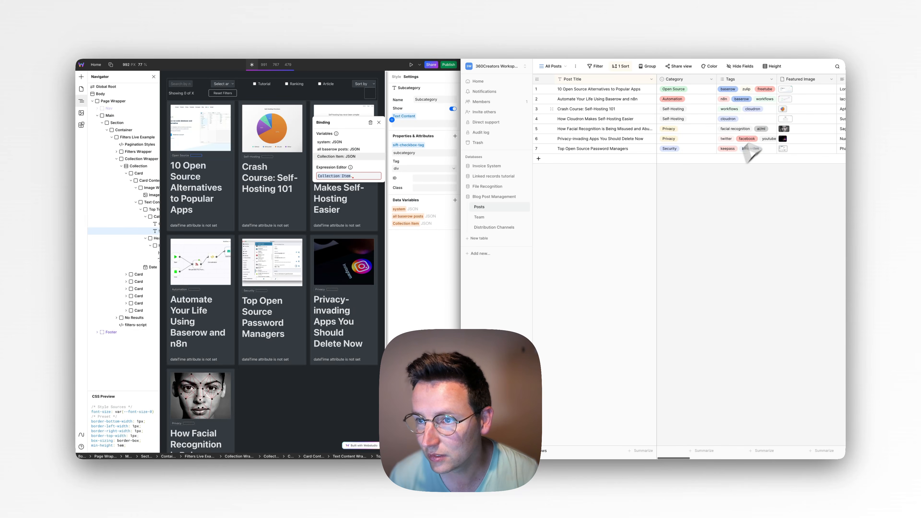
left_click_drag(777, 80, 828, 79)
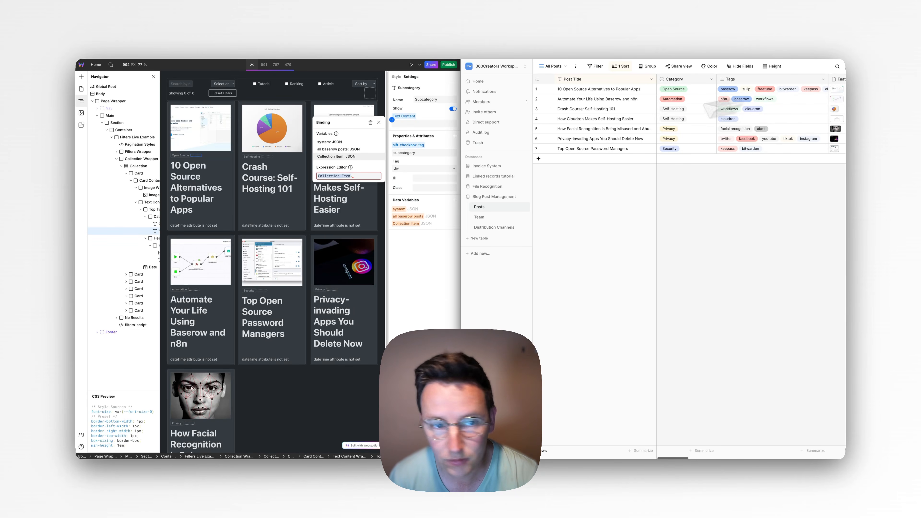
- Set the Subcategory's text expression to Collection Item["field_6312"] and bring up the item indexes it offers
left_click(364, 177)
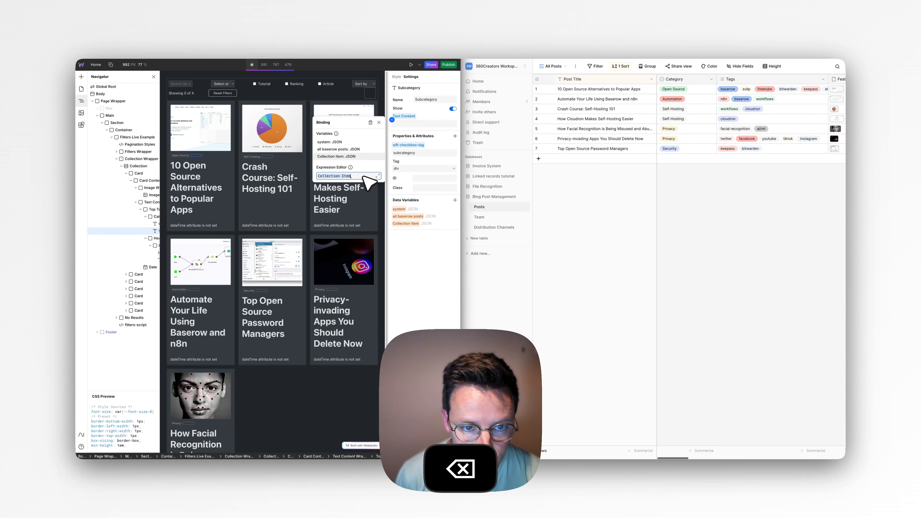
scroll(366, 192, "down", 3)
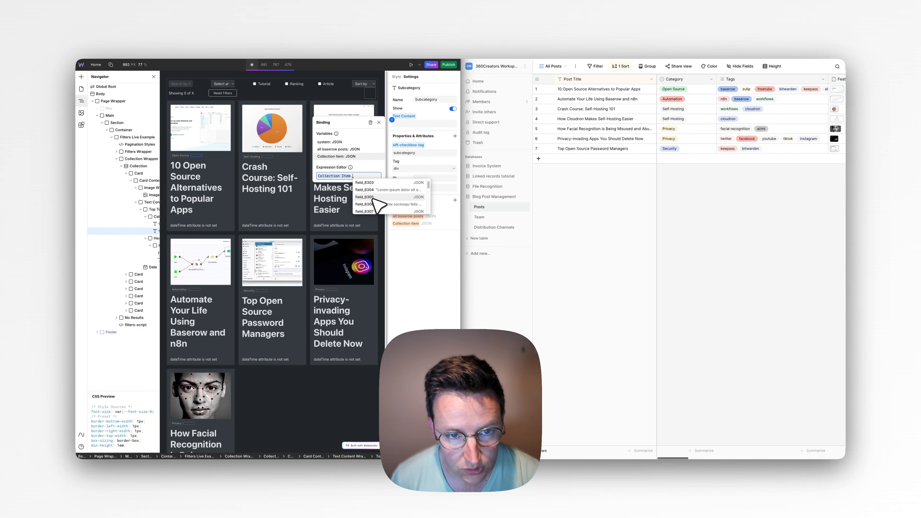
scroll(377, 204, "down", 3)
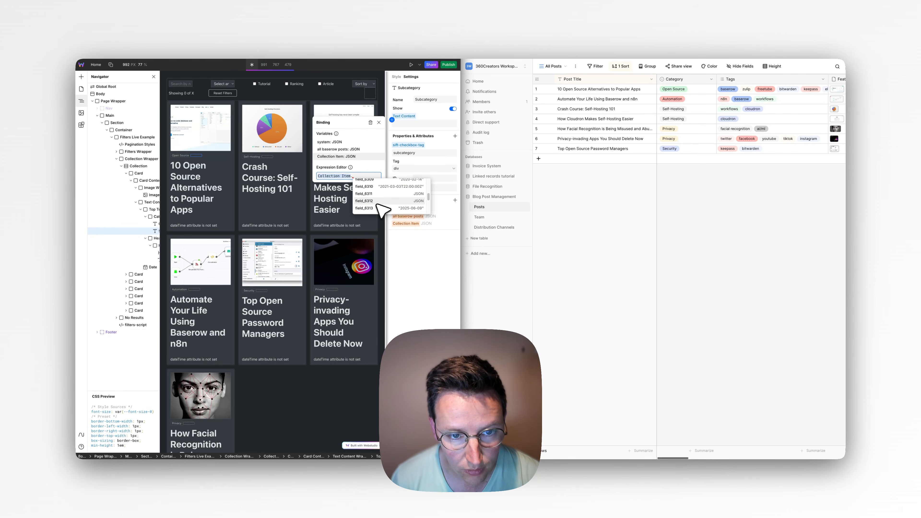
left_click(377, 206)
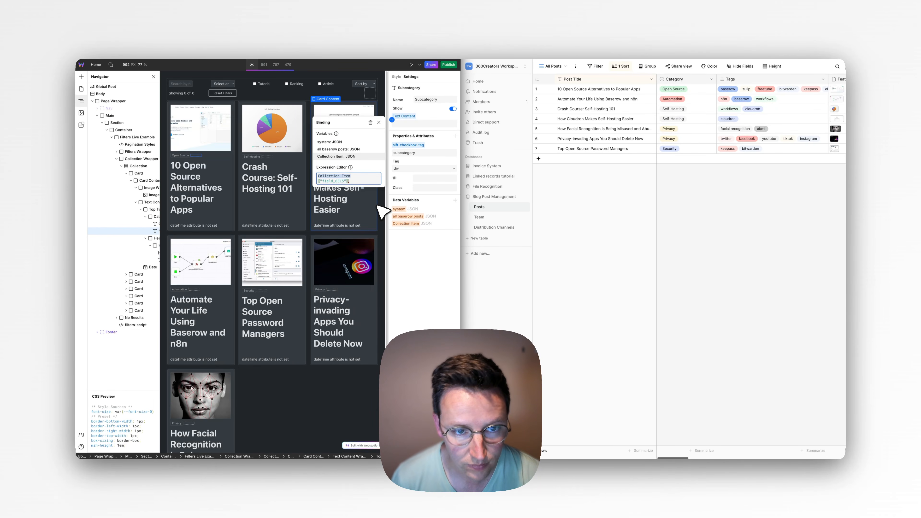
type(".")
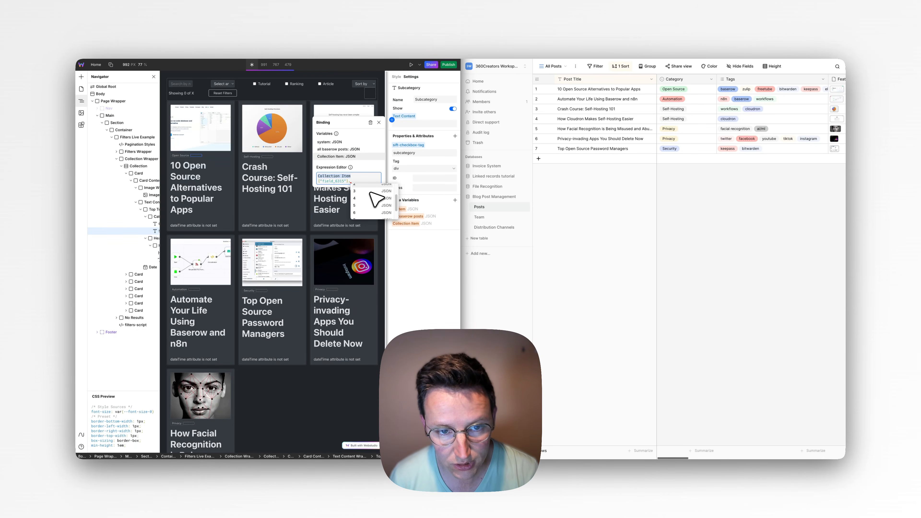
- Compare the indexes offered under field_6312 with the Tags entries of rows 1, 4 and 5 in the Baserow Posts table
scroll(372, 212, "up", 2)
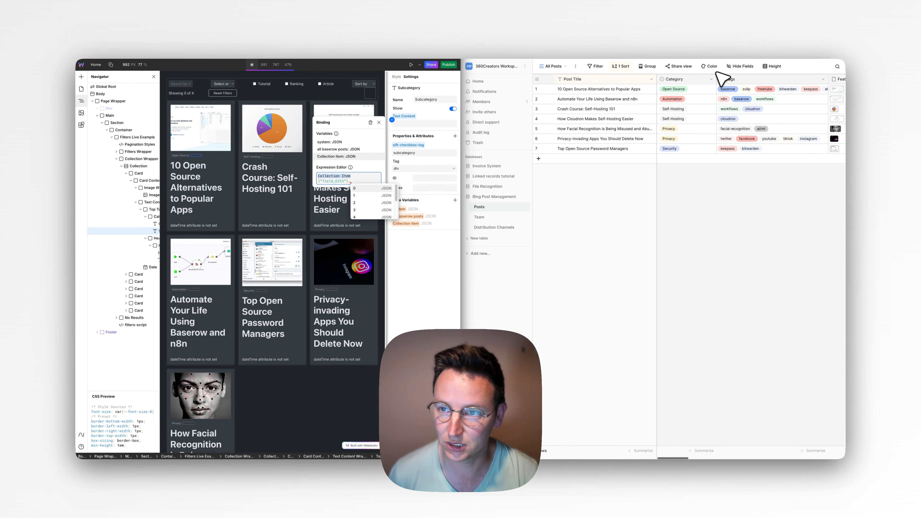
scroll(383, 203, "down", 2)
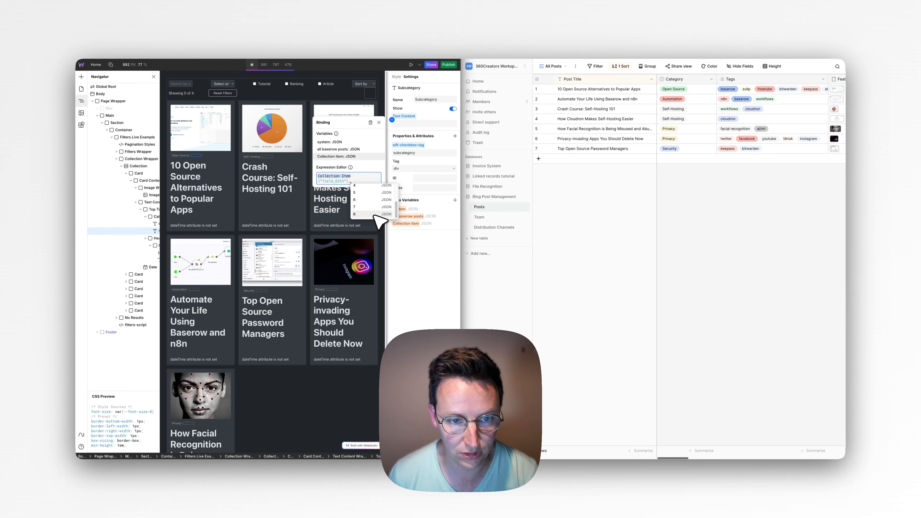
scroll(370, 209, "up", 2)
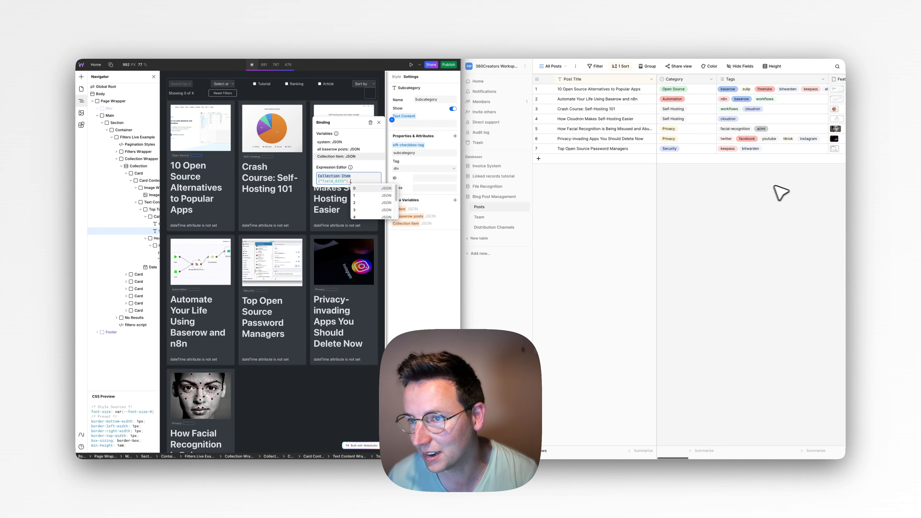
left_click(776, 190)
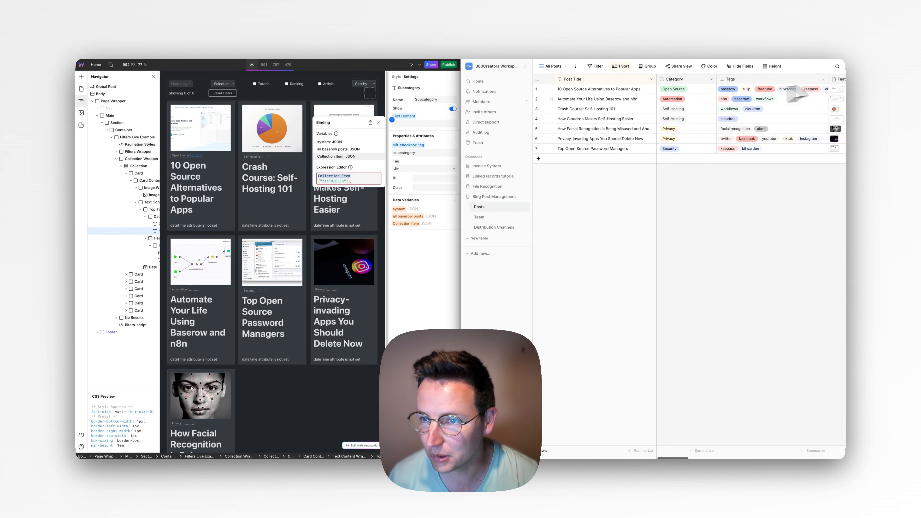
left_click(747, 90)
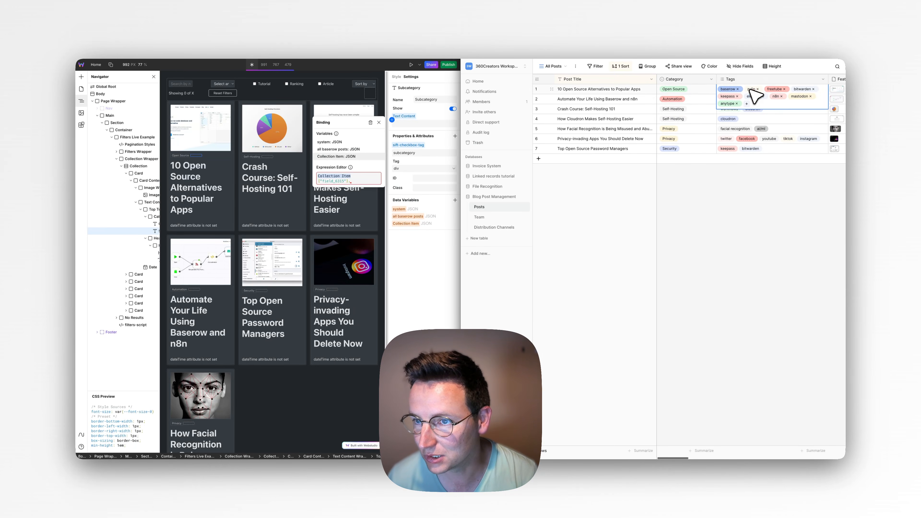
left_click(773, 119)
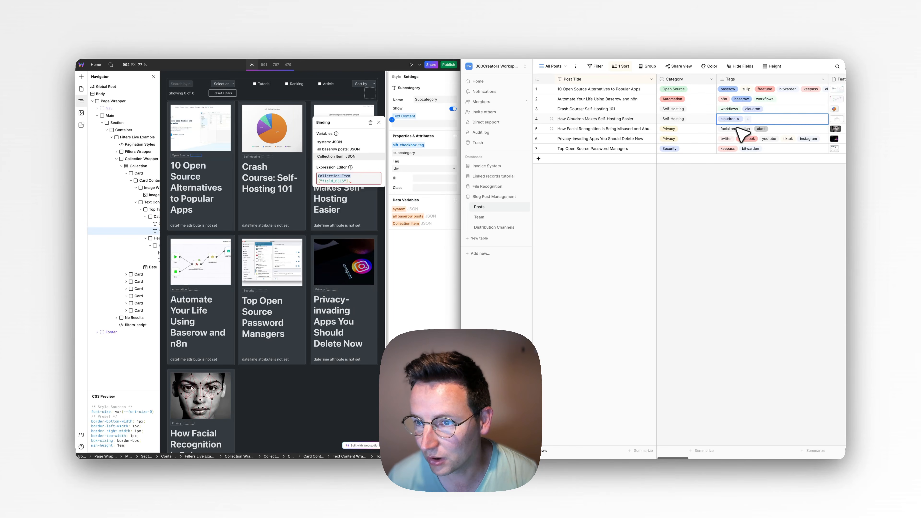
left_click(737, 129)
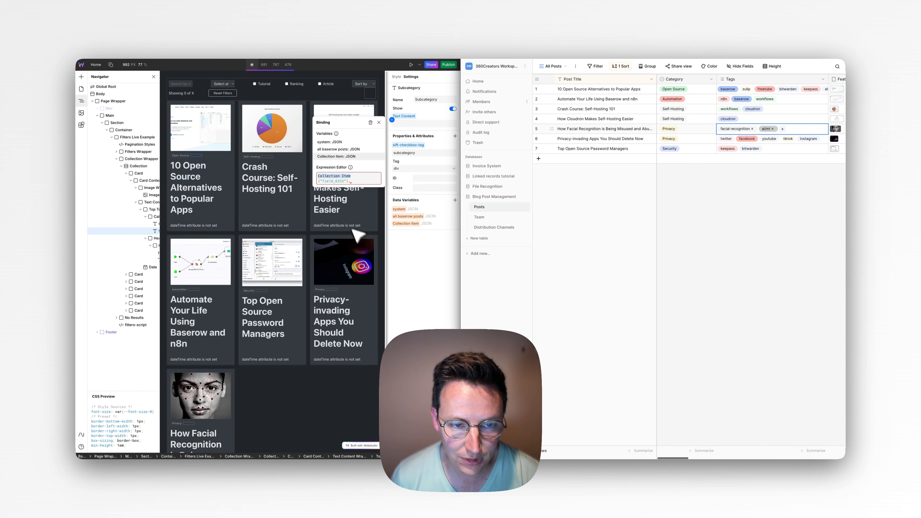
left_click(356, 169)
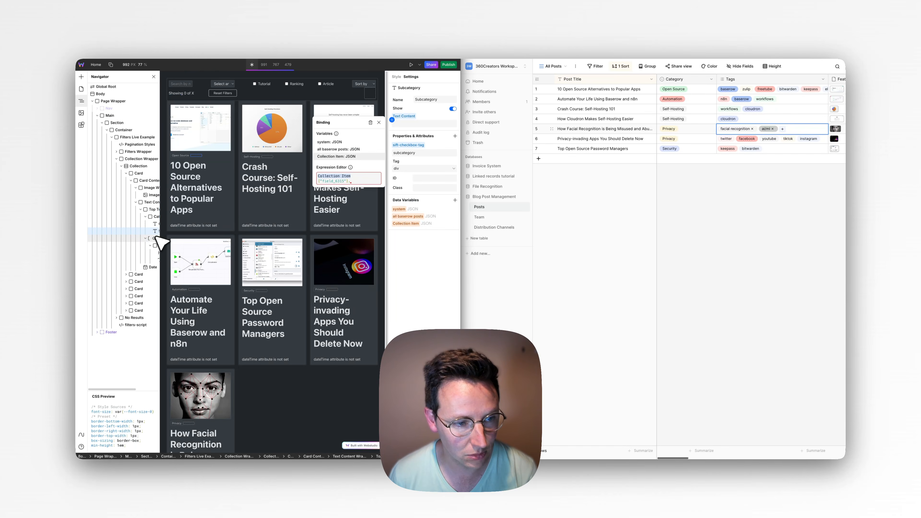
- Insert a Collection component after Subcategory inside the first card's Categories
scroll(135, 223, "right", 1)
scroll(135, 224, "right", 3)
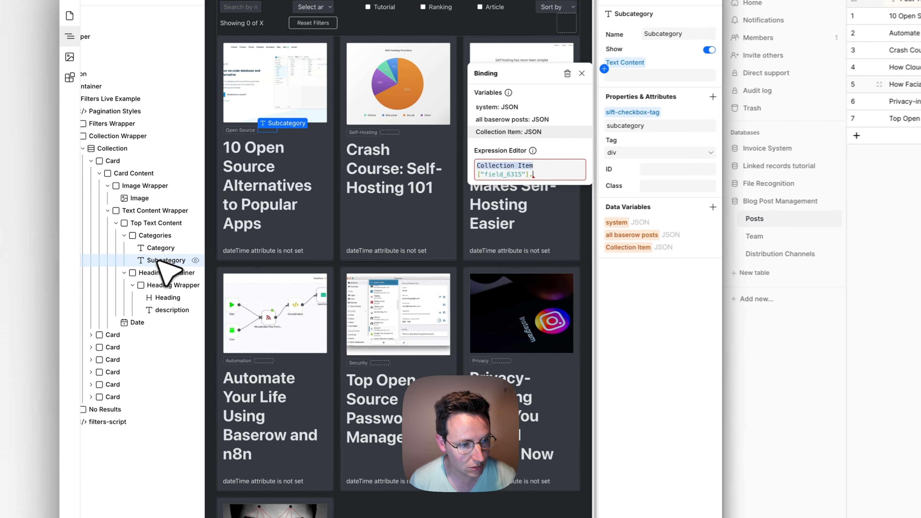
left_click(157, 261)
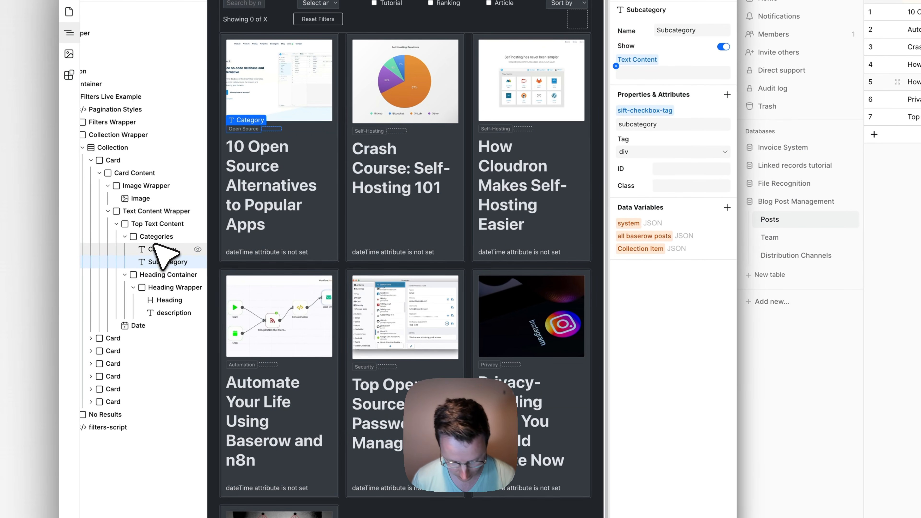
key("super+k")
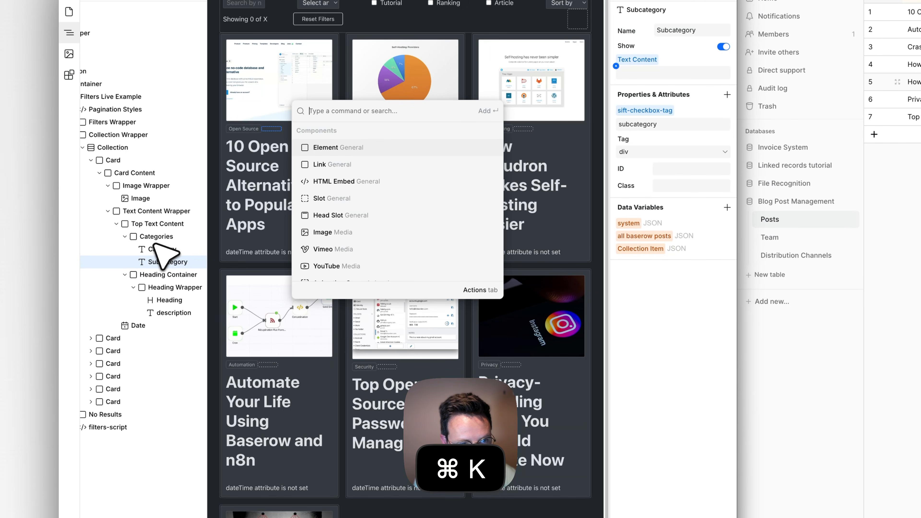
type("coll")
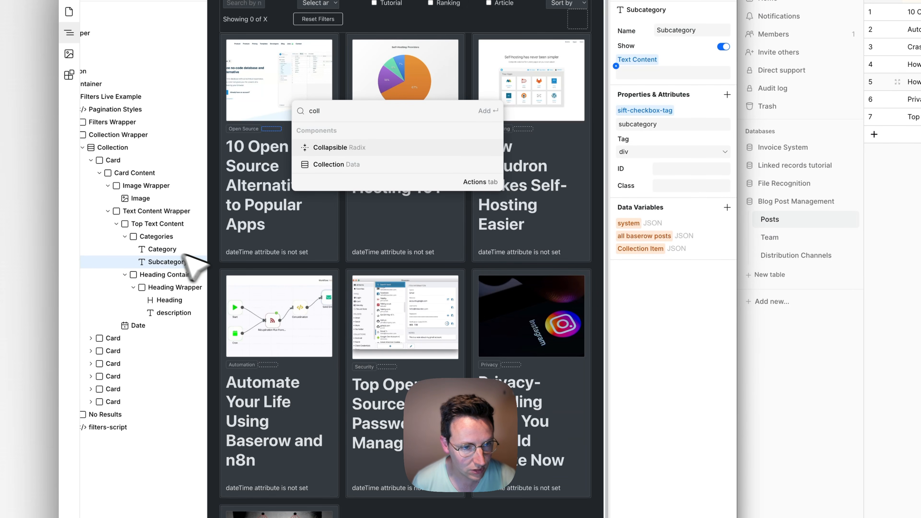
left_click(359, 164)
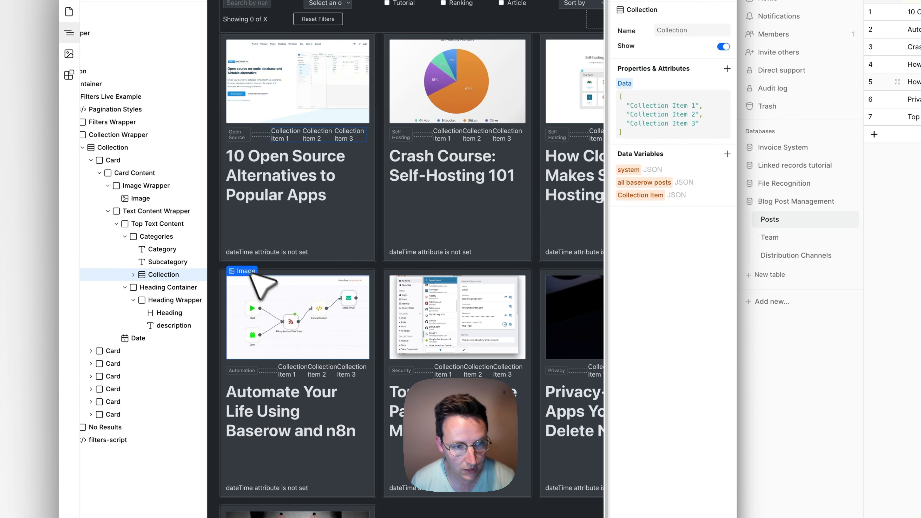
- Open the Data binding of the new Collection and replace its sample items with the Collection Item variable
left_click(618, 95)
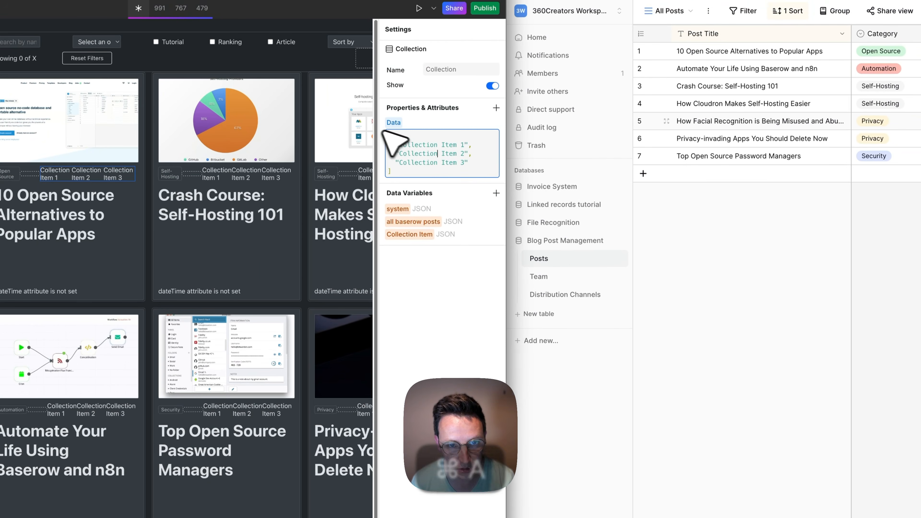
key("super+a")
left_click(382, 130)
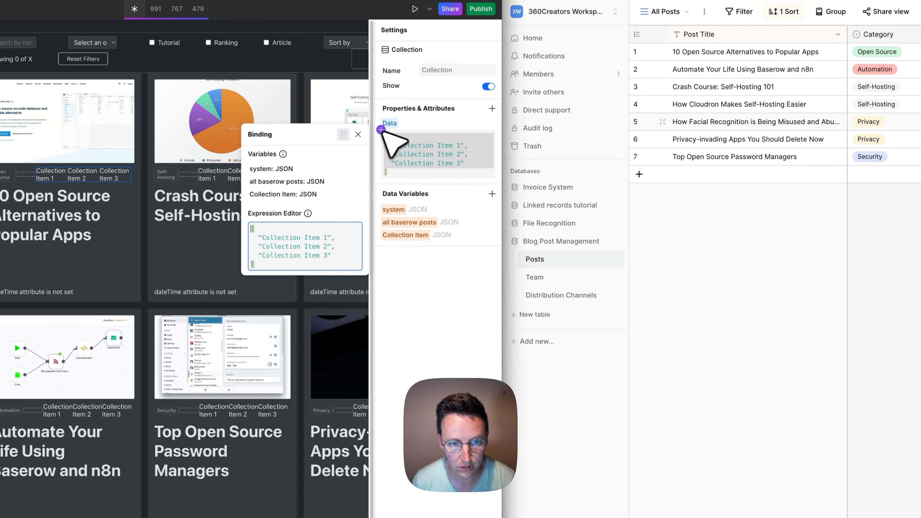
key("super+a")
key("BackSpace")
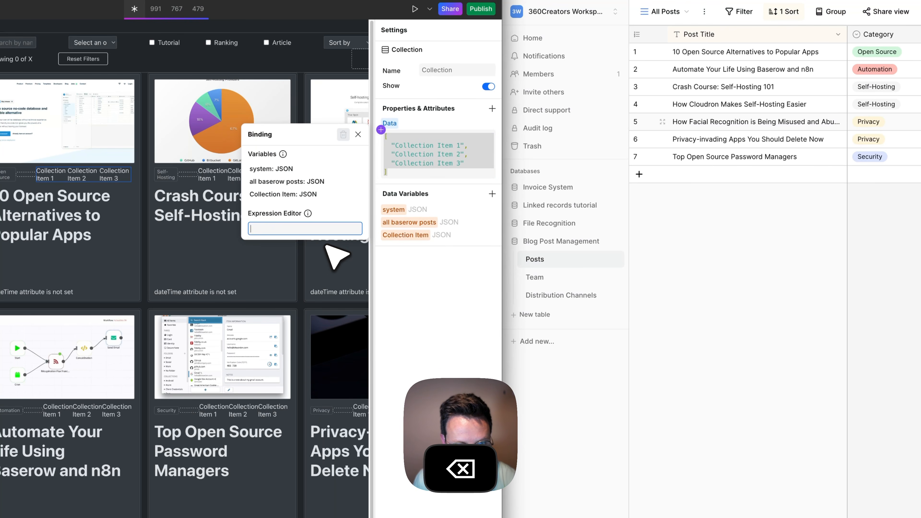
left_click(275, 196)
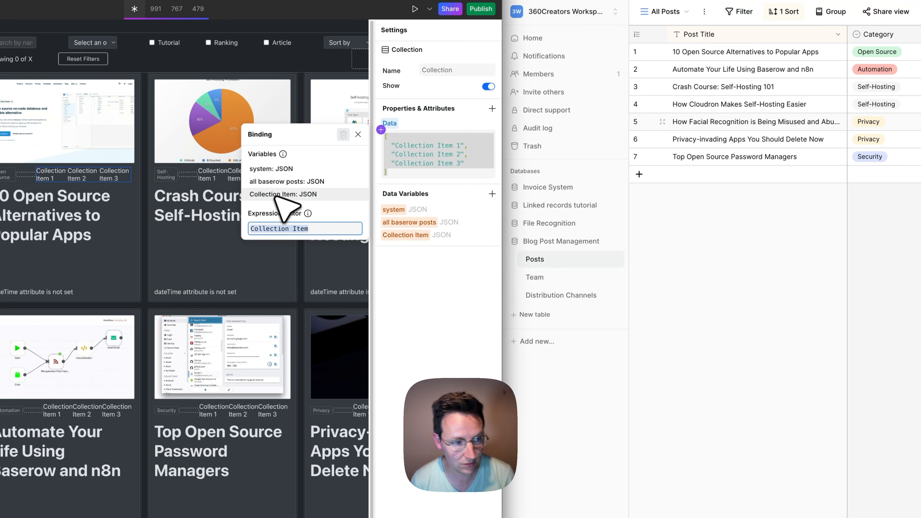
- Check the Tags field's ID in the Baserow Posts table and set the nested Collection's Data expression to Collection Item["field_6315"]
type(".")
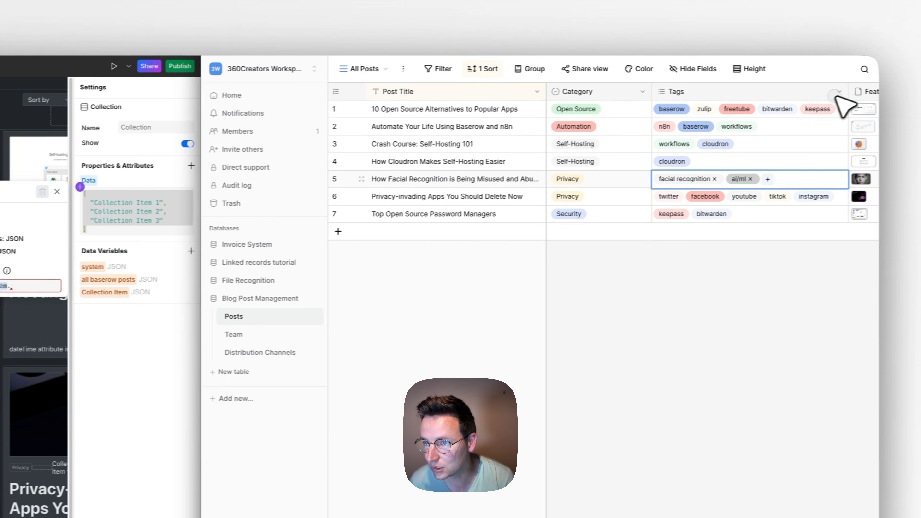
left_click(822, 94)
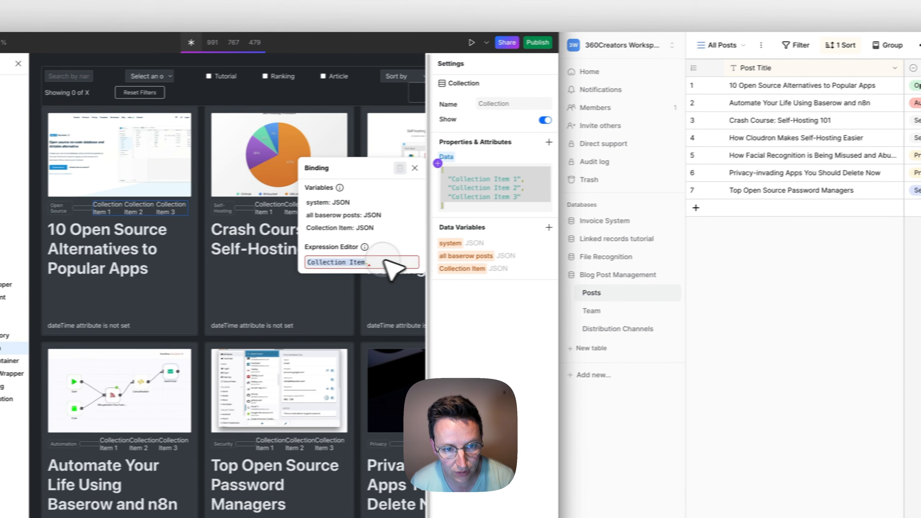
left_click(13, 289)
key("BackSpace")
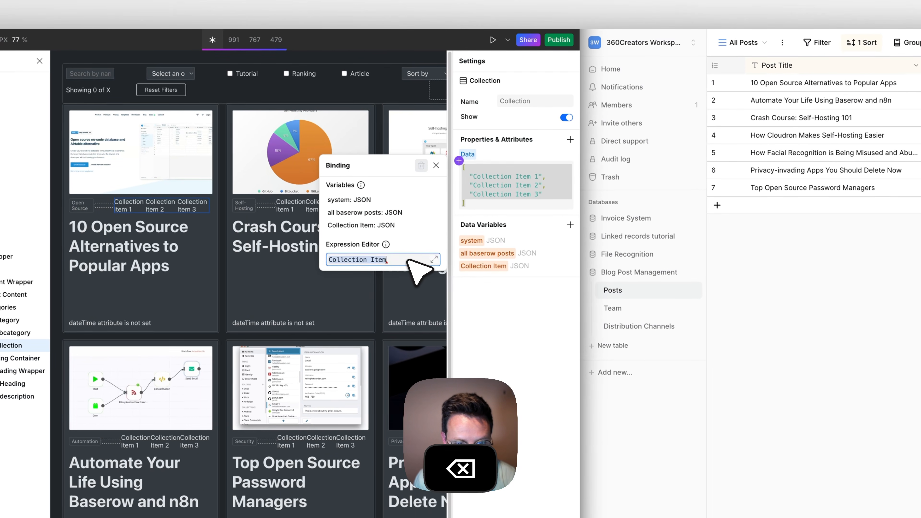
type(".")
scroll(453, 298, "down", 5)
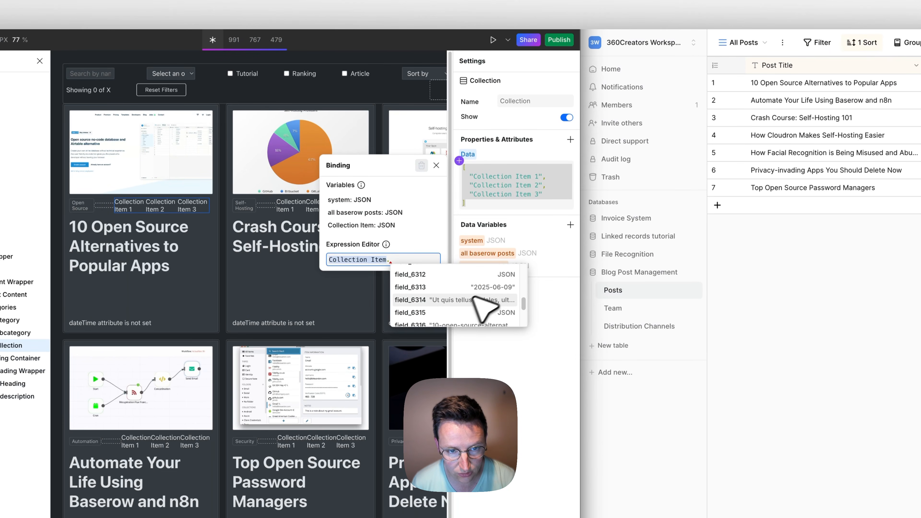
left_click(439, 312)
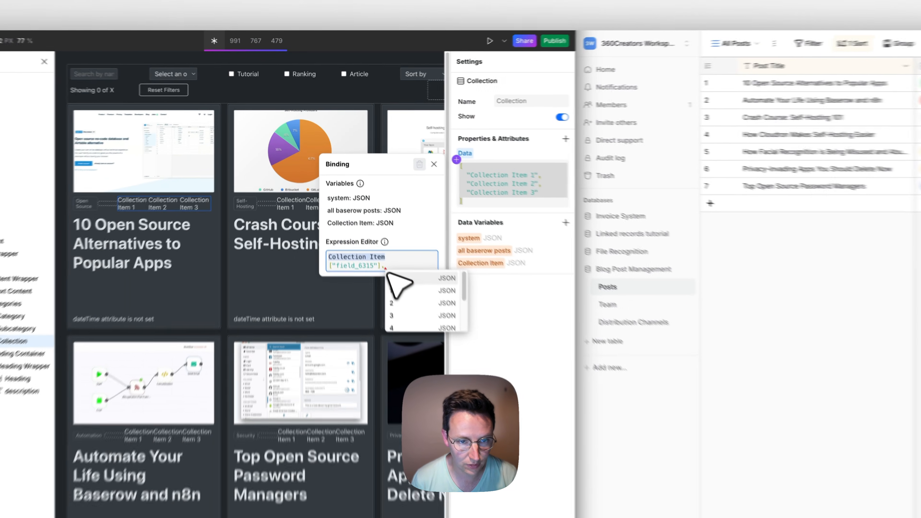
key("BackSpace")
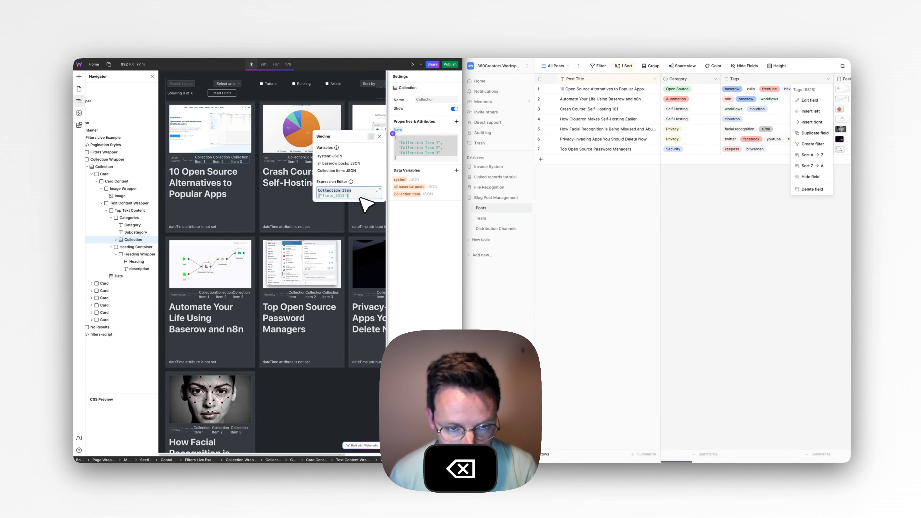
type(".")
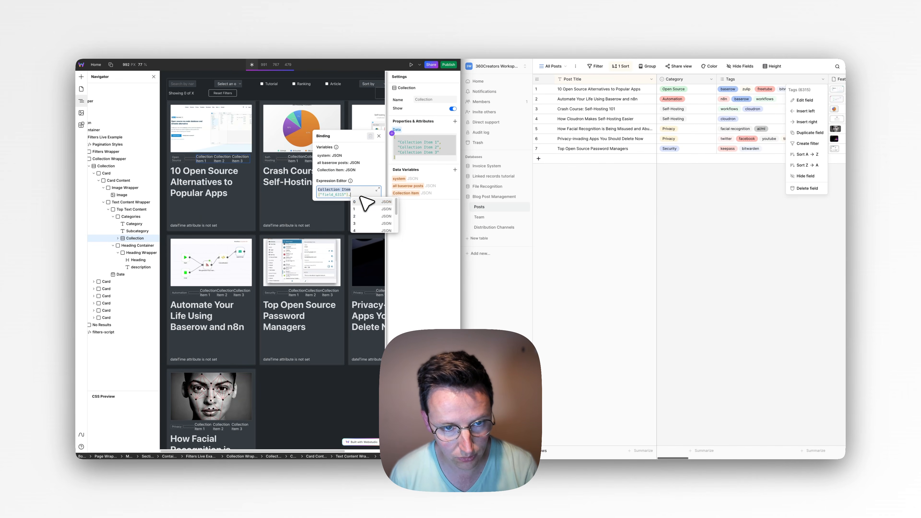
key("BackSpace")
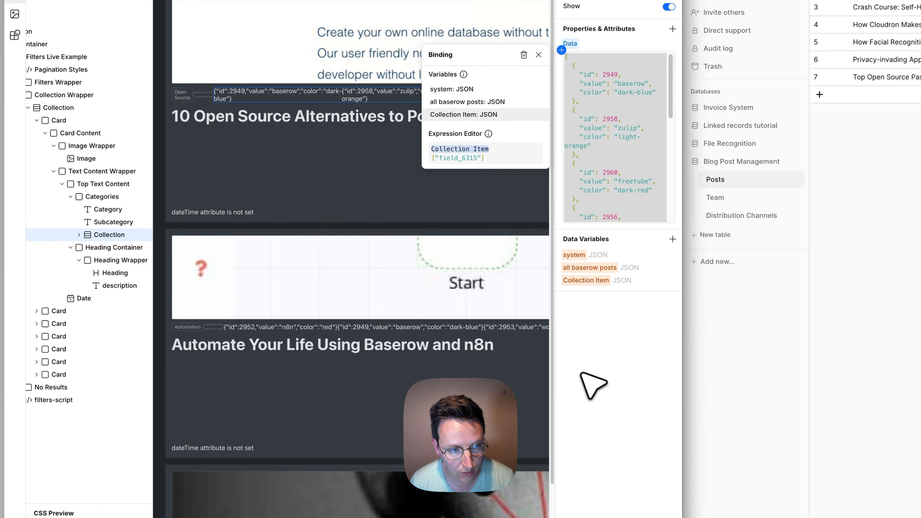
left_click(589, 379)
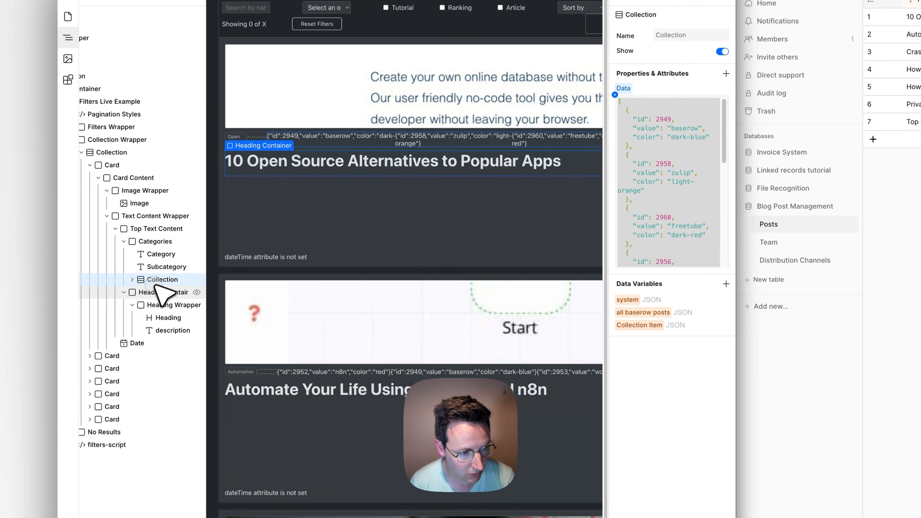
- Rename the nested Collection as Tags and replace its default div with the Subcategory text element
double_click(105, 236)
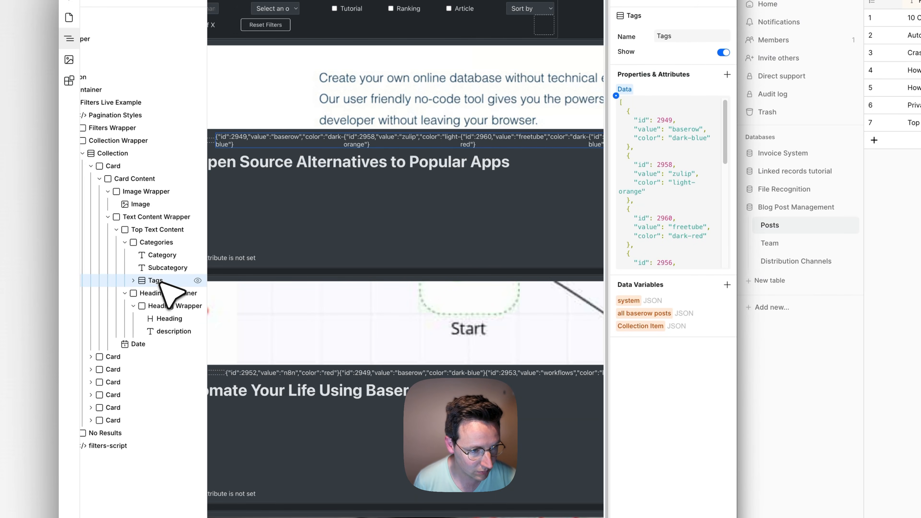
left_click(150, 269)
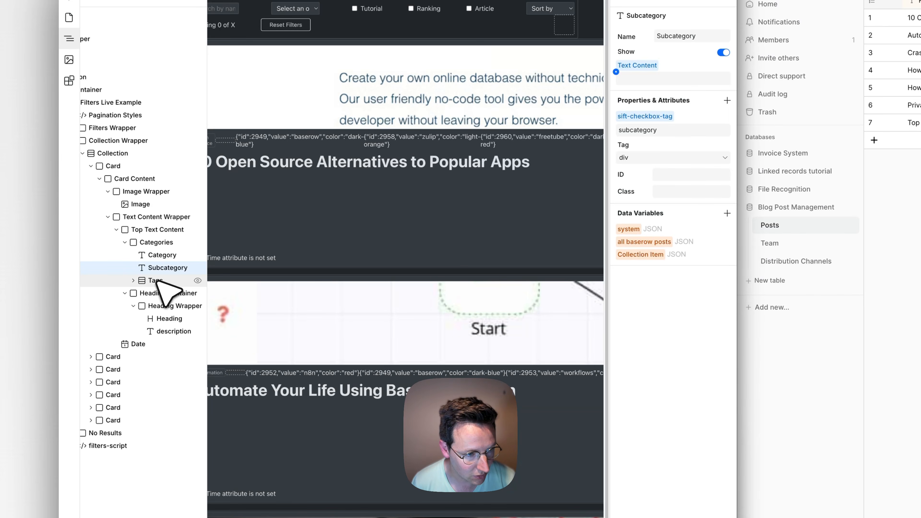
left_click_drag(157, 283, 156, 285)
left_click(154, 293)
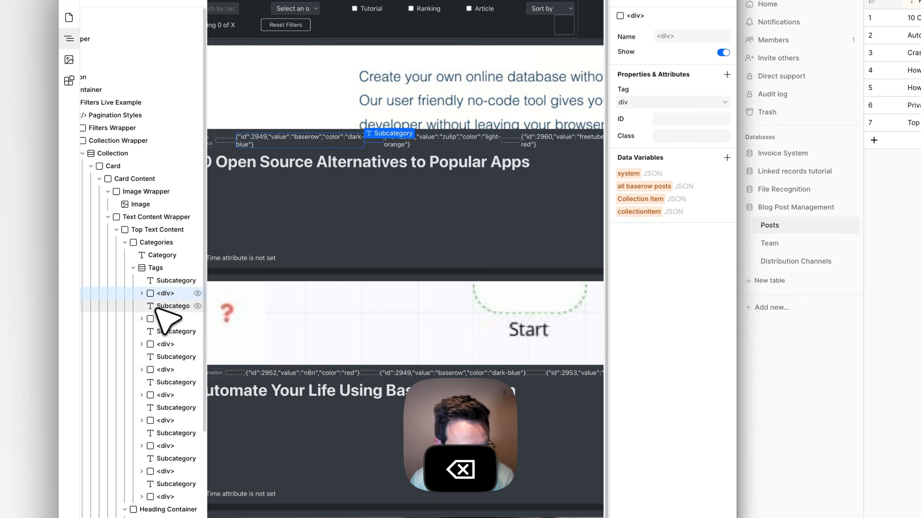
key("BackSpace")
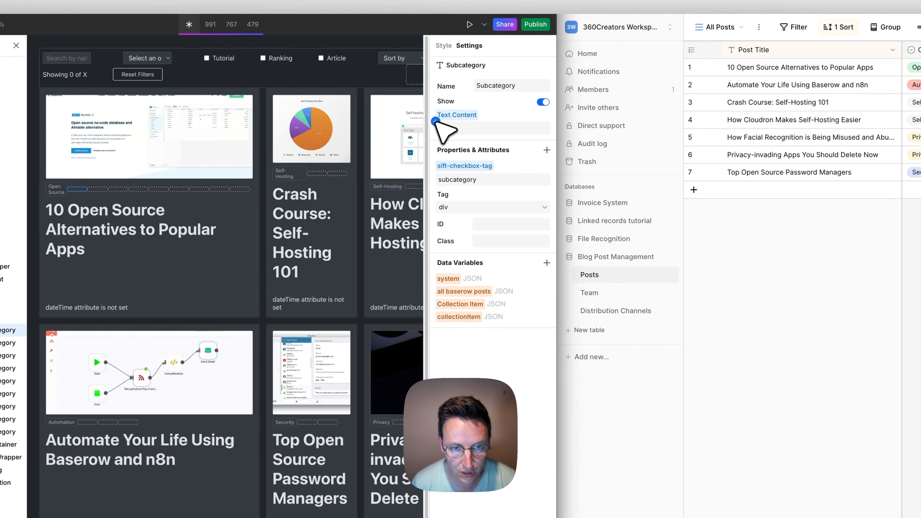
- Bind the Text Content of the Subcategory inside Tags to collectionItem.value
left_click(435, 121)
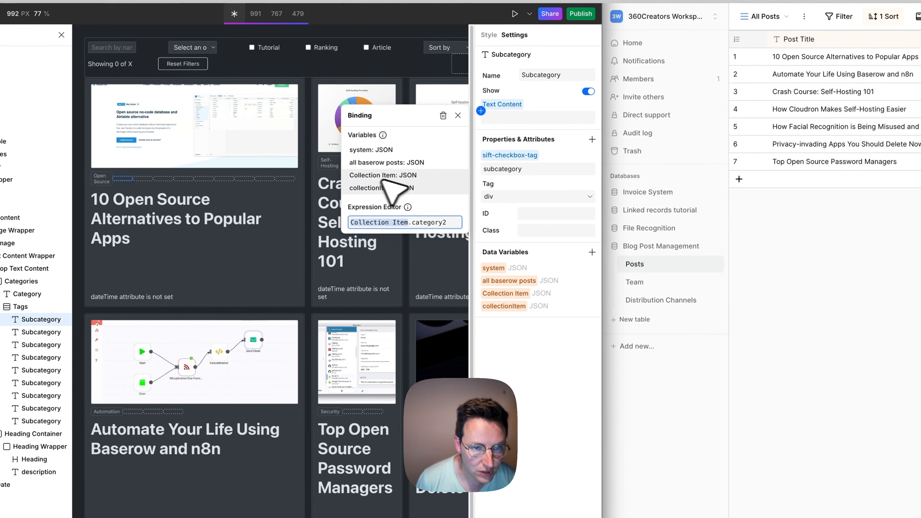
key("super+a")
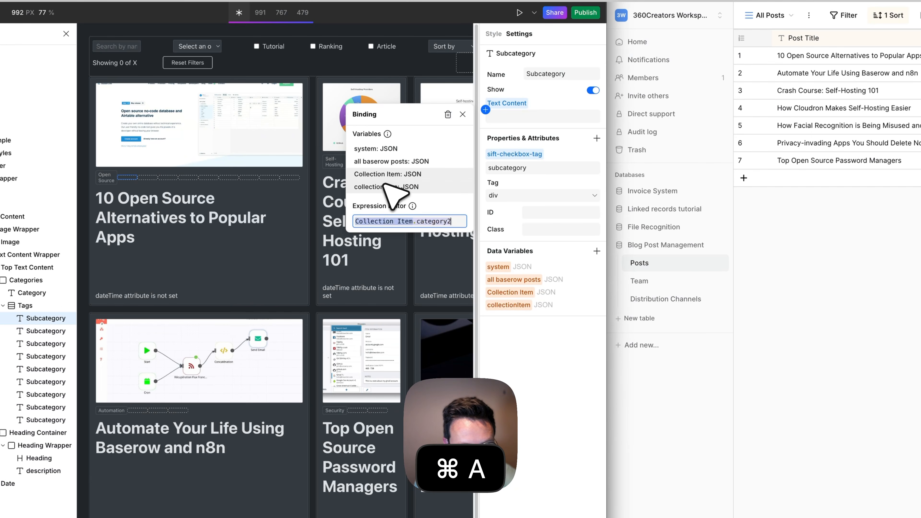
left_click(380, 188)
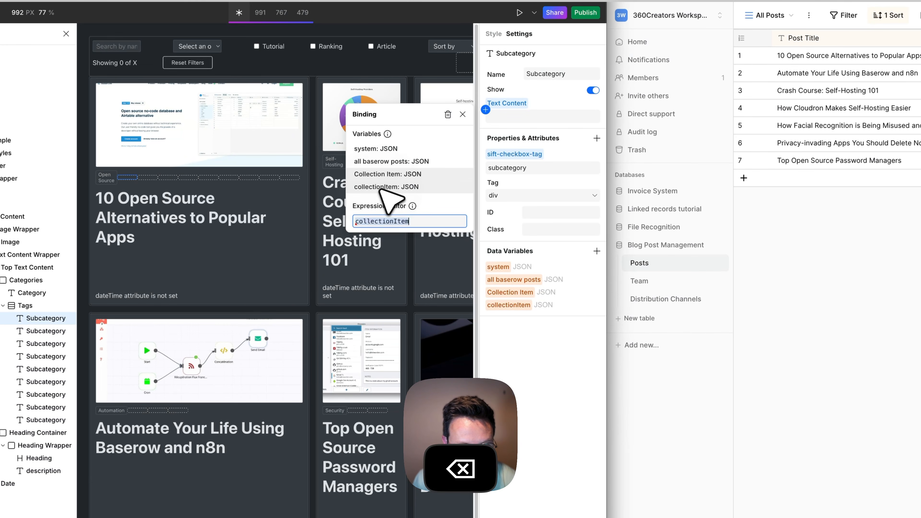
type(".")
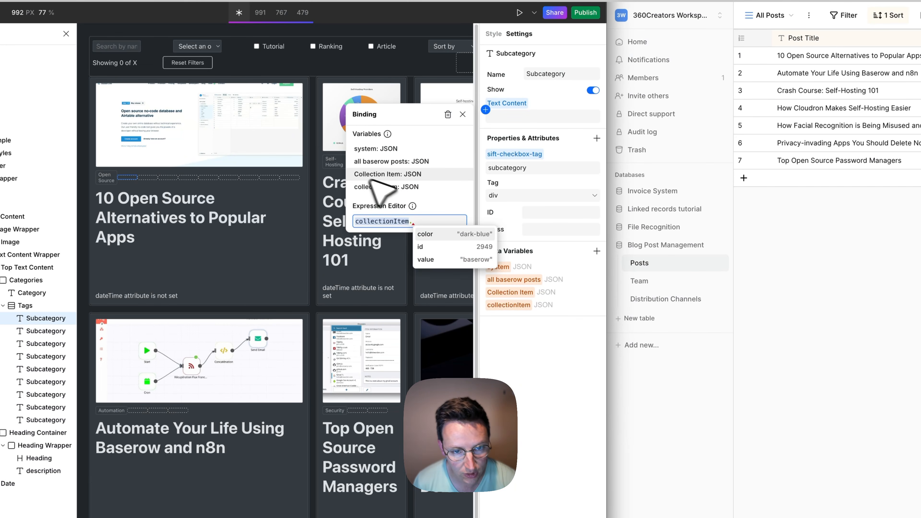
left_click(441, 260)
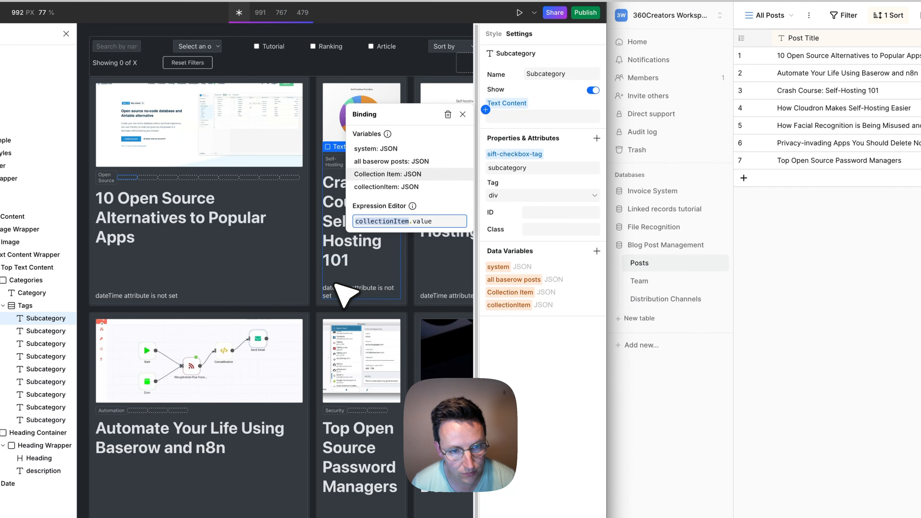
key("Return")
left_click(504, 378)
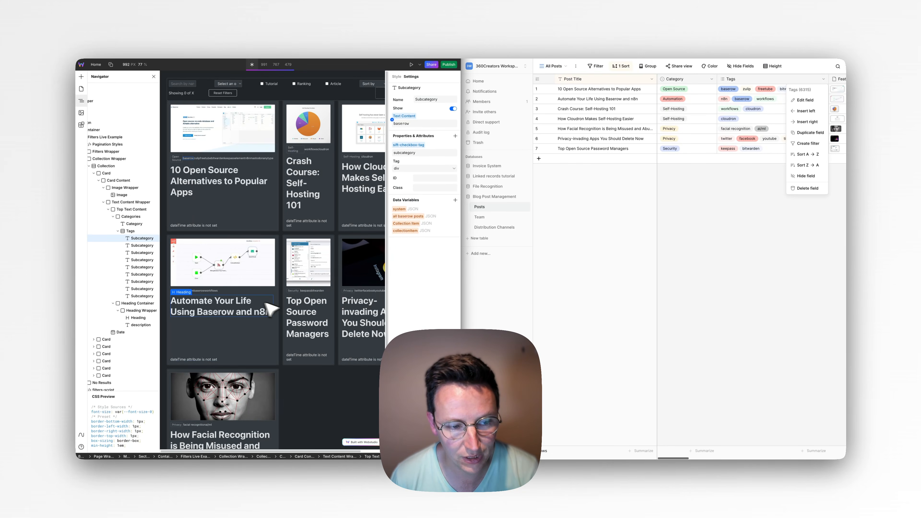
- Wrap the Tags collection in a new div inside Categories and open the div's Display style options
scroll(271, 270, "down", 1)
scroll(272, 271, "right", 1)
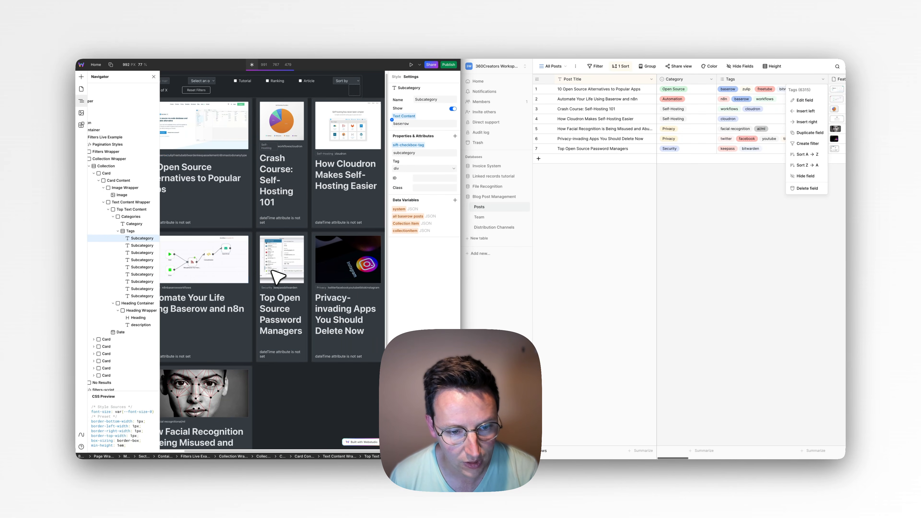
scroll(271, 270, "left", 1)
left_click(118, 231)
left_click(130, 217)
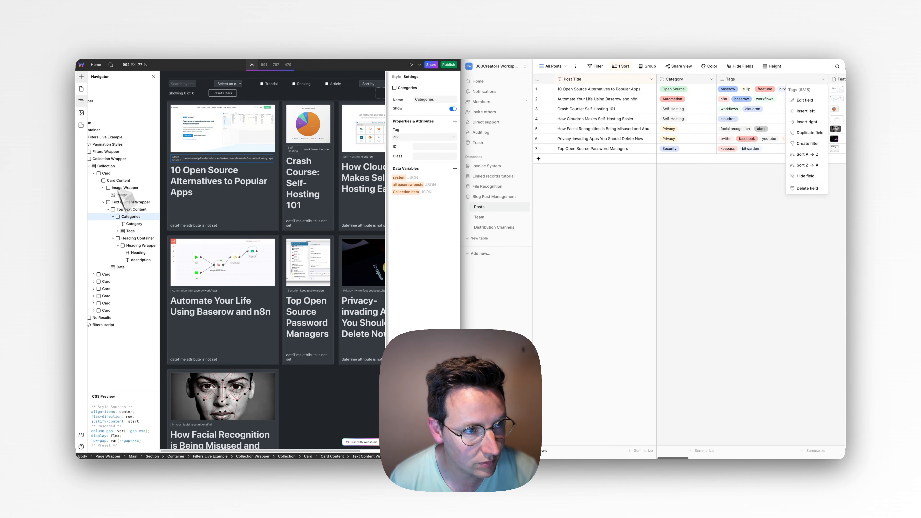
left_click(81, 77)
left_click(100, 112)
left_click_drag(130, 231, 138, 244)
left_click(131, 231)
left_click(396, 77)
left_click(421, 129)
left_click(405, 147)
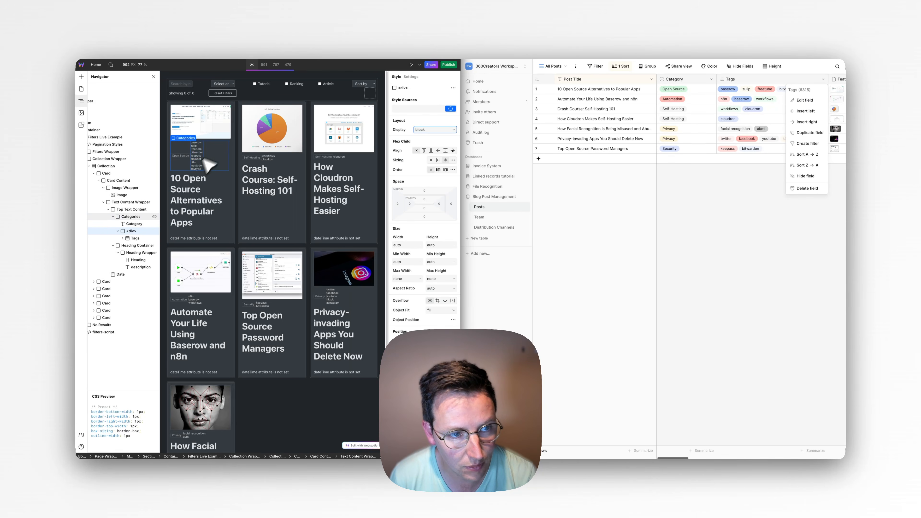
- Prefix each tag with a hash by setting the Subcategory's text expression to `#`+collectionItem.value
left_click(135, 238)
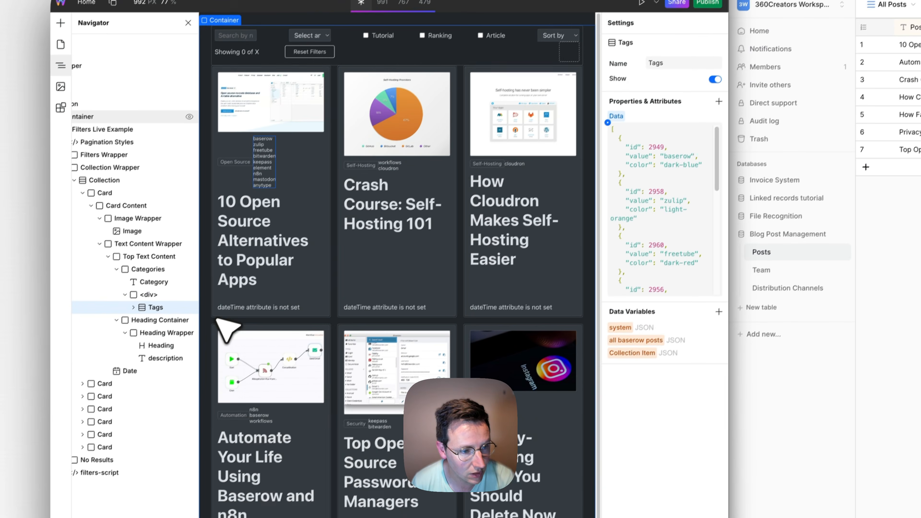
key("Right")
left_click(159, 349)
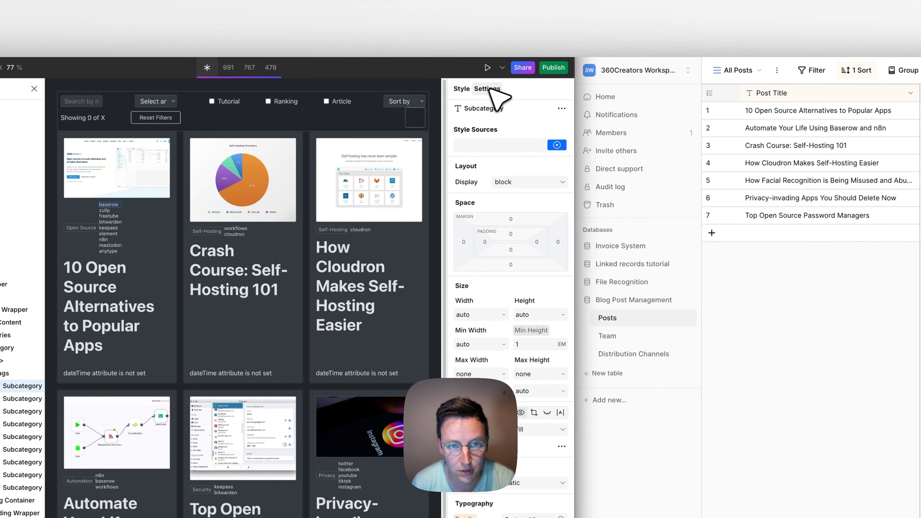
left_click(649, 12)
left_click(450, 166)
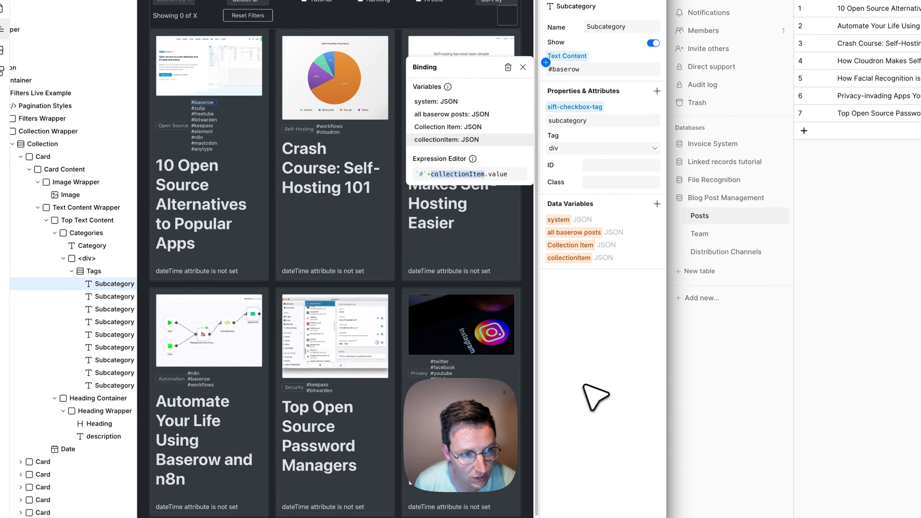
left_click(486, 487)
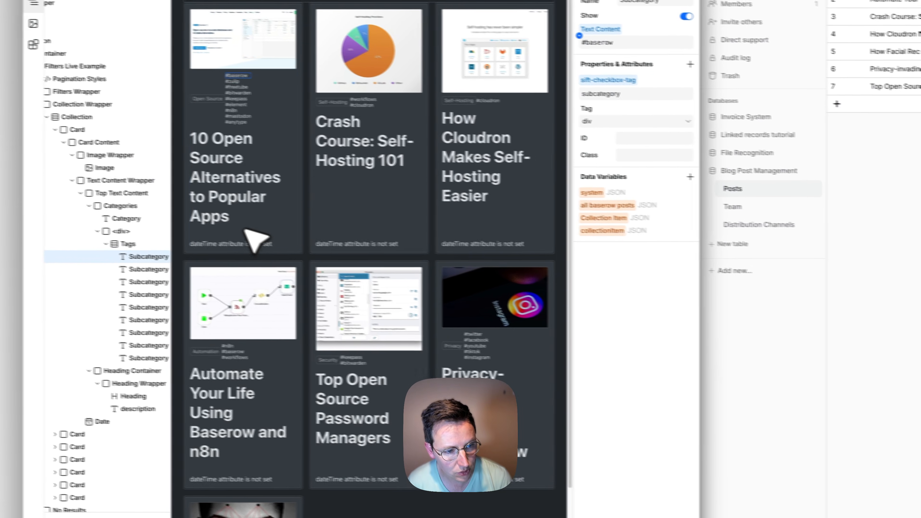
- Select the Date element in the first card and open the binding of its Date Time attribute
left_click(203, 237)
left_click(267, 247)
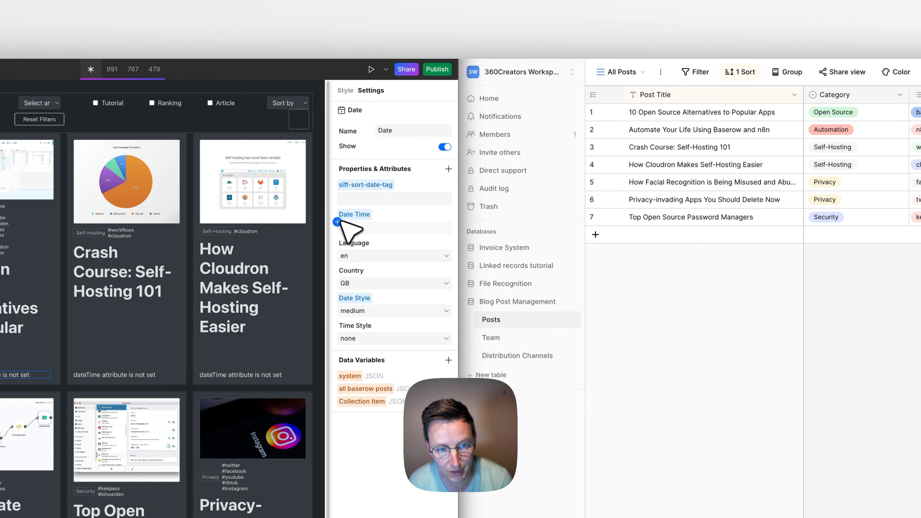
left_click(338, 221)
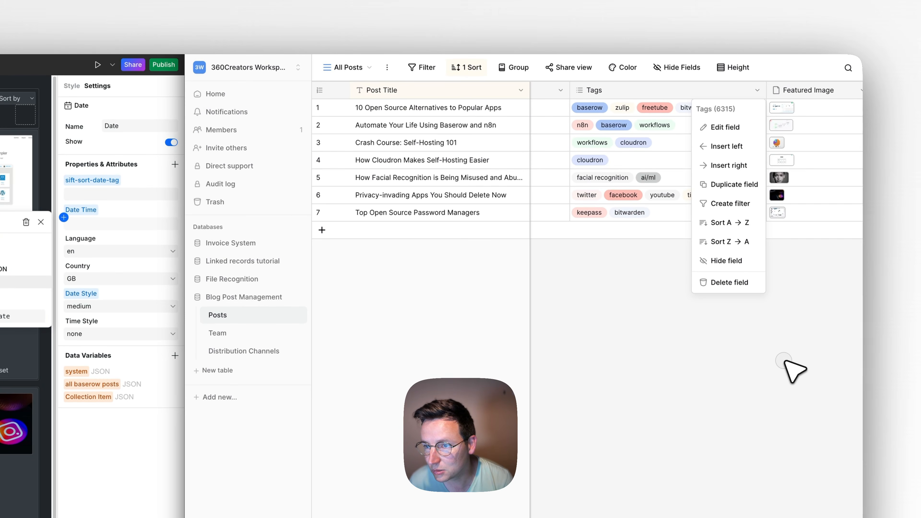
- Look up the field ID of the Date Published column in the Baserow Posts table
left_click(640, 318)
scroll(628, 244, "right", 10)
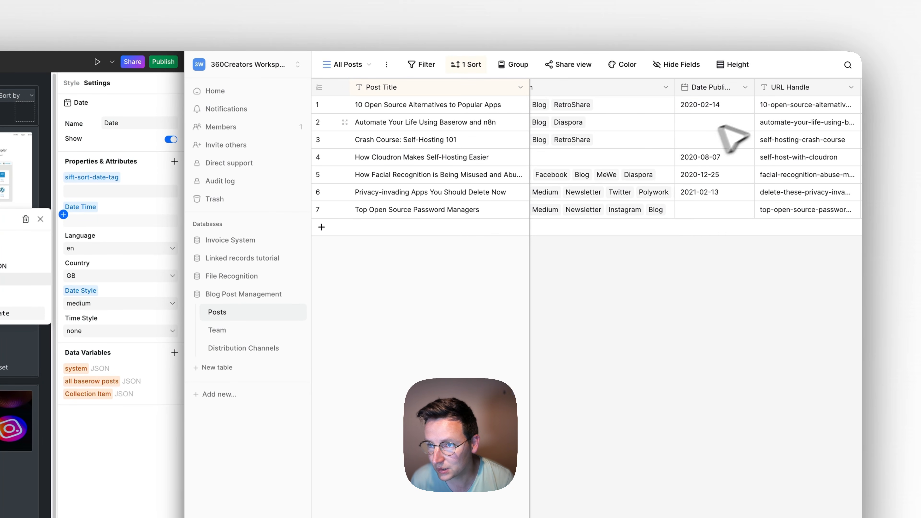
scroll(732, 120, "left", 1)
left_click_drag(759, 87, 780, 87)
scroll(772, 91, "right", 1)
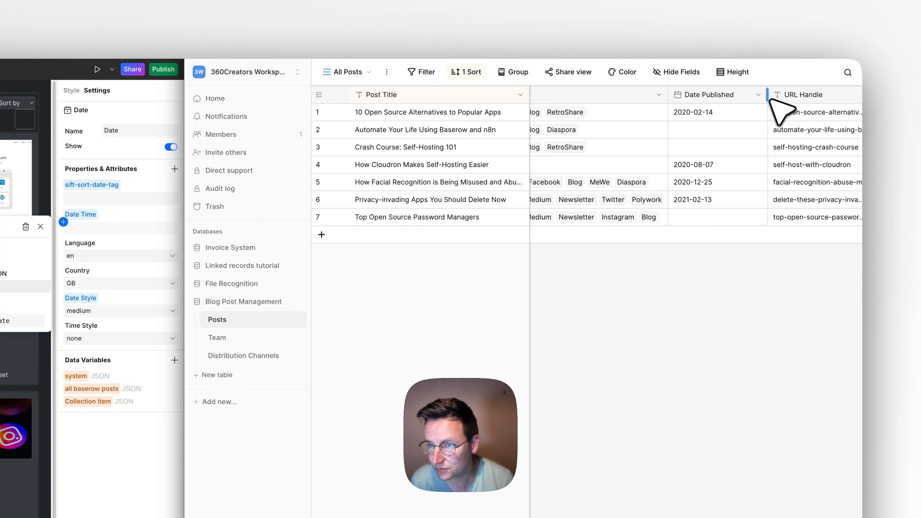
left_click(751, 95)
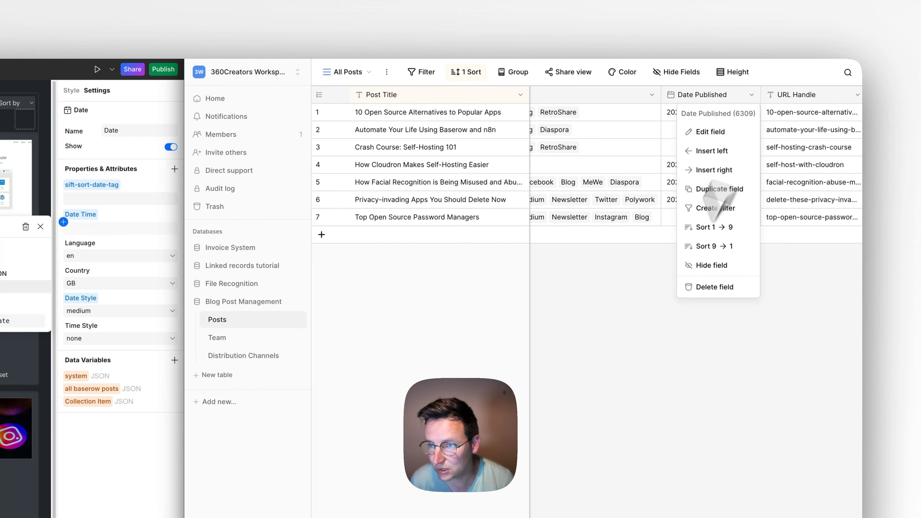
left_click(647, 345)
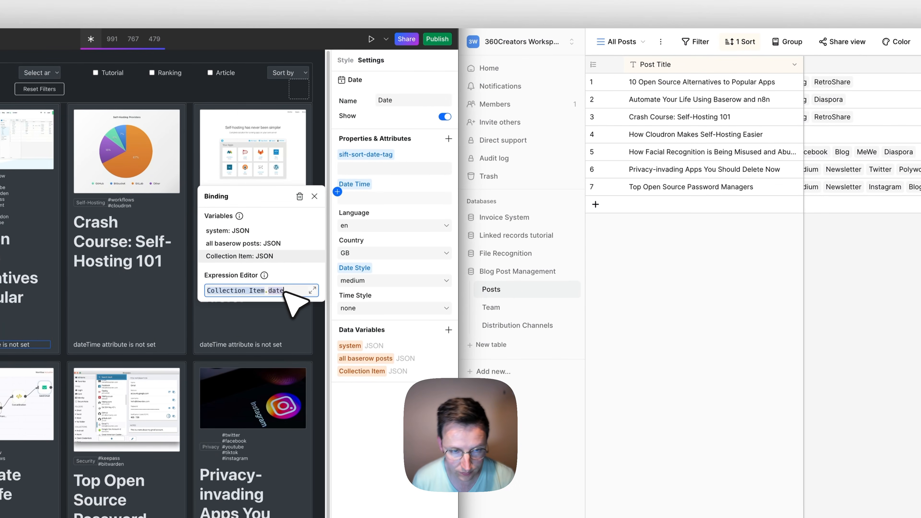
- In Webstudio, bind the Date element's Date Time to field_6309 of Collection Item
key("BackSpace")
key("BackSpace")
key("BackSpace")
key("BackSpace")
type(".")
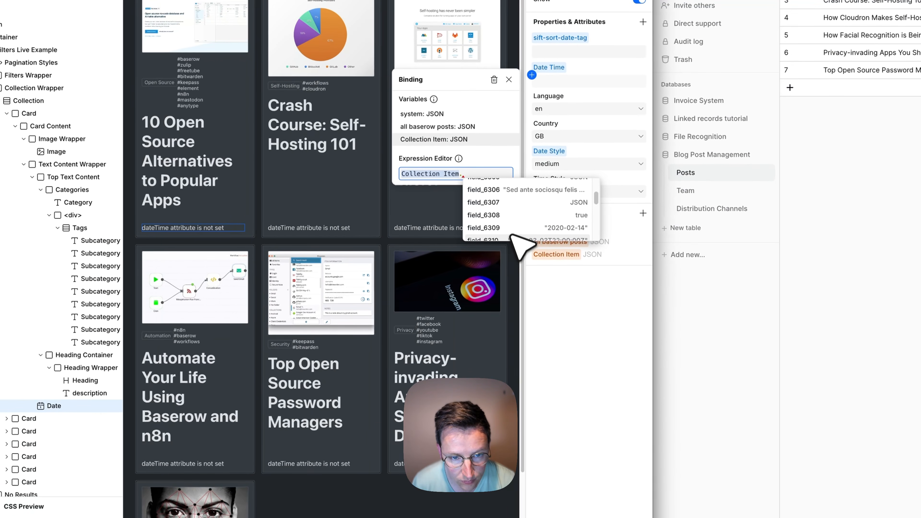
left_click(513, 229)
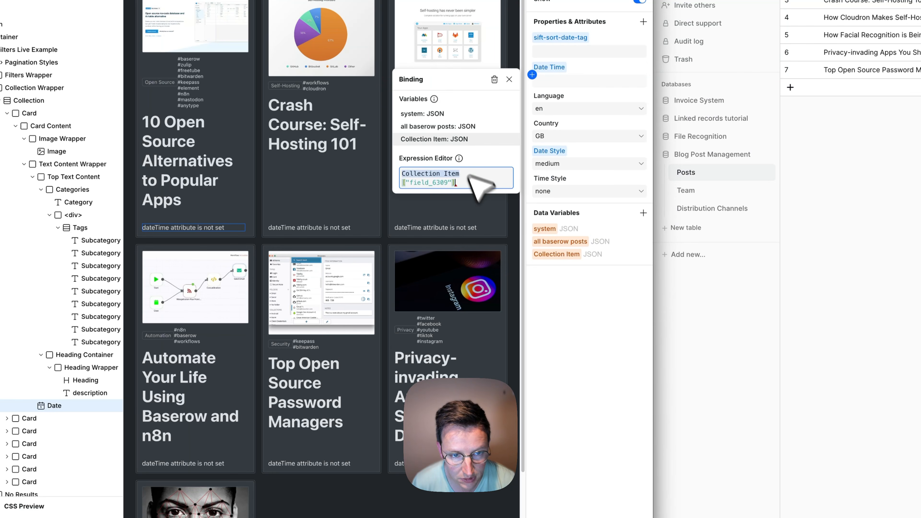
left_click(588, 348)
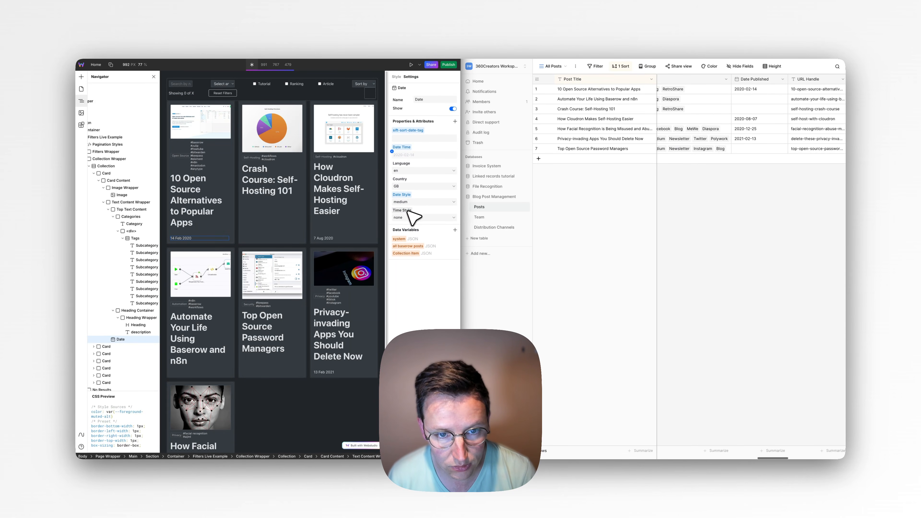
- Set the Date element's country to NL and its date style to long
left_click(409, 188)
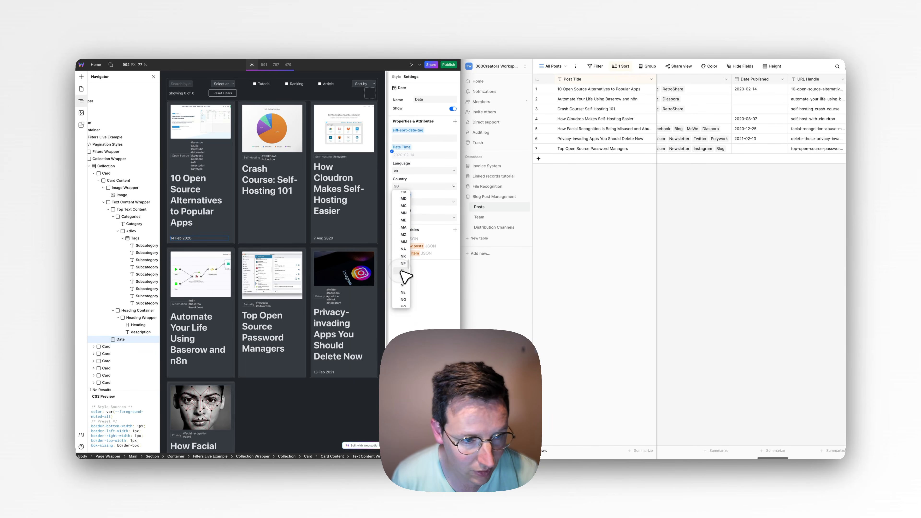
left_click(402, 271)
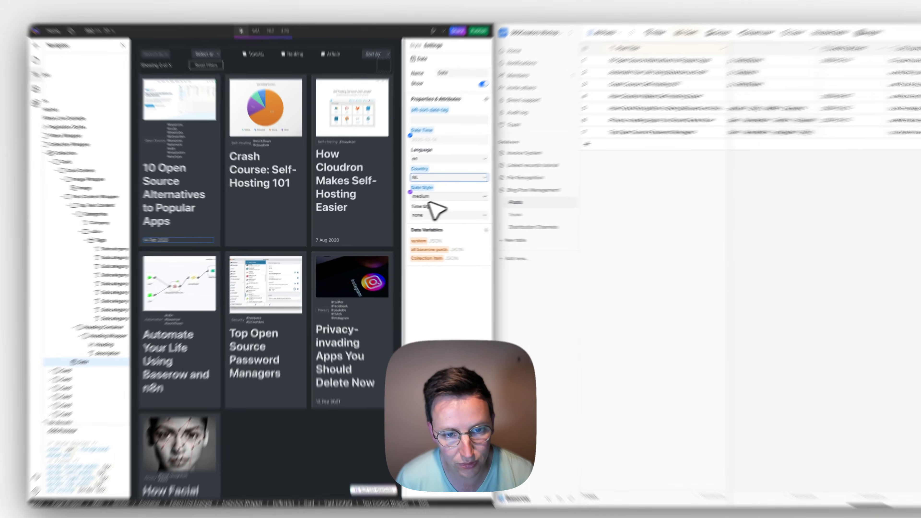
left_click(406, 202)
left_click(402, 214)
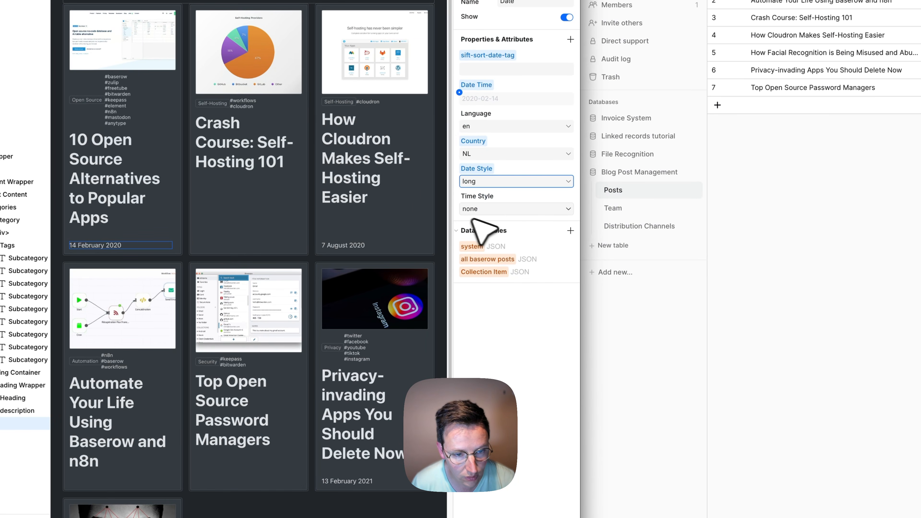
- Try nl as the Date element's language and undo the change
left_click(496, 126)
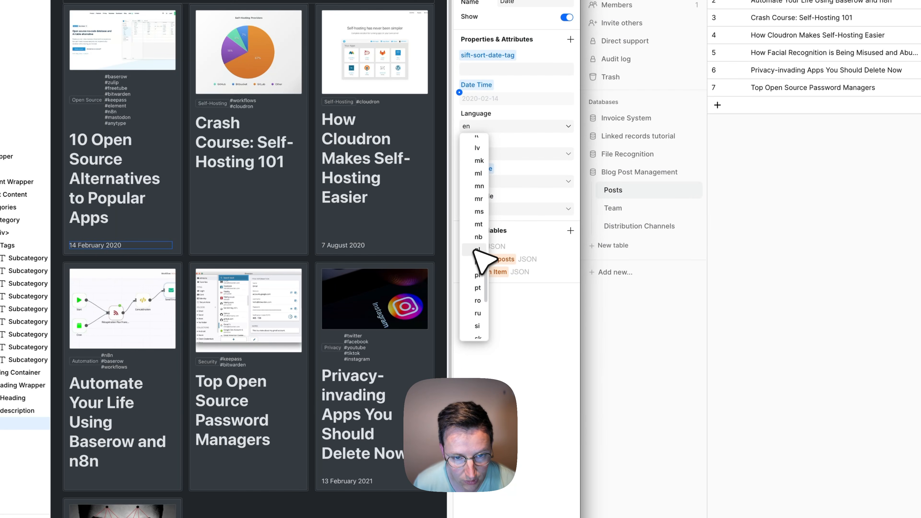
left_click(477, 249)
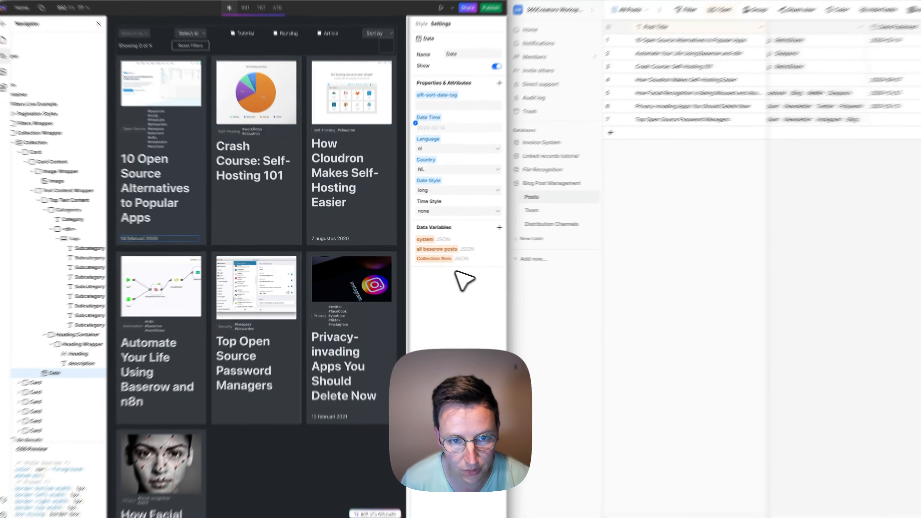
key("super+z")
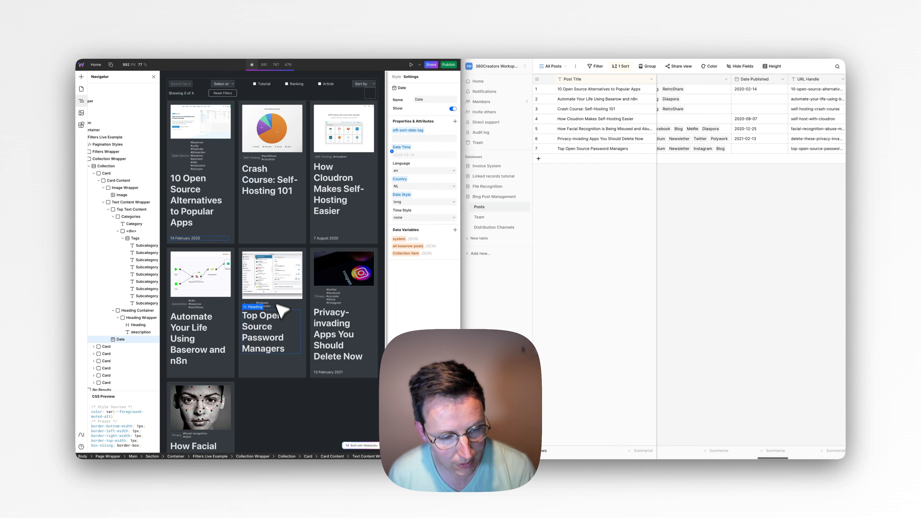
- Widen the Webstudio window over the Baserow table and start the page preview
scroll(330, 292, "down", 3)
scroll(267, 274, "up", 3)
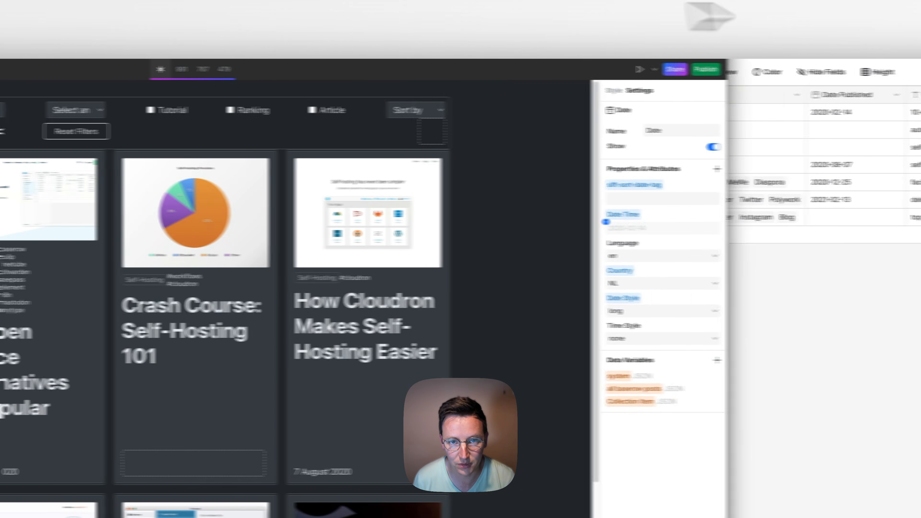
left_click_drag(698, 5, 843, 4)
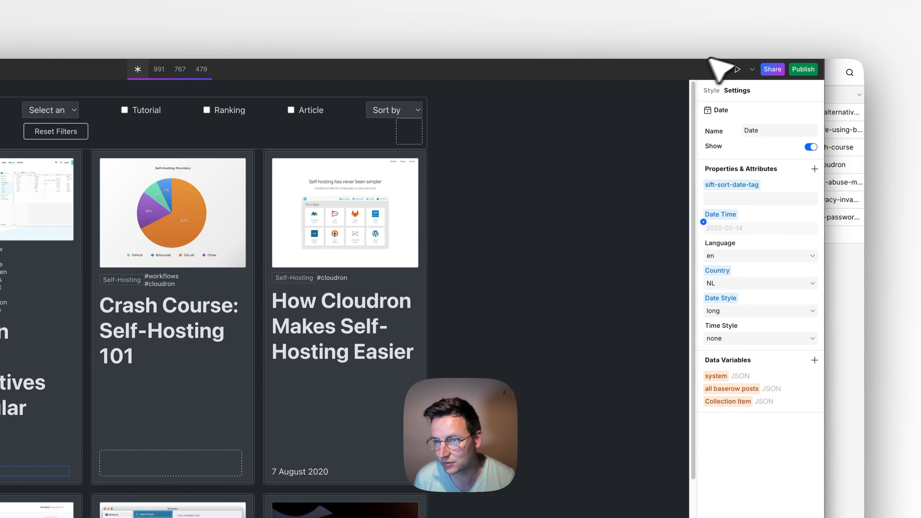
left_click(640, 69)
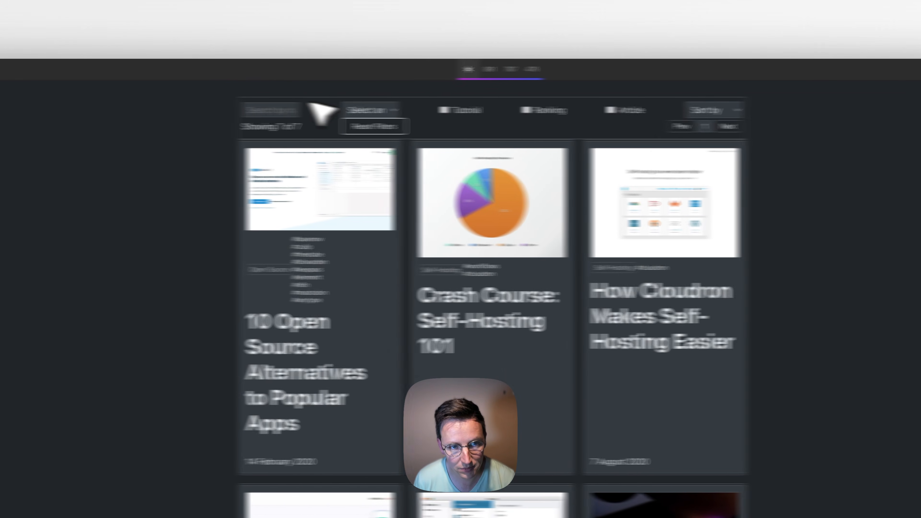
- Test the preview's search filter with 101, word and feb, clearing the field after each term
left_click(382, 110)
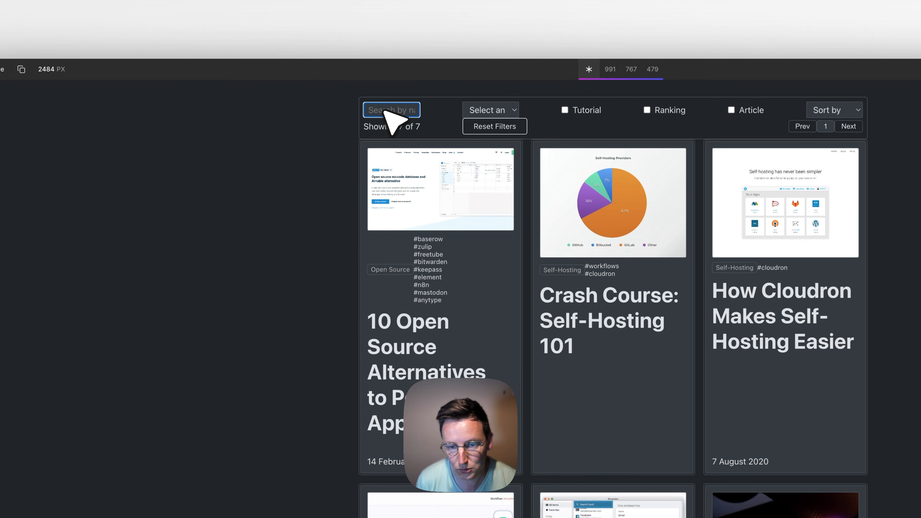
type("101")
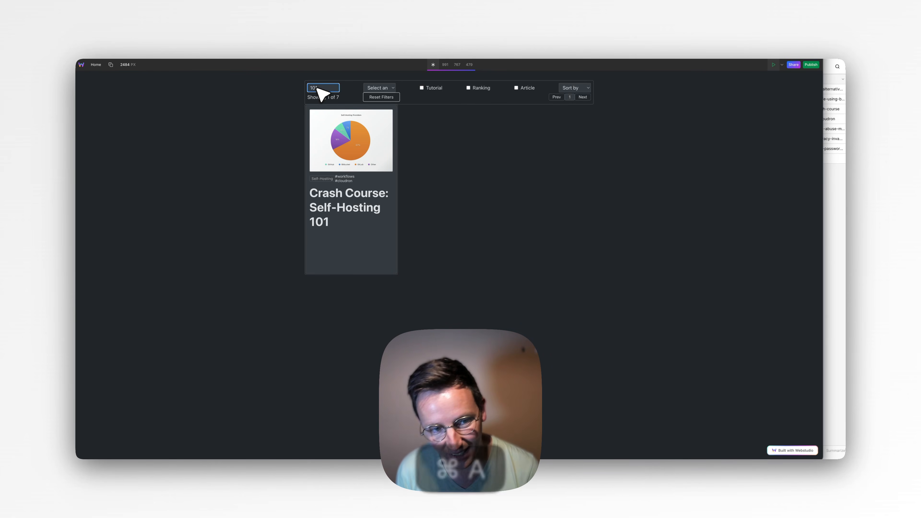
key("BackSpace")
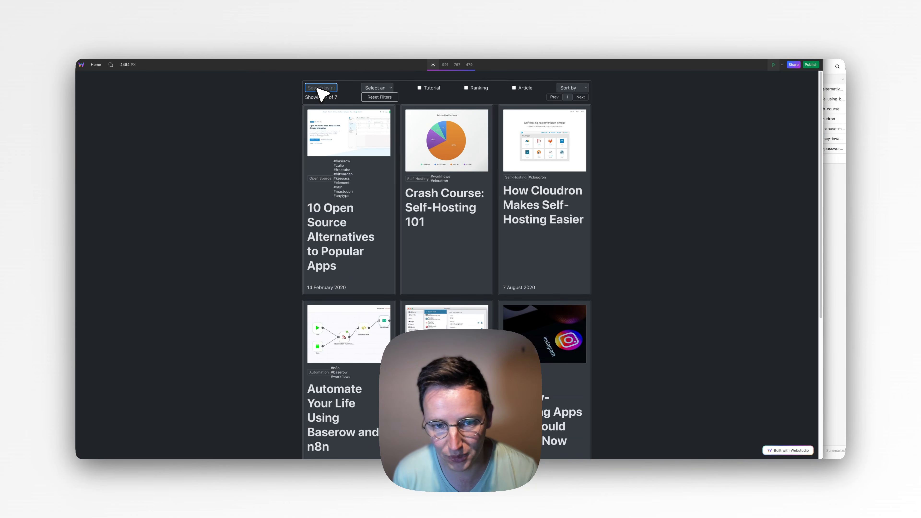
type("word")
key("BackSpace")
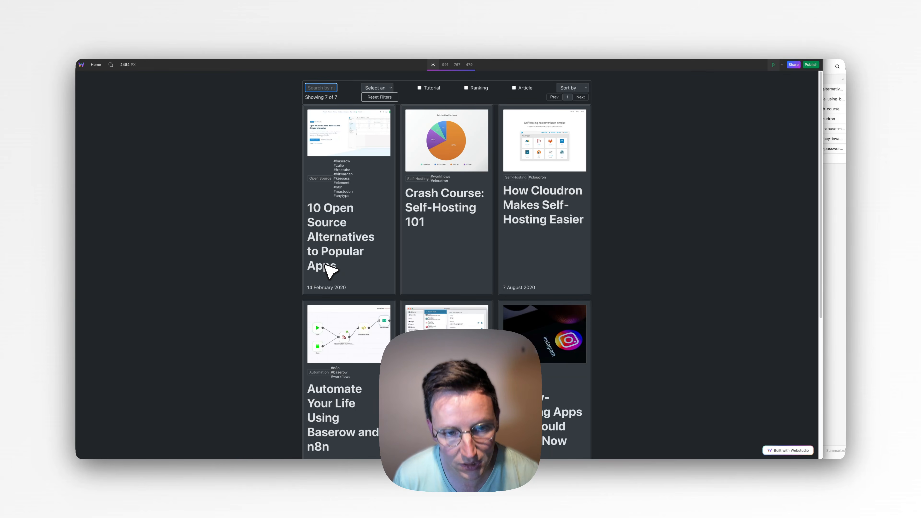
type("feb")
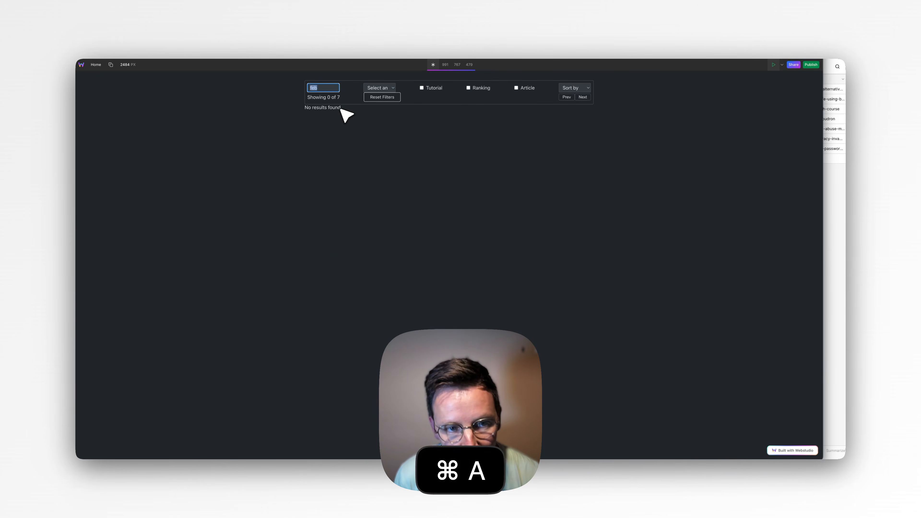
key("BackSpace")
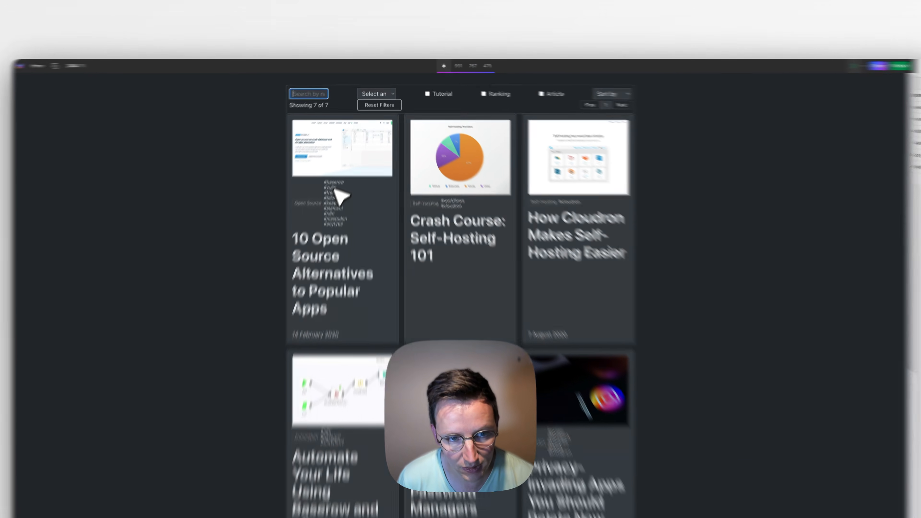
- Check which options the category select offers in the preview and close its list
left_click_drag(343, 166, 341, 197)
left_click(326, 183)
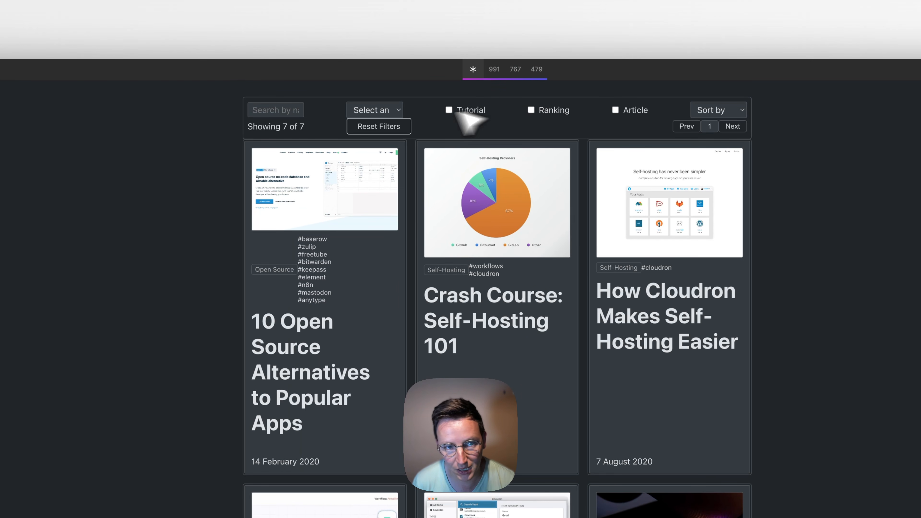
left_click(384, 110)
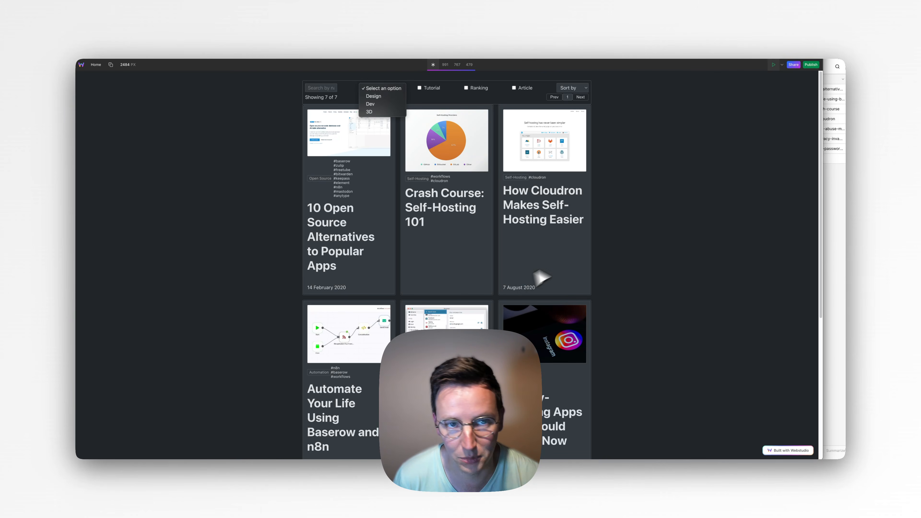
left_click(569, 253)
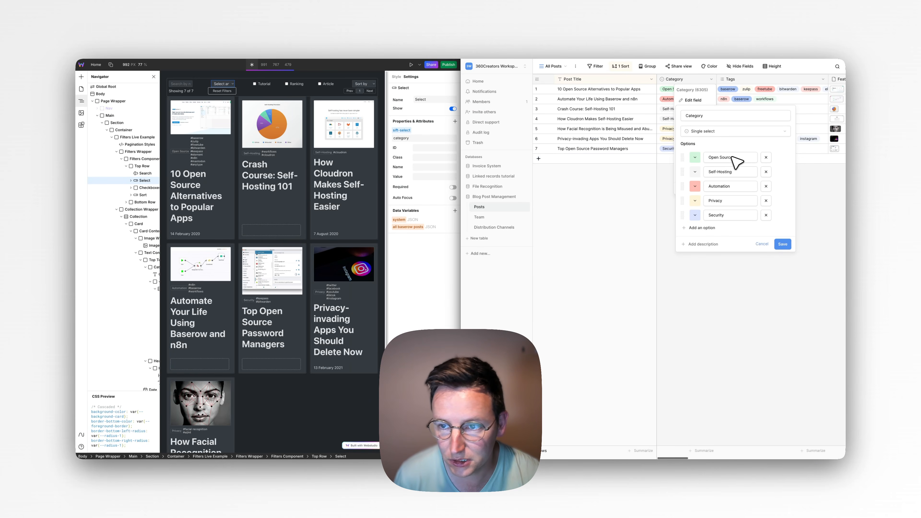
- Copy the Open Source category name from Baserow, and select the Design option inside the filter's Select in Webstudio
left_click(730, 158)
key("super+a")
key("super+c")
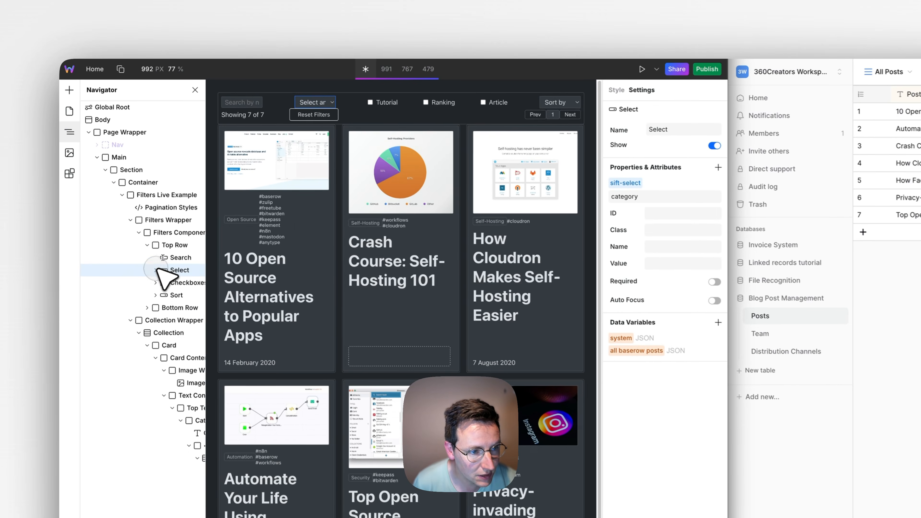
left_click(131, 180)
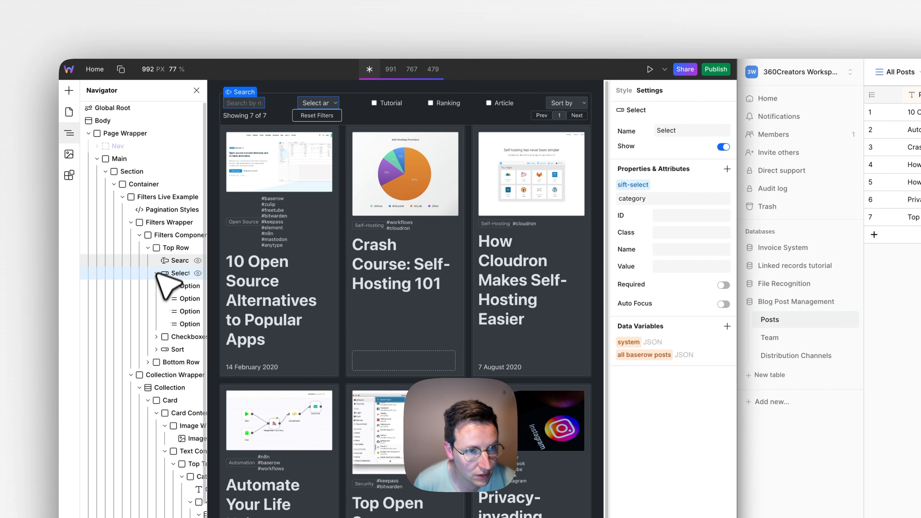
scroll(162, 268, "right", 3)
left_click(168, 287)
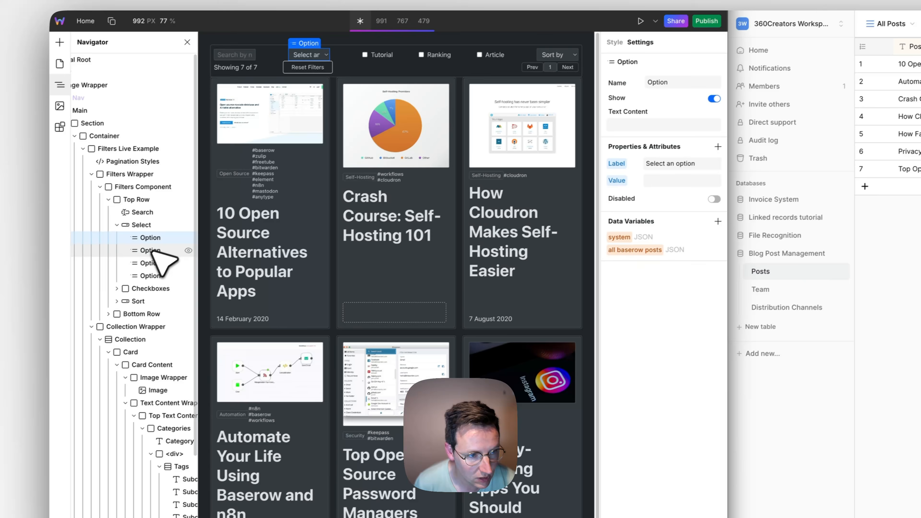
left_click(40, 298)
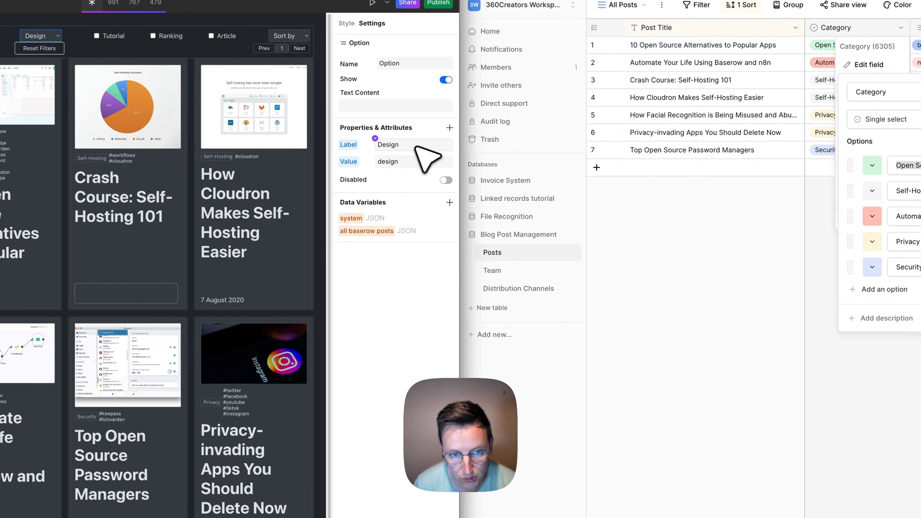
- Set both the value and the label of the Design option to Open Source
left_click(627, 195)
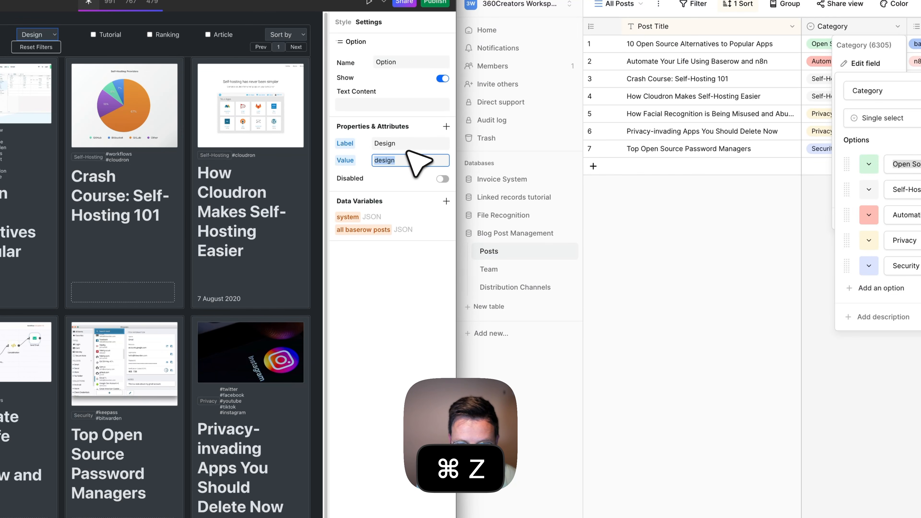
key("super+v")
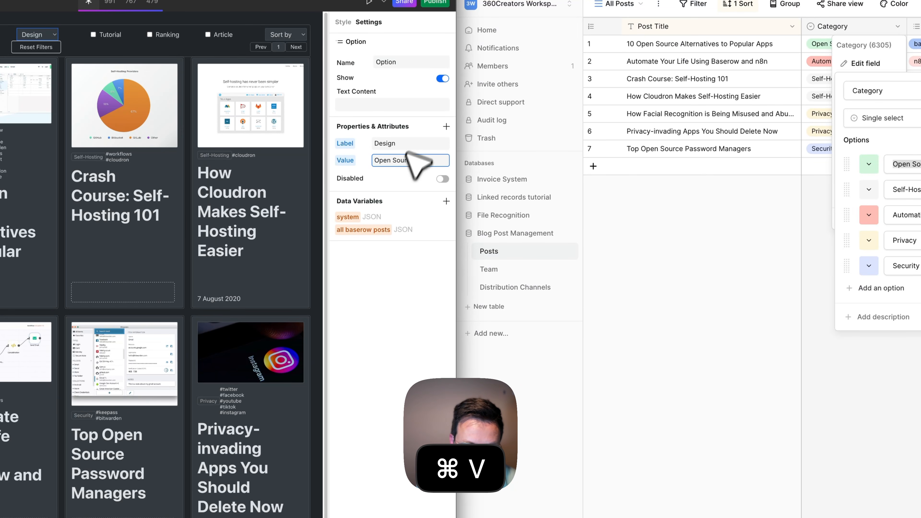
left_click(404, 142)
key("super+a")
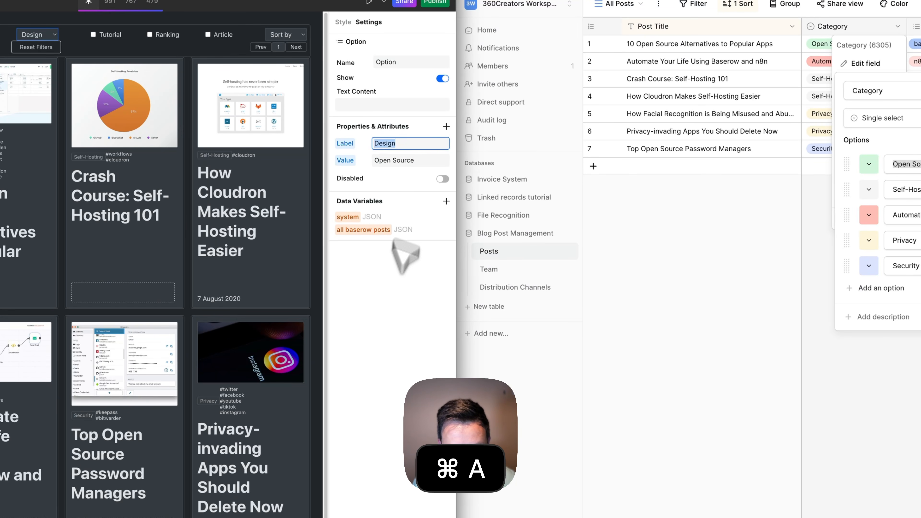
key("super+v")
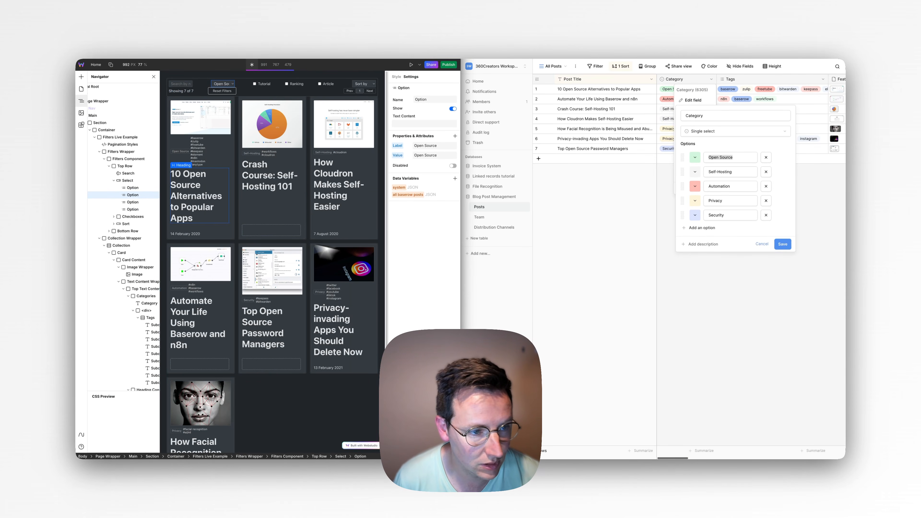
- Copy the Self-Hosting category name from Baserow and use it as label and value of the Dev option in Webstudio
left_click(140, 203)
triple_click(722, 172)
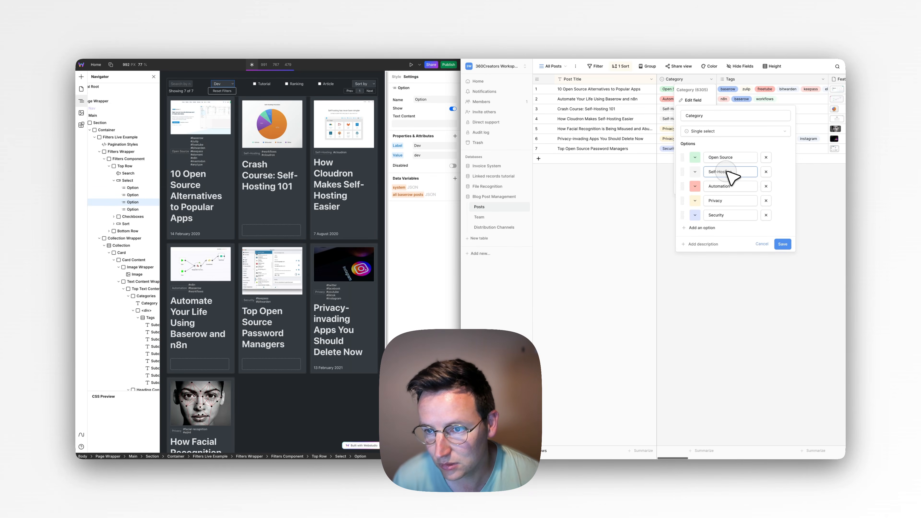
key("super+c")
left_click(438, 145)
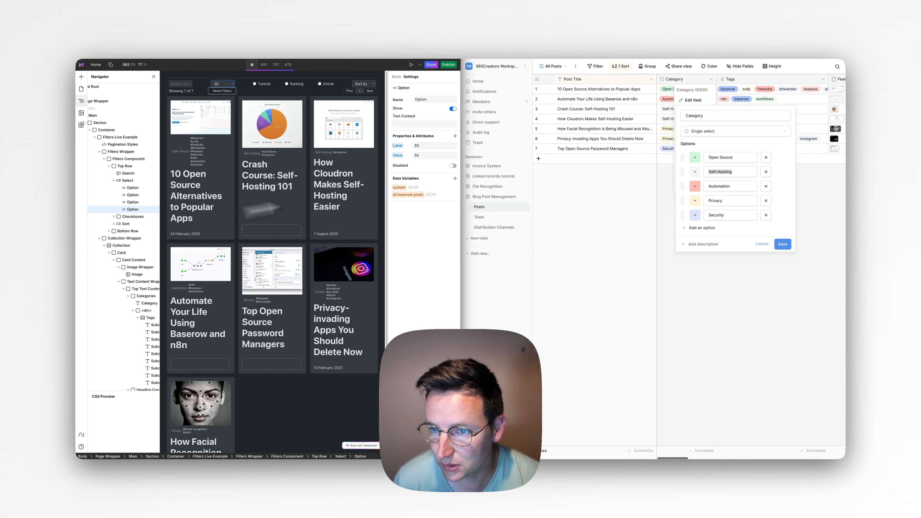
- Set the 3D option's label and value to Automation, and duplicate it to make a Privacy option with matching label and value
key("super+v")
key("super+d")
left_click(433, 145)
key("super+a")
key("super+c")
left_click(428, 155)
key("super+v")
- Set both the label and the value of the last option in the filter's Select to Security
left_click(133, 224)
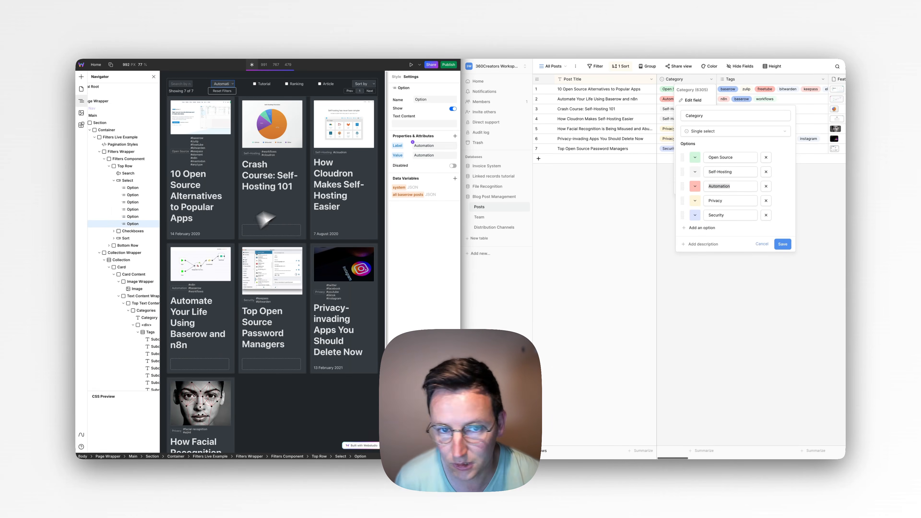
left_click(434, 146)
type("Security")
left_click(434, 155)
key("super+v")
- Test the category select in the preview with options including Self-Hosting, Privacy, Security and Automation, and leave the preview
left_click(411, 65)
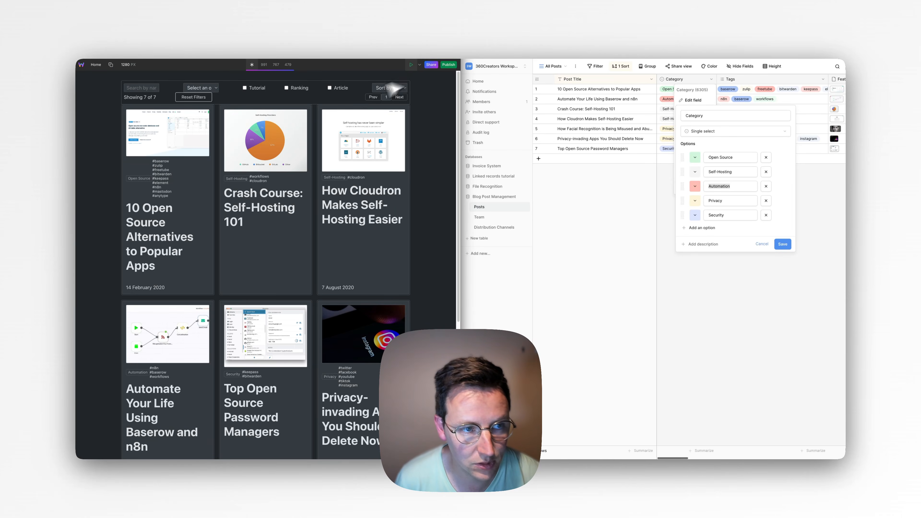
left_click(212, 88)
left_click(212, 95)
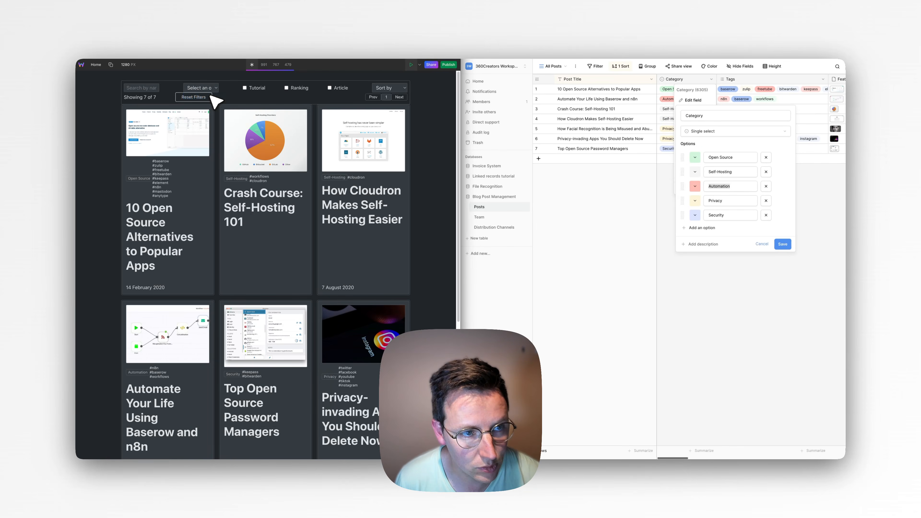
left_click(214, 88)
left_click(204, 96)
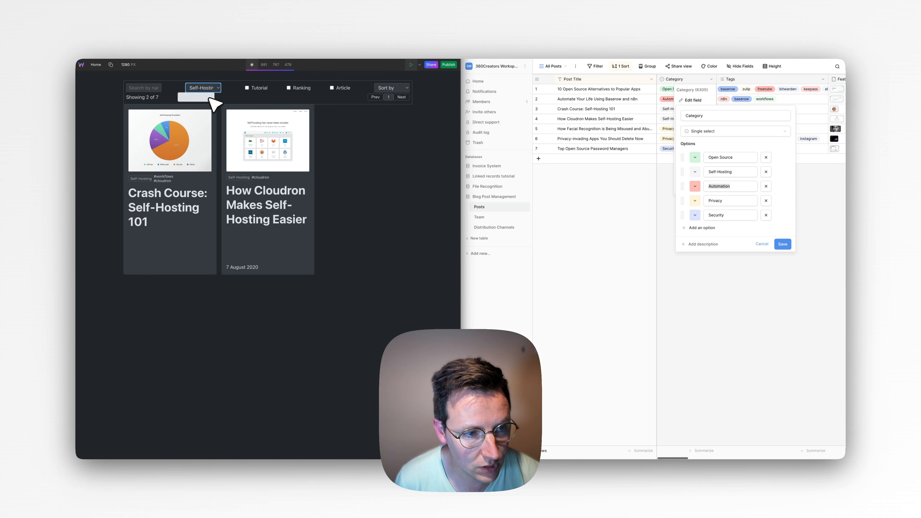
left_click(216, 93)
left_click(211, 106)
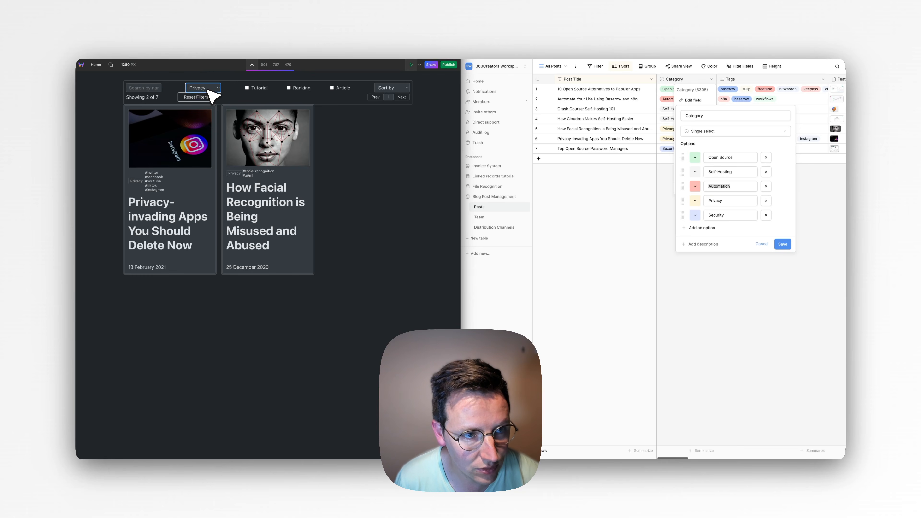
left_click(212, 93)
left_click(212, 96)
left_click(208, 92)
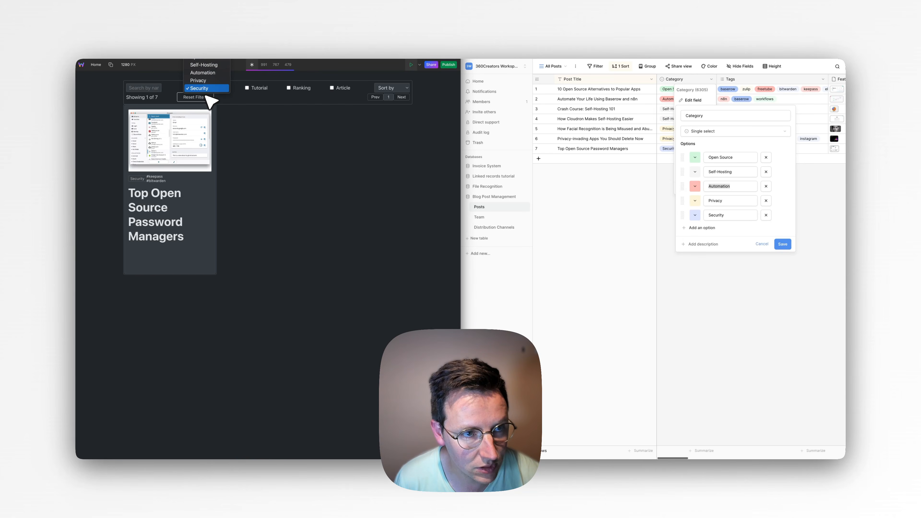
left_click(204, 77)
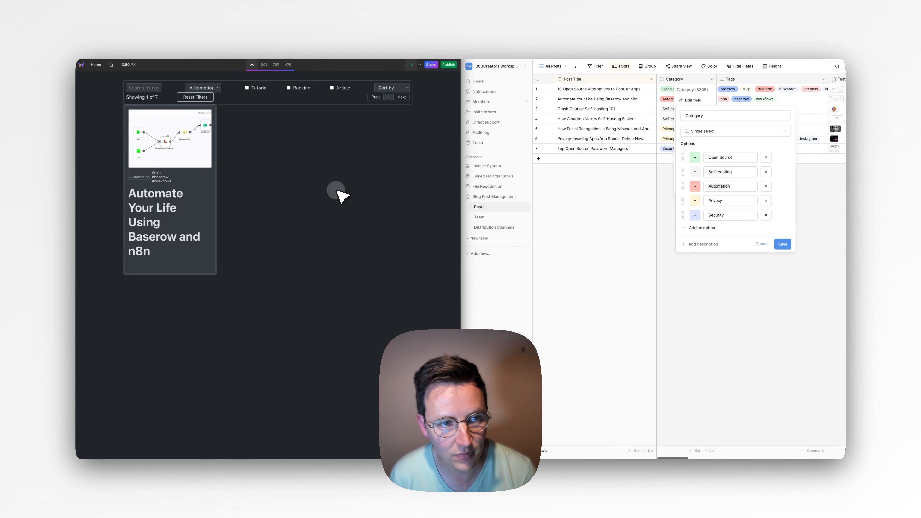
left_click(411, 65)
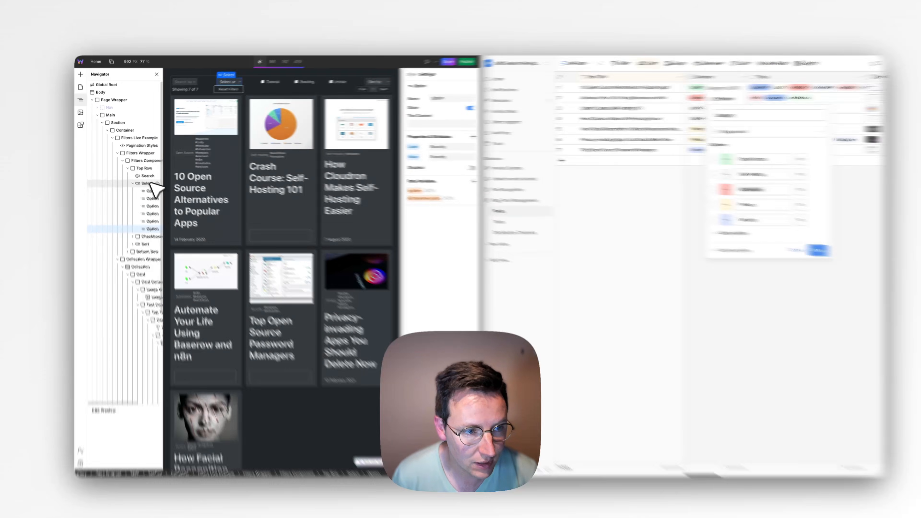
- Inspect the filter Select's attributes and read the drevo Filters documentation on the plugin script and collection list setup
left_click(144, 180)
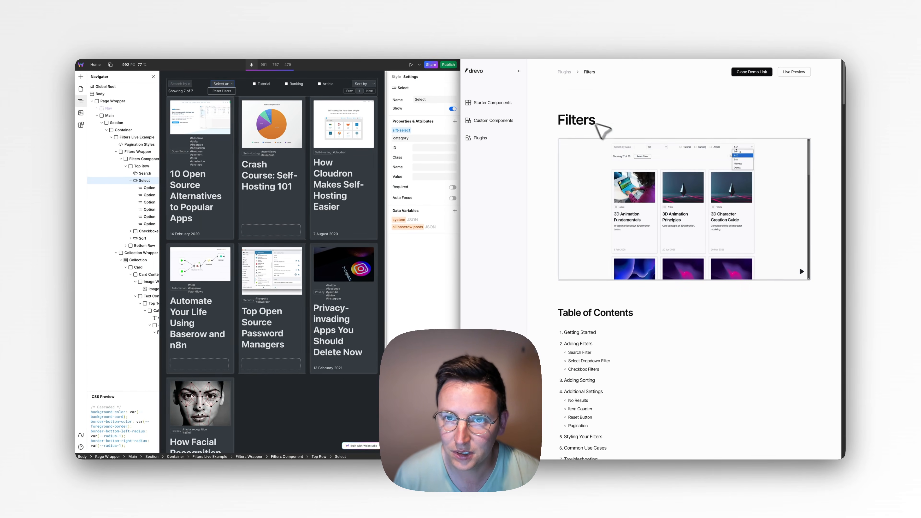
scroll(571, 122, "down", 12)
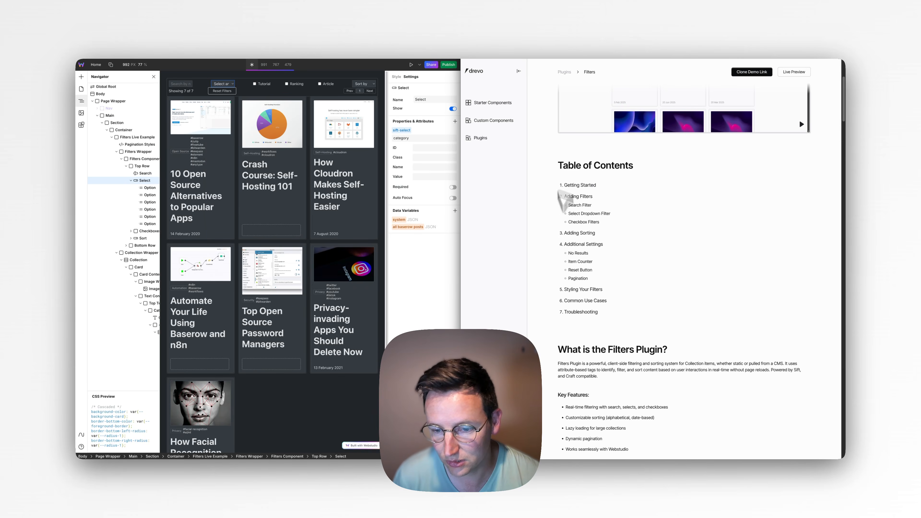
scroll(570, 268, "down", 1)
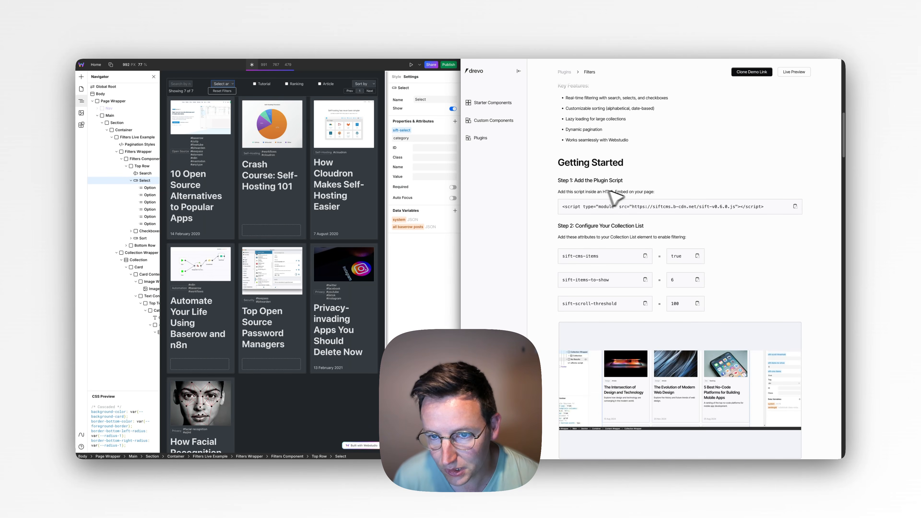
scroll(646, 229, "down", 1)
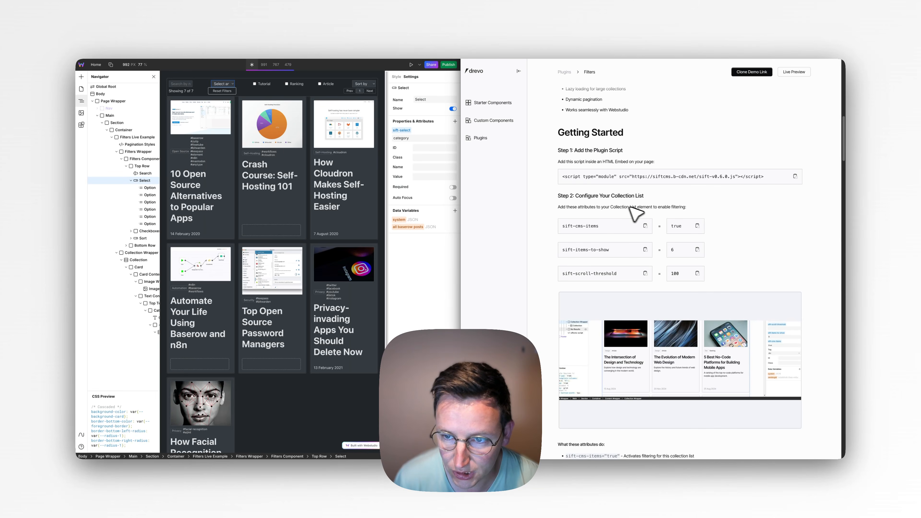
scroll(633, 209, "down", 2)
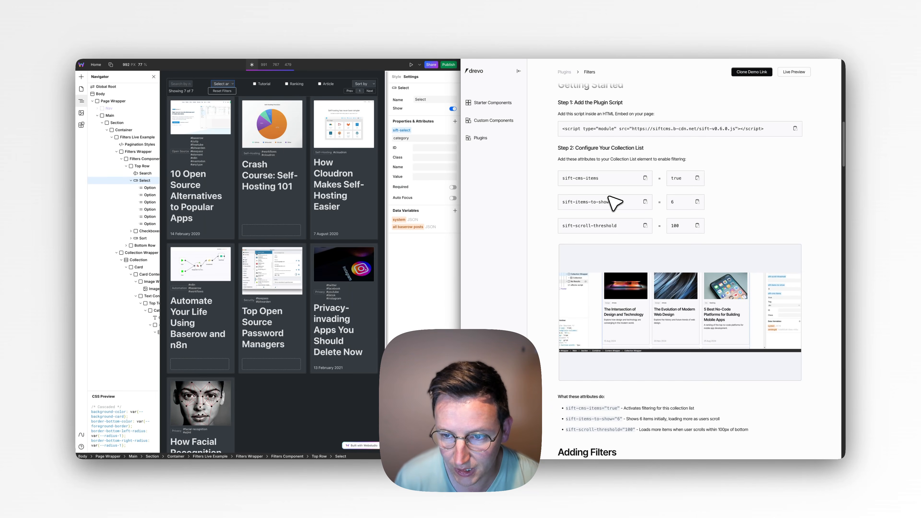
scroll(620, 181, "down", 4)
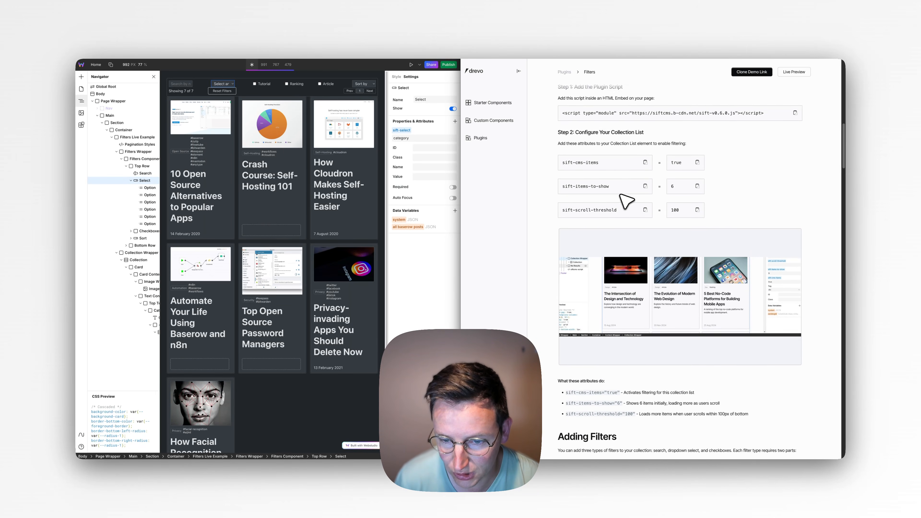
scroll(621, 199, "down", 7)
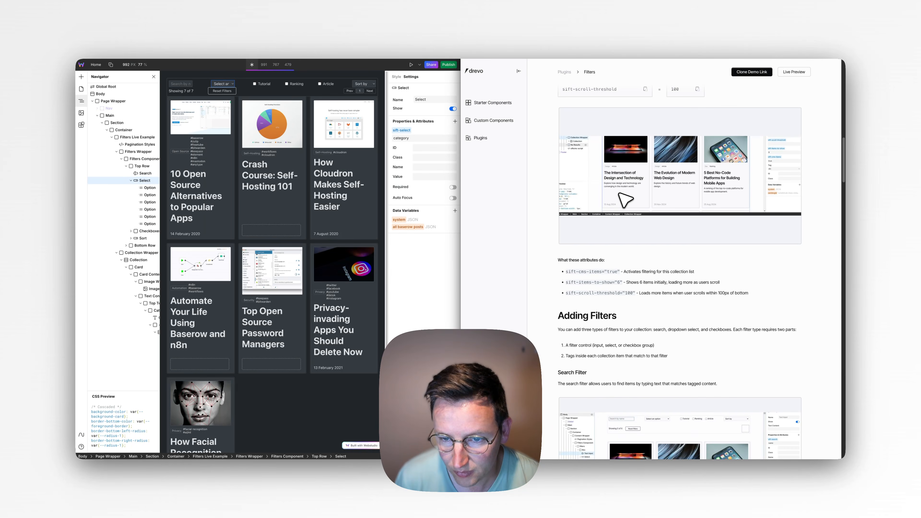
scroll(625, 198, "down", 3)
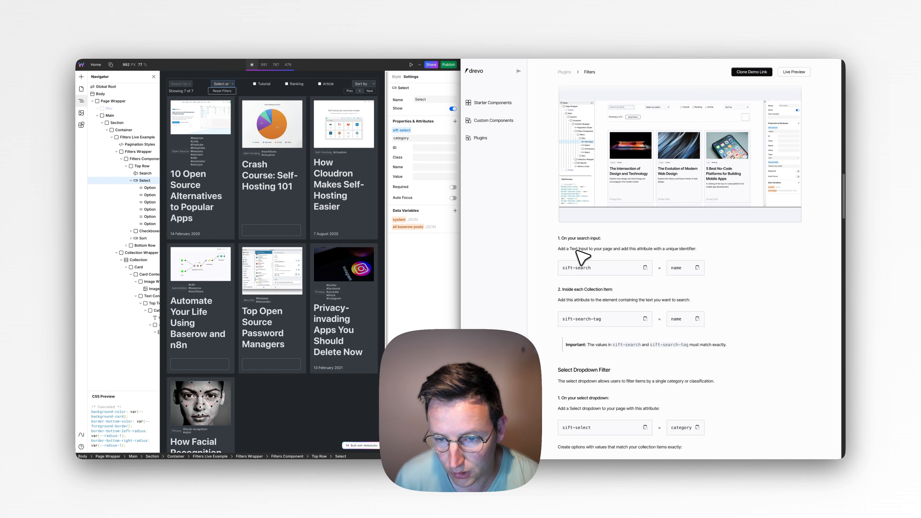
- Read in the Filters documentation which attributes the search filter and the select dropdown filter need
scroll(585, 267, "down", 1)
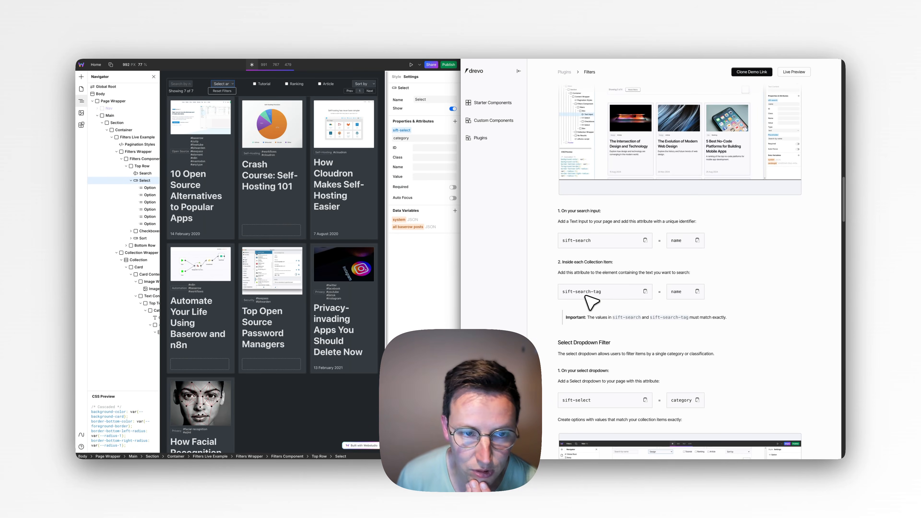
scroll(587, 261, "down", 3)
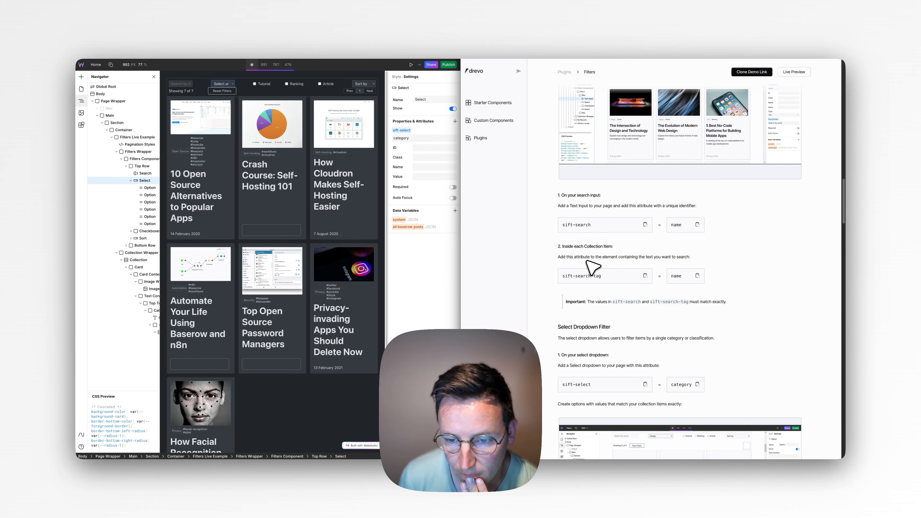
scroll(585, 296, "down", 1)
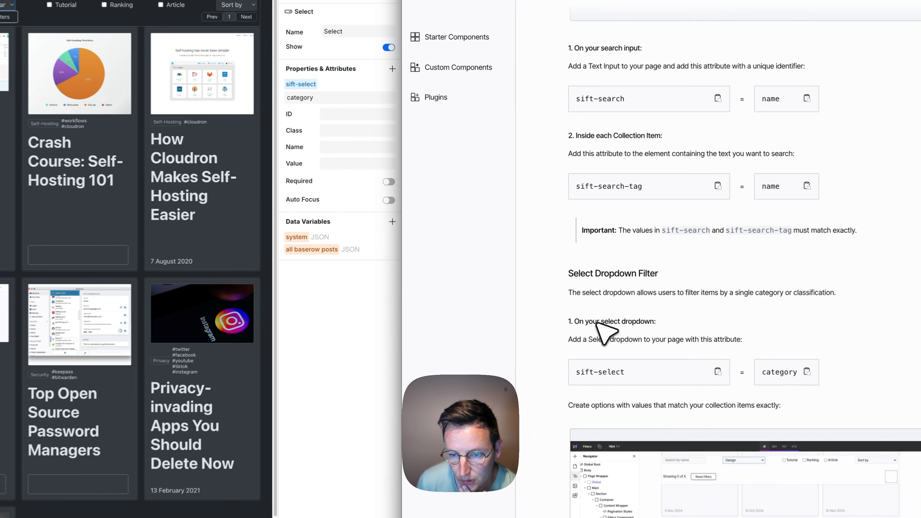
left_click_drag(575, 270, 602, 272)
left_click(649, 335)
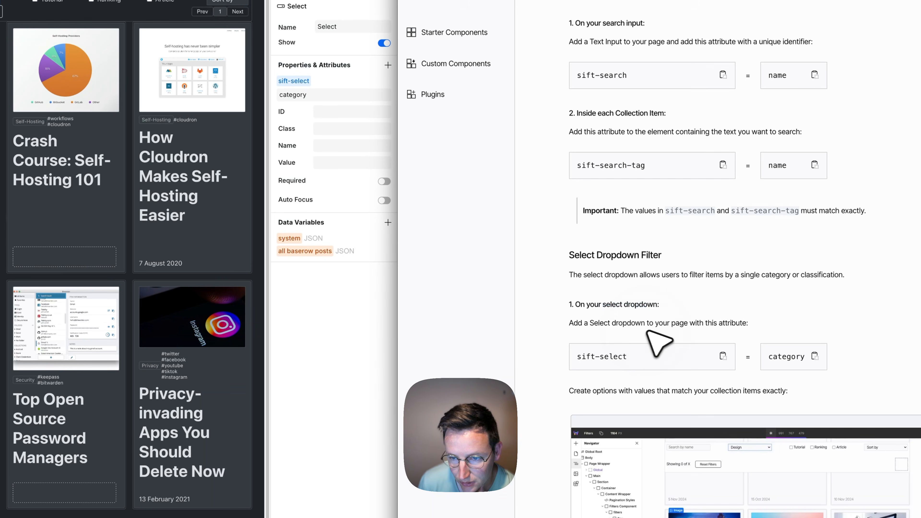
scroll(613, 348, "down", 1)
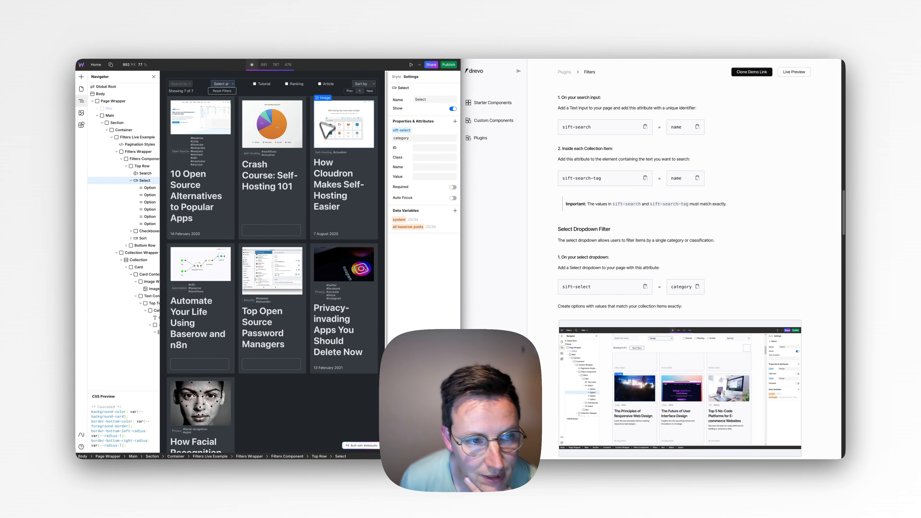
- Inspect the first card's Category and #baserow Subcategory attributes, and read the documentation on select tags and checkbox filters
left_click(181, 150)
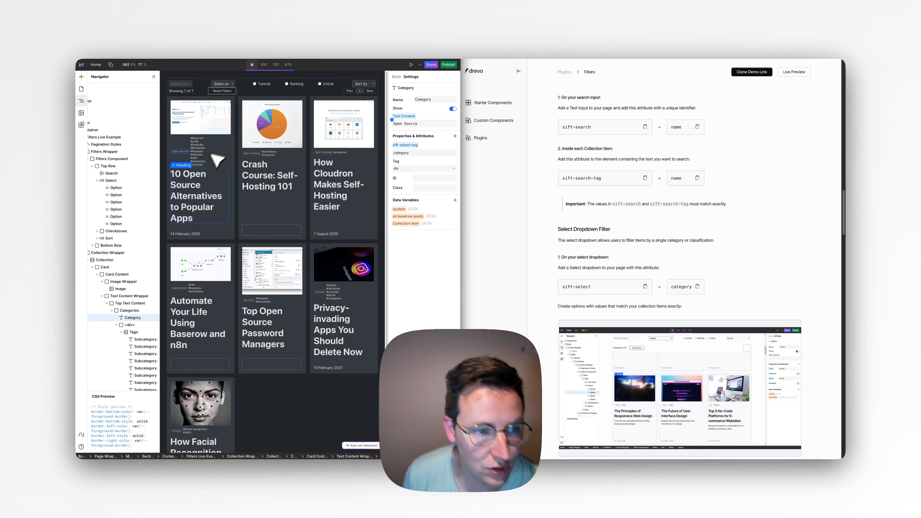
left_click(198, 138)
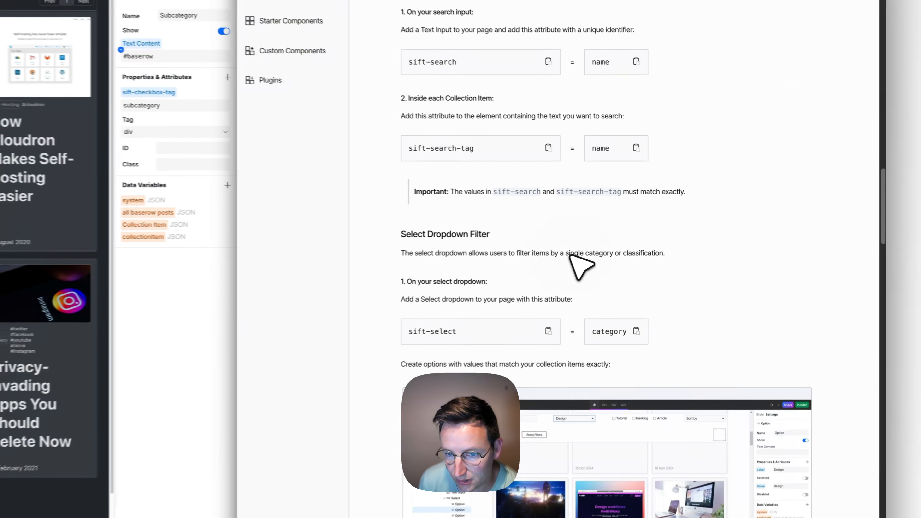
scroll(656, 245, "down", 8)
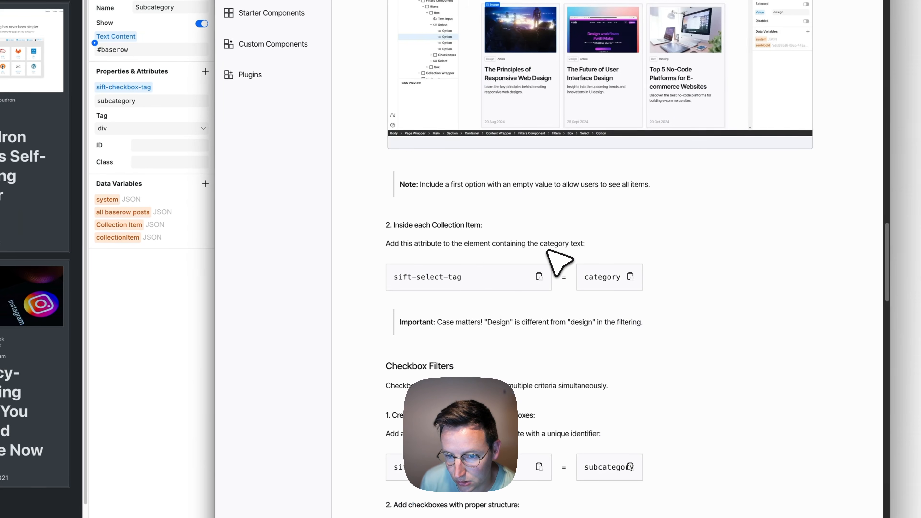
scroll(484, 247, "down", 1)
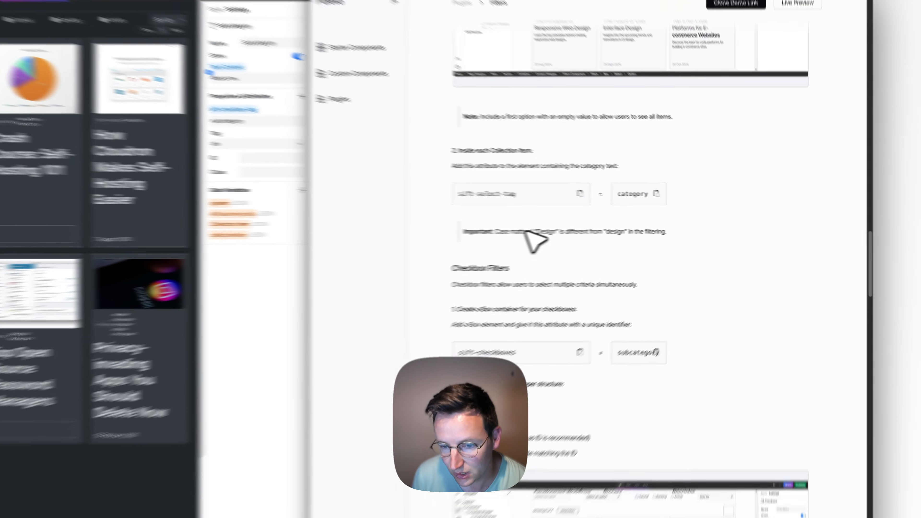
scroll(610, 308, "down", 3)
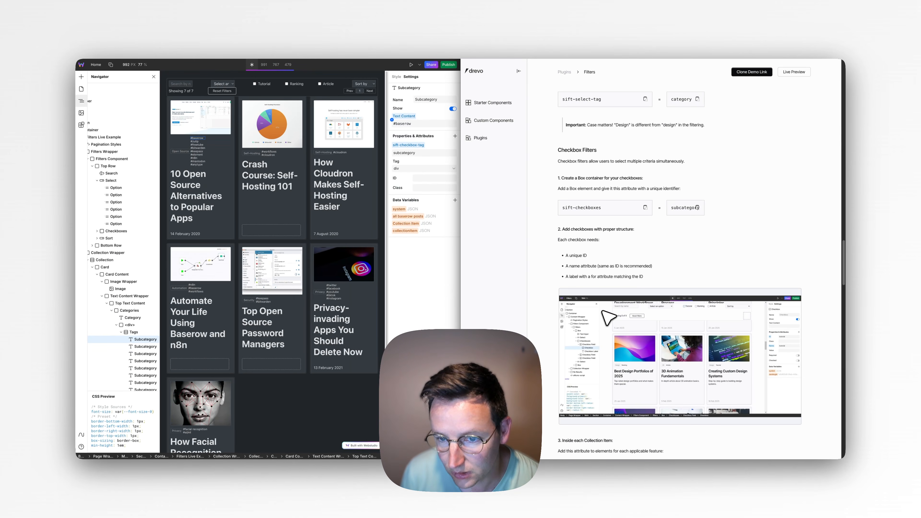
scroll(588, 268, "down", 1)
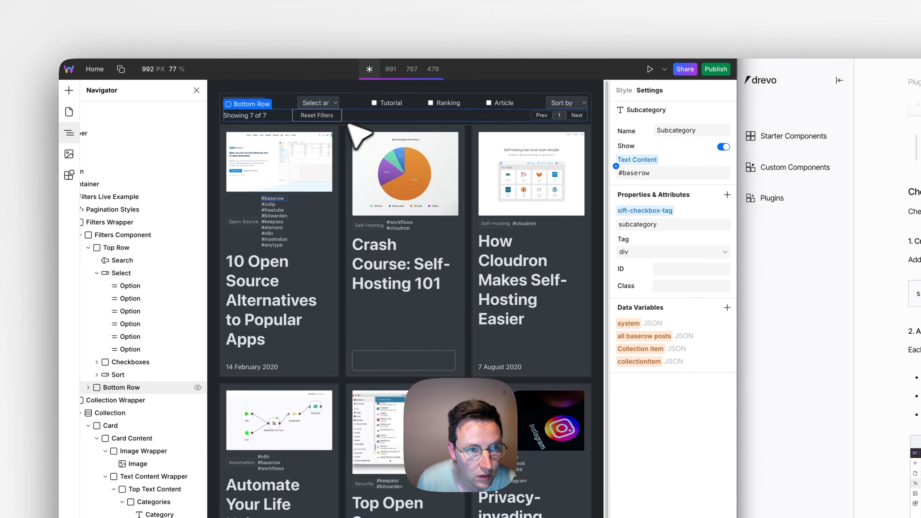
- Inspect the Tutorial checkbox, its field, the Checkboxes container and the #workflows Subcategory, and read the documentation on sift-checkbox-tag
left_click(375, 104)
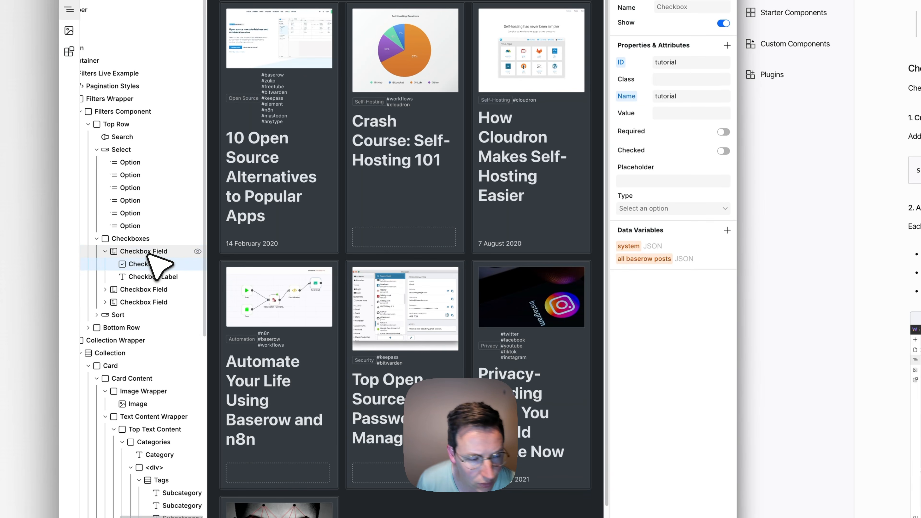
left_click(141, 250)
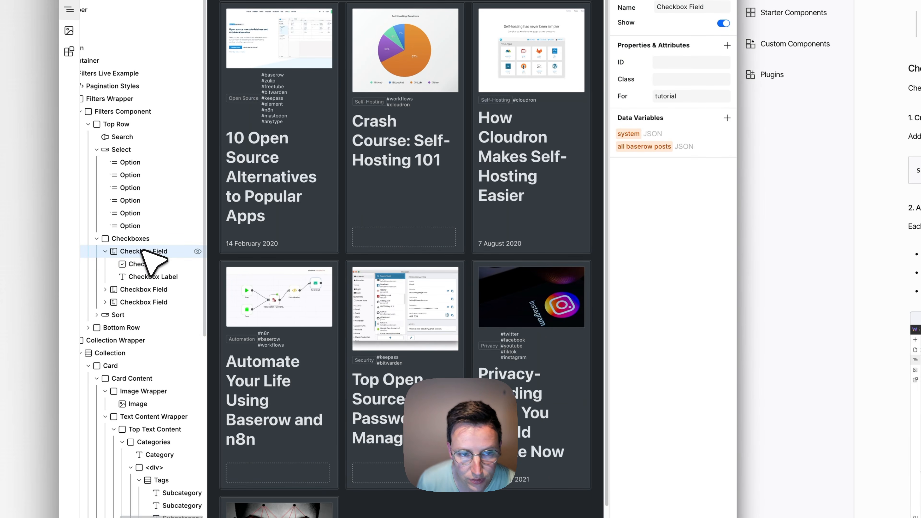
left_click(130, 240)
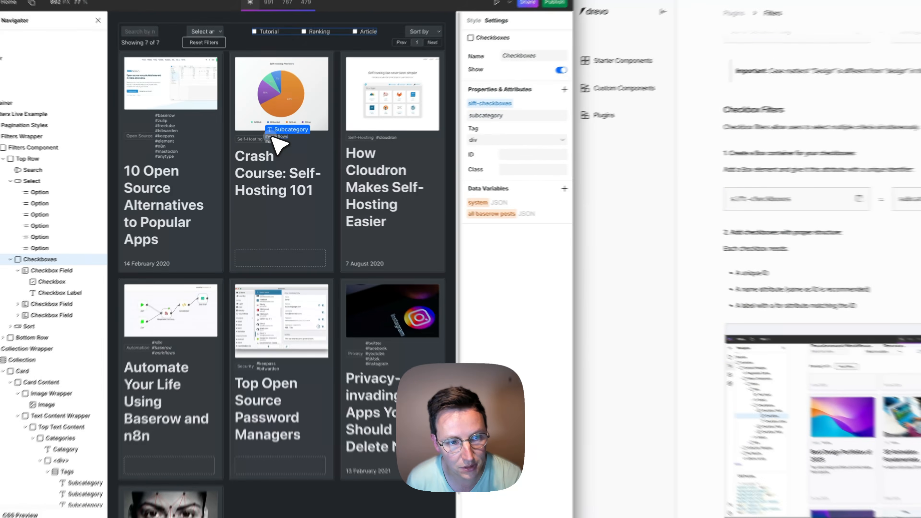
left_click(268, 151)
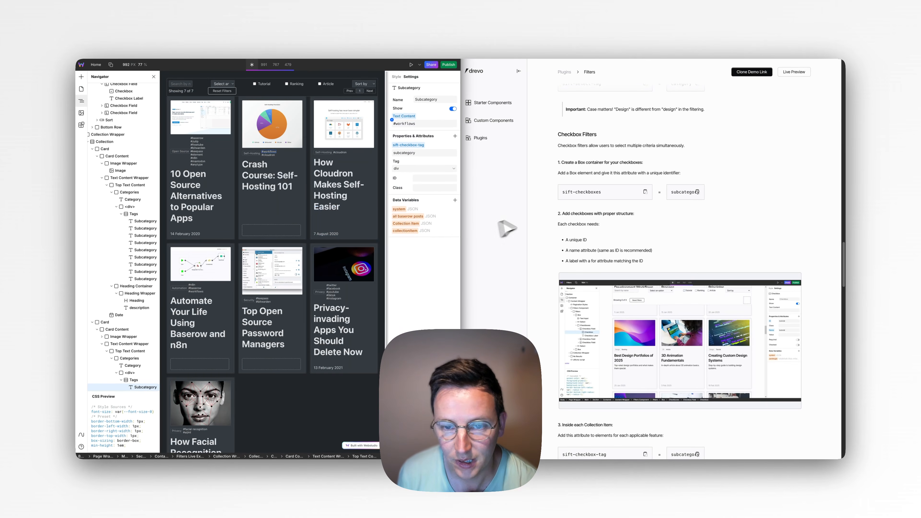
scroll(687, 203, "down", 4)
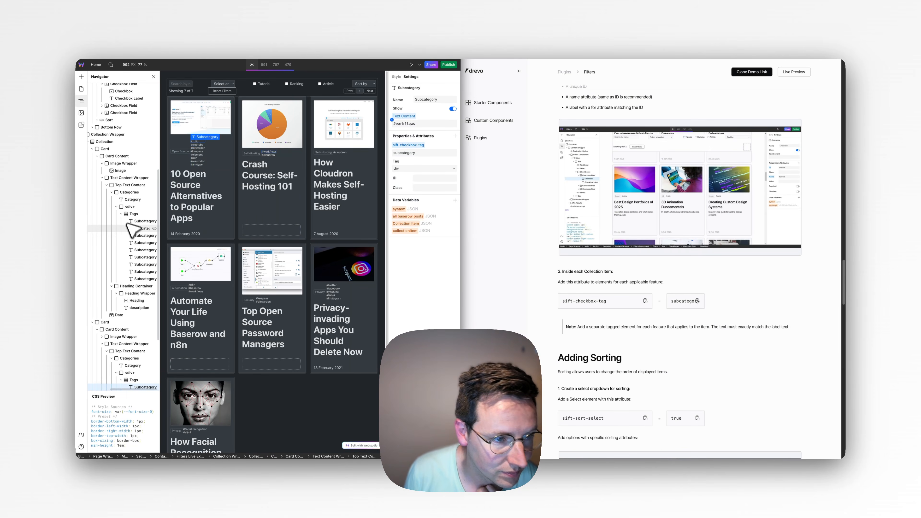
scroll(561, 266, "down", 1)
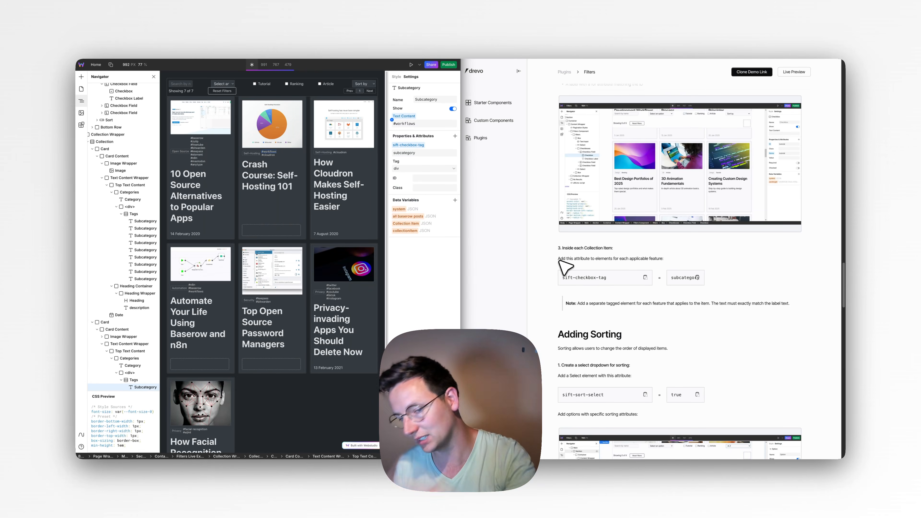
- Read the Filters documentation on sorting tags, supported date formats and the No Results Message settings
scroll(619, 321, "down", 15)
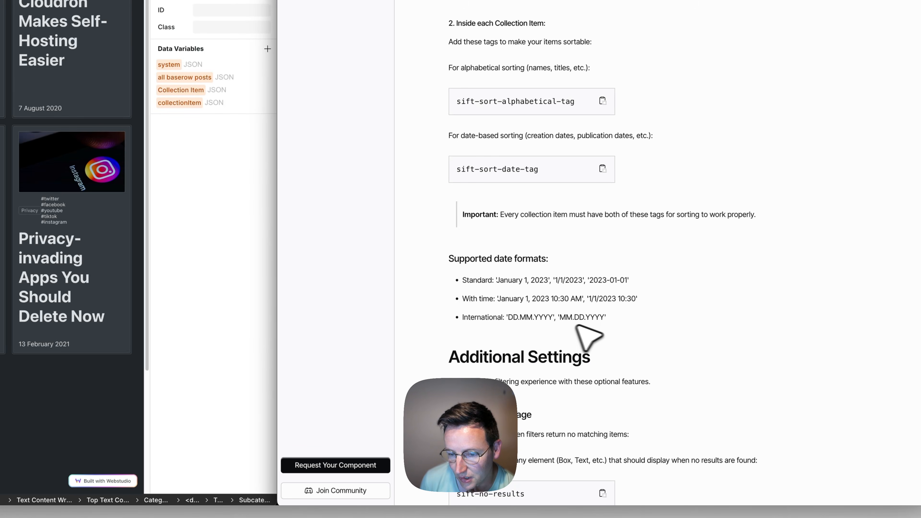
scroll(574, 320, "down", 2)
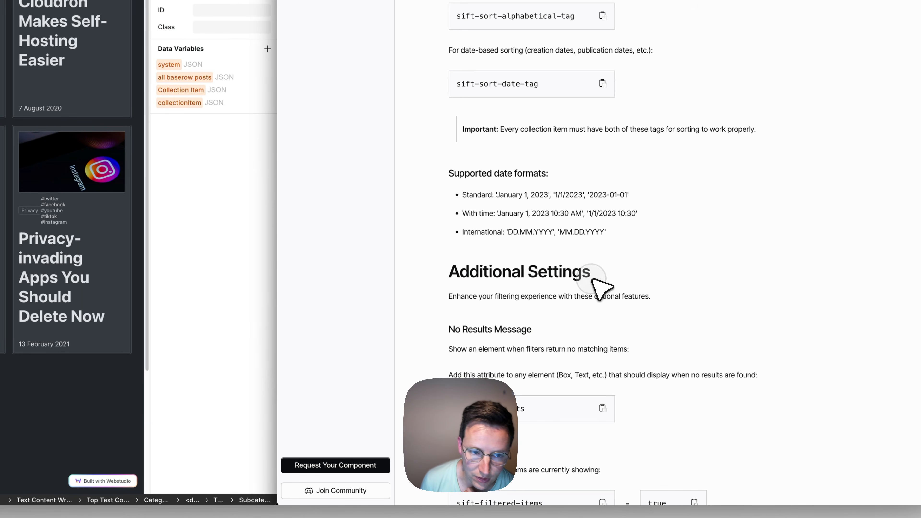
double_click(512, 233)
left_click(503, 232)
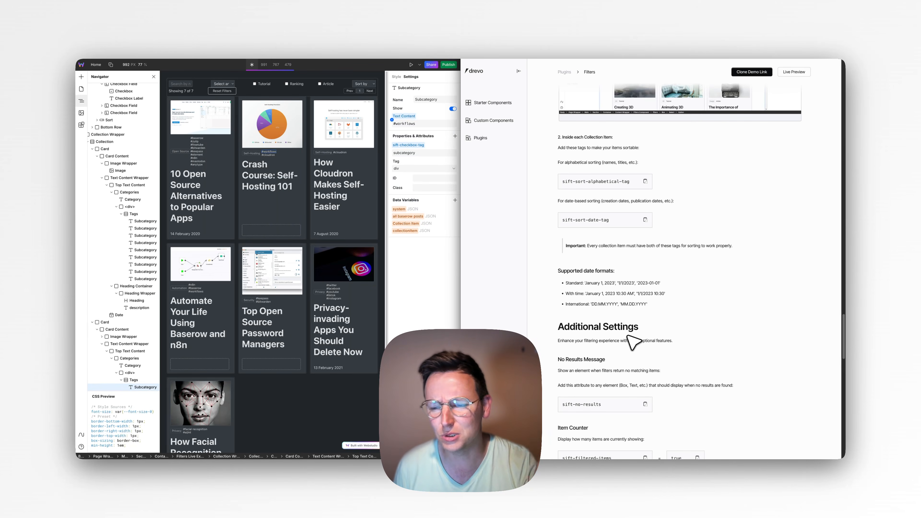
scroll(633, 341, "down", 3)
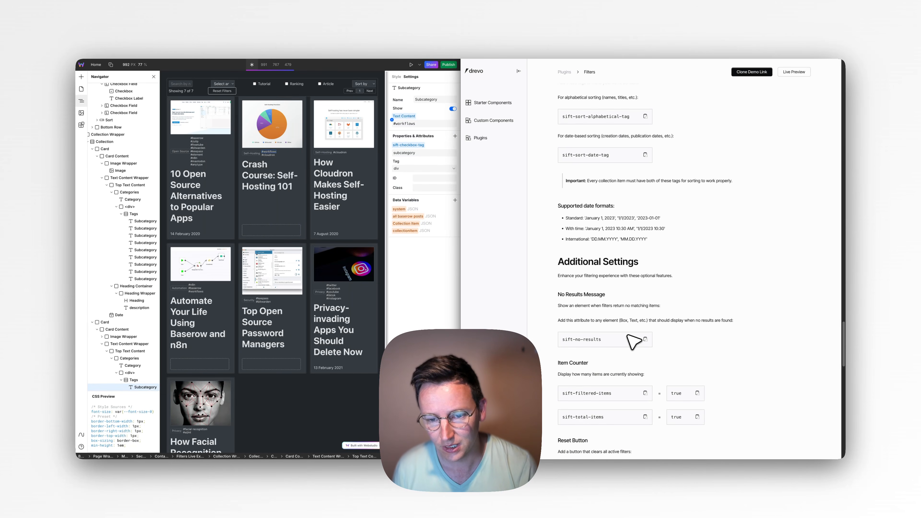
scroll(632, 341, "down", 1)
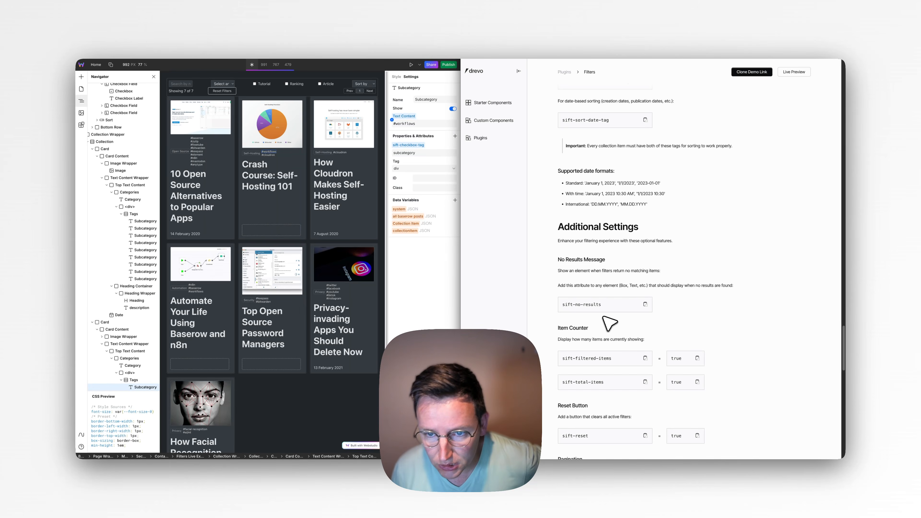
scroll(604, 318, "down", 1)
scroll(548, 295, "down", 1)
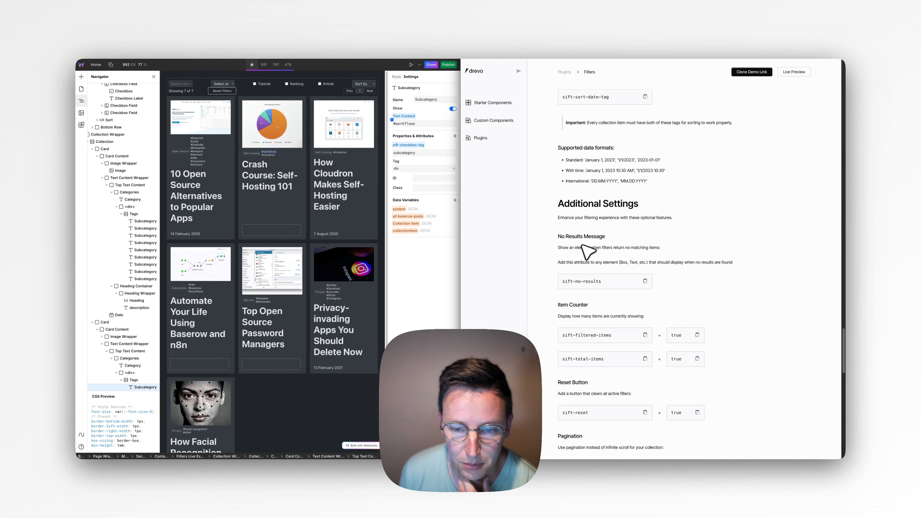
- Inspect the No Results element below the collection and its sift-no-results attribute
scroll(136, 295, "down", 4)
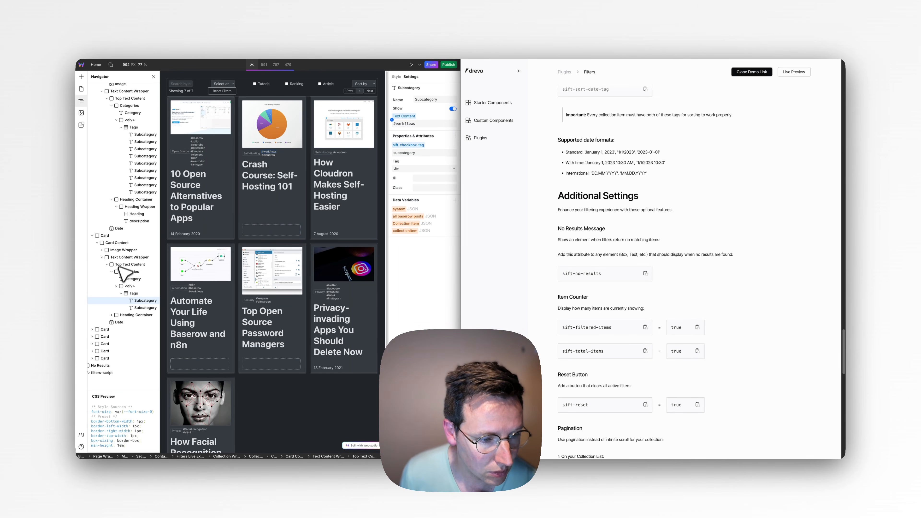
left_click(101, 365)
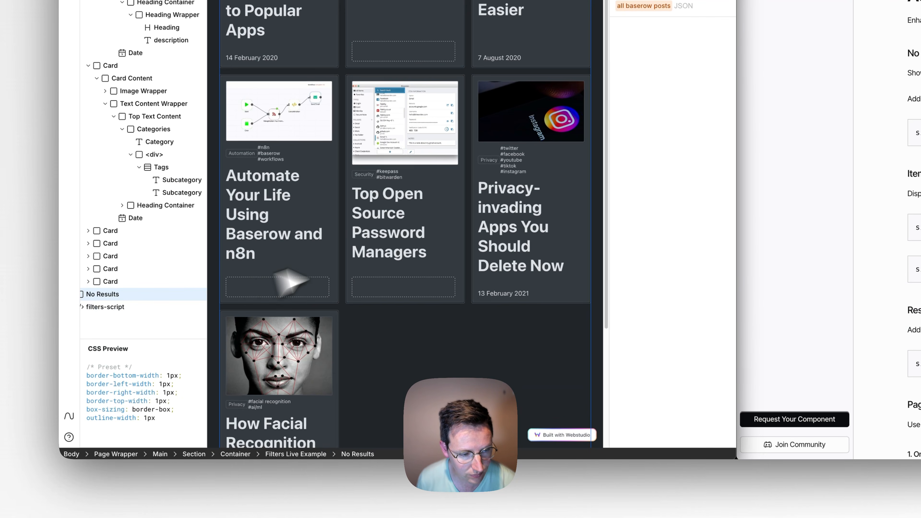
scroll(398, 214, "down", 4)
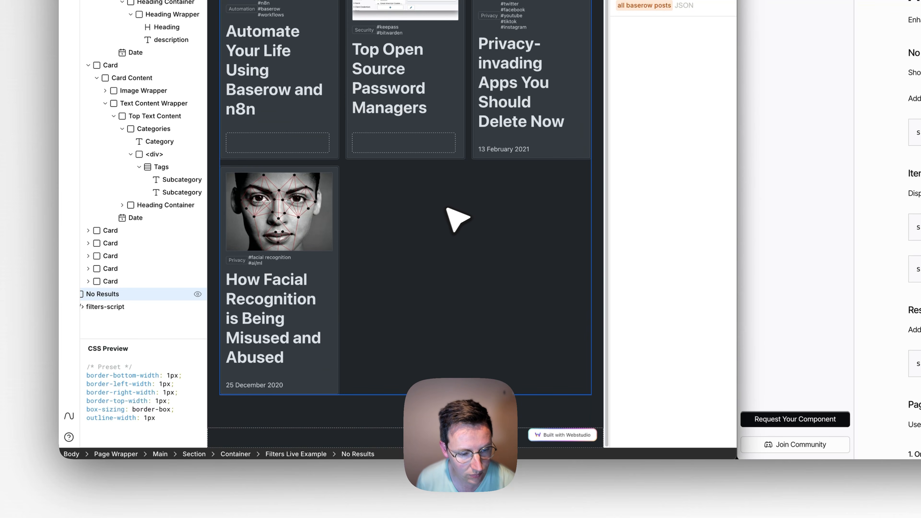
scroll(308, 207, "up", 4)
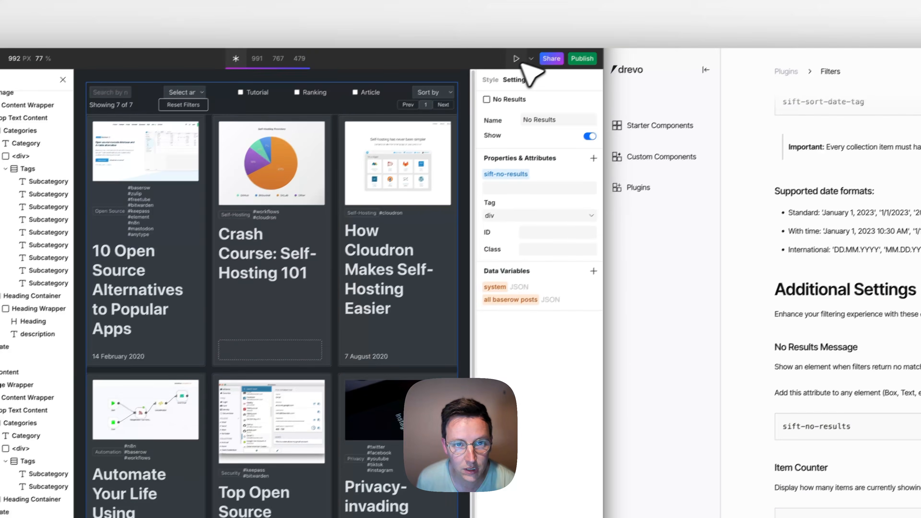
- Preview the page, test the no-results message by searching for a name absent from the posts, and return to editing
left_click(516, 59)
left_click(42, 100)
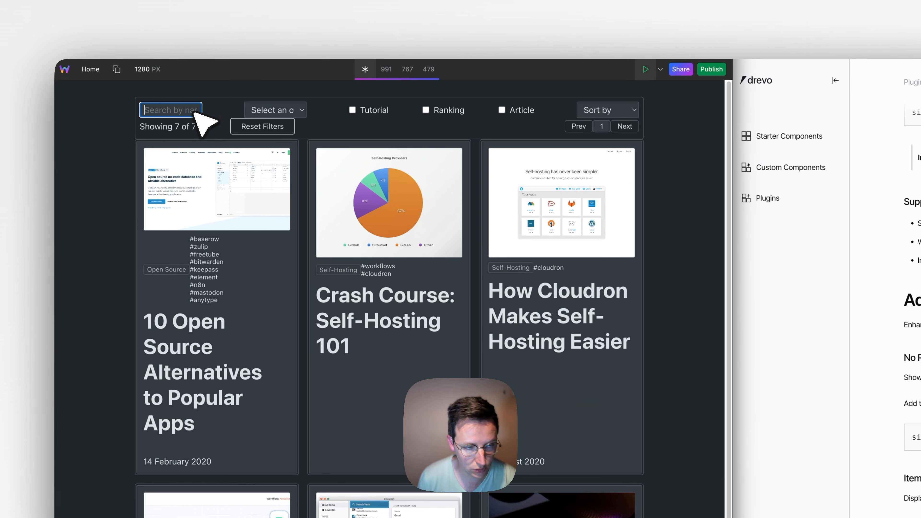
type("ronald")
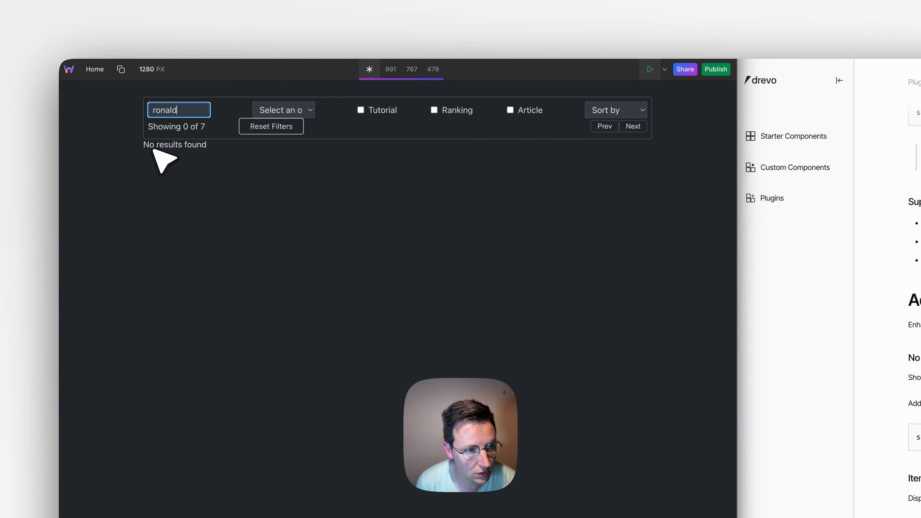
left_click(649, 69)
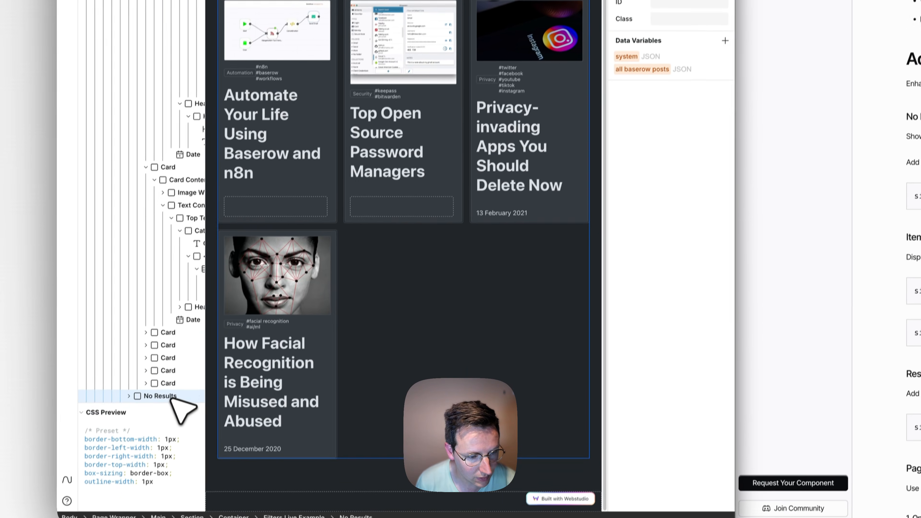
- Replace the text inside the No Results element with a message that the searched name is not found
scroll(153, 442, "right", 2)
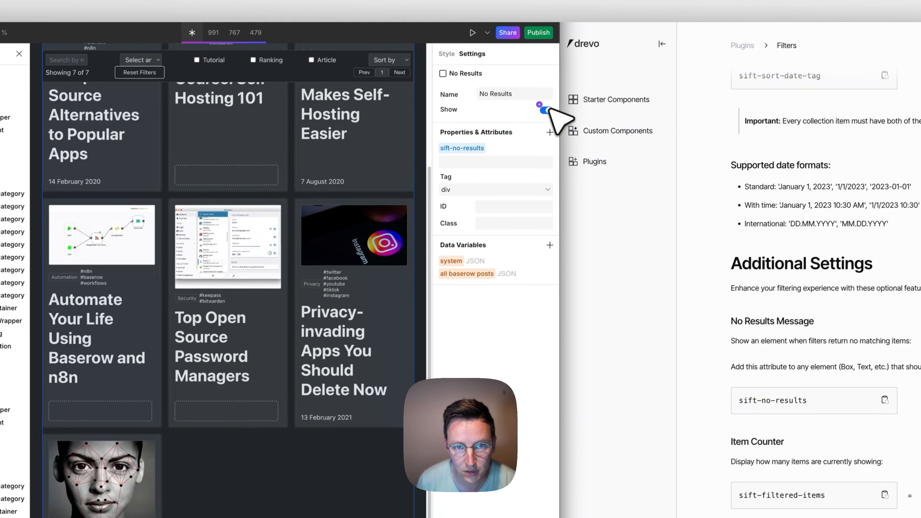
left_click(549, 109)
left_click(548, 110)
scroll(345, 367, "down", 1)
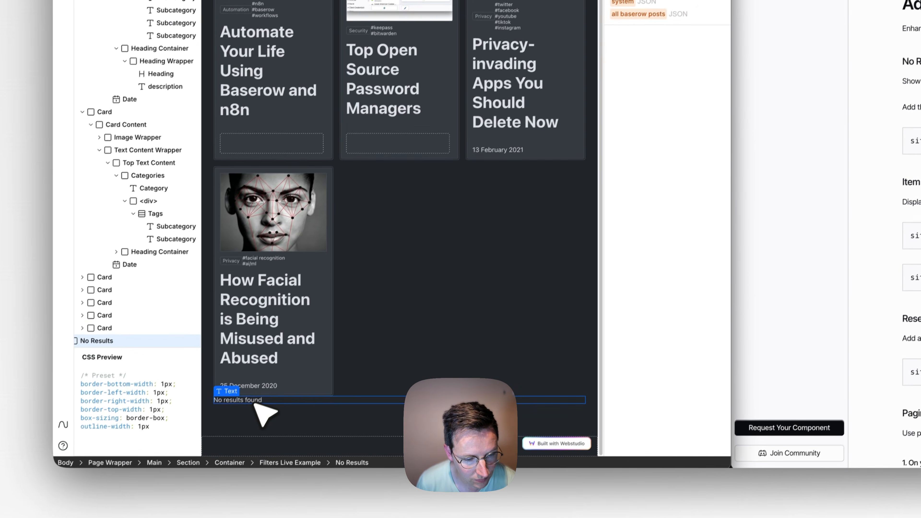
double_click(311, 476)
key("super+a")
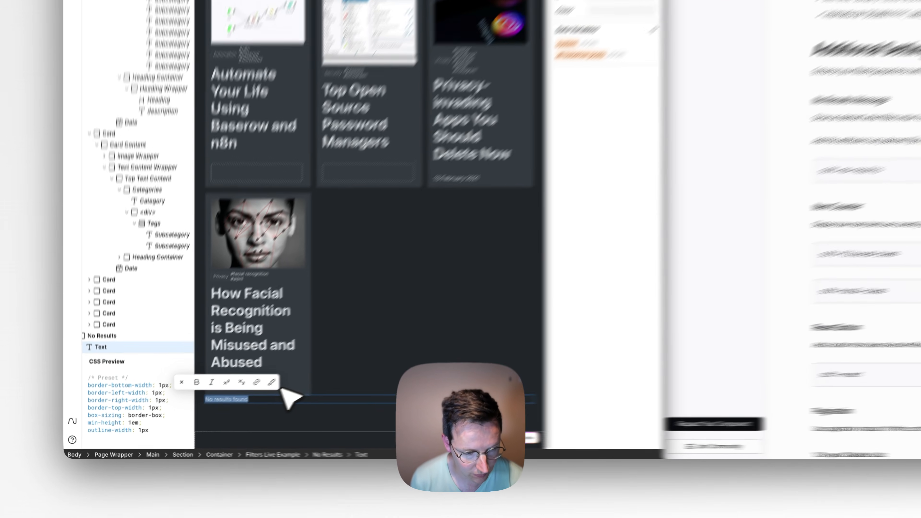
type("Ronald is not")
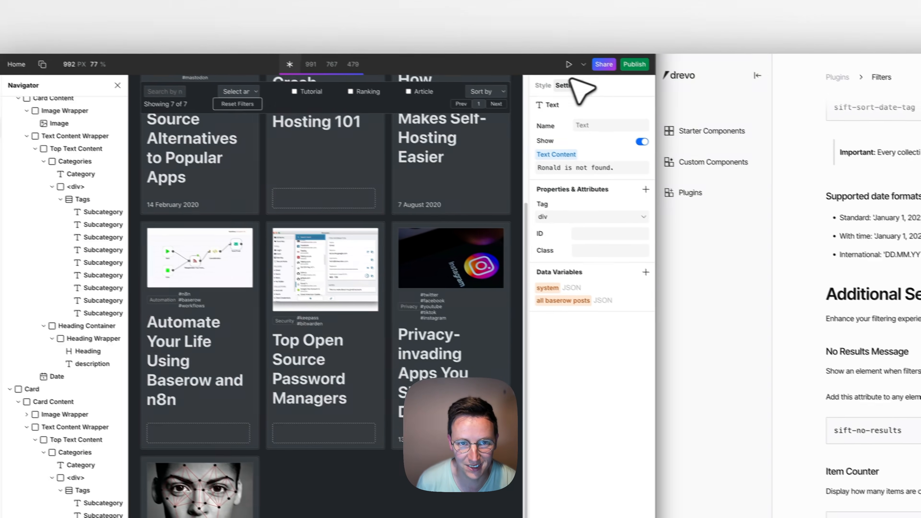
- Preview the listing again and search for the same name to check the customised no-results message
left_click(411, 65)
scroll(290, 290, "down", 5)
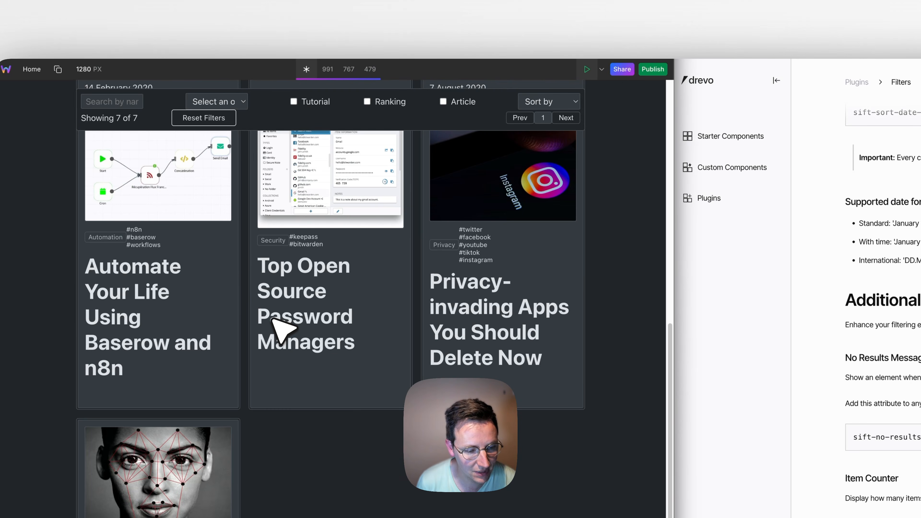
scroll(277, 329, "up", 10)
scroll(278, 329, "down", 10)
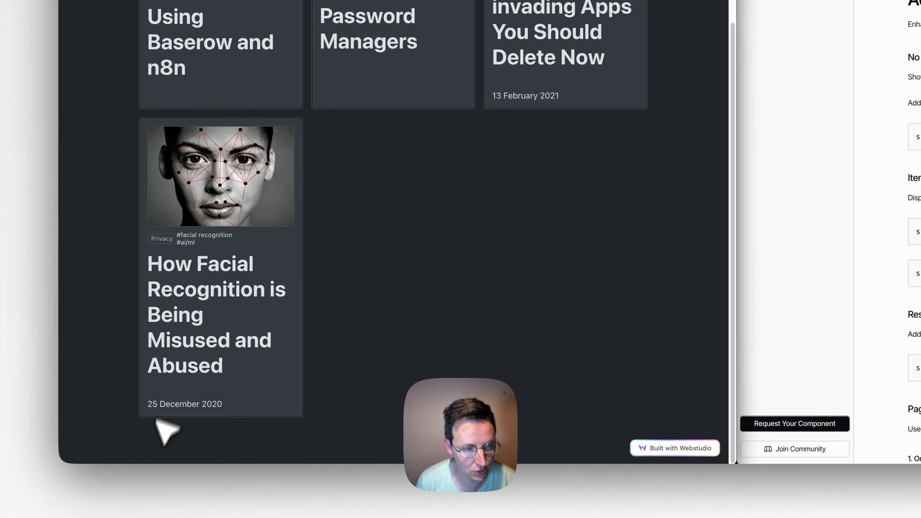
scroll(328, 258, "up", 10)
left_click(191, 92)
type("ronald")
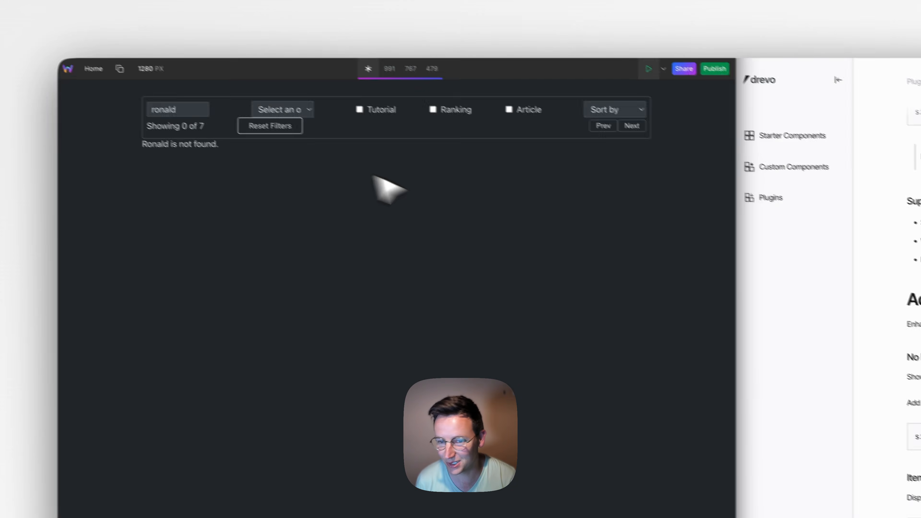
- Read the remaining Filters documentation on the item counter, reset button, pagination, styling and common use cases
scroll(536, 269, "down", 5)
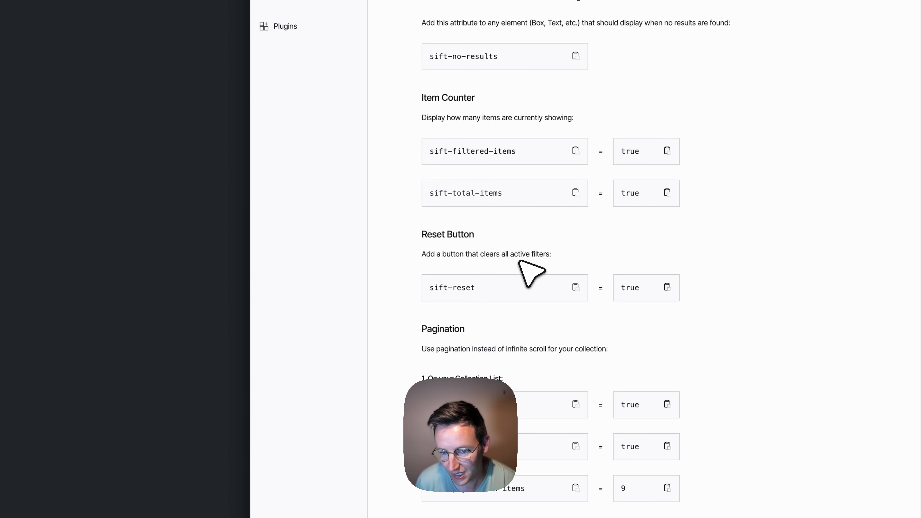
scroll(501, 243, "down", 8)
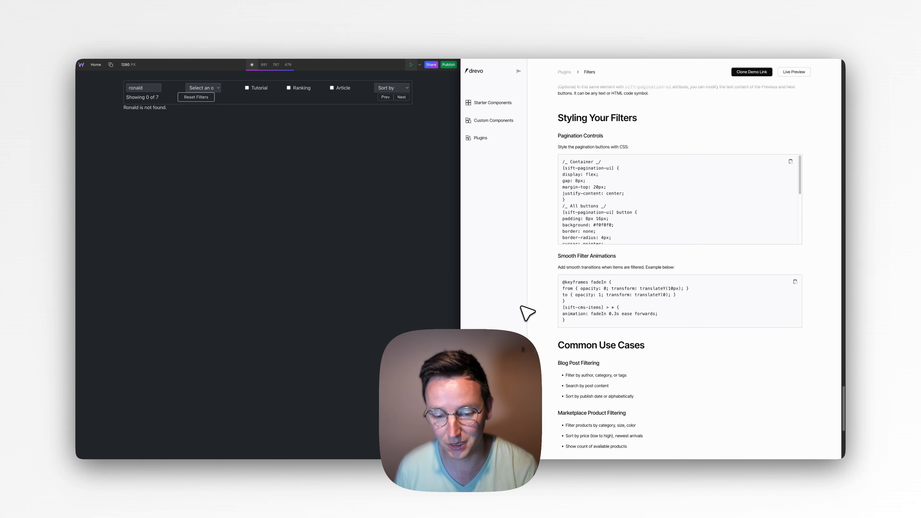
scroll(522, 308, "down", 7)
scroll(532, 324, "up", 20)
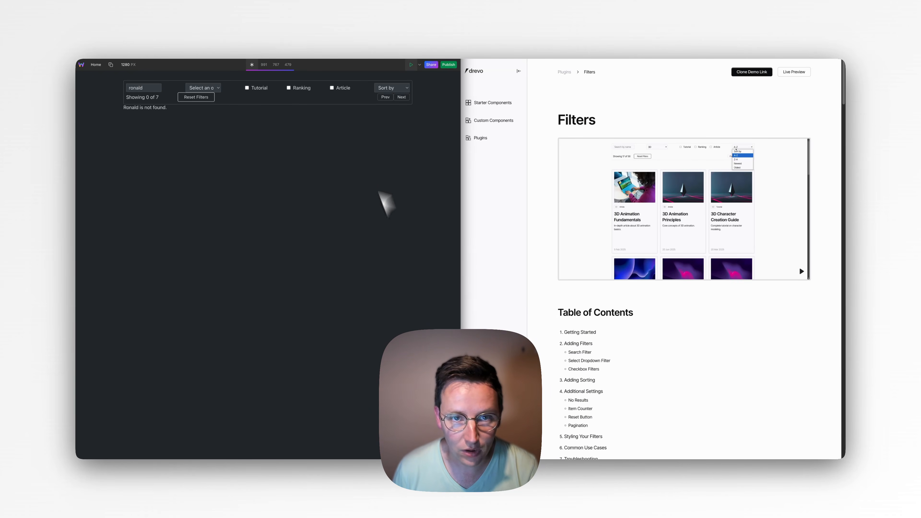
- Leave the preview, wrap the collection's Card in a link and set the link's Href to the URL /blog/
left_click(411, 65)
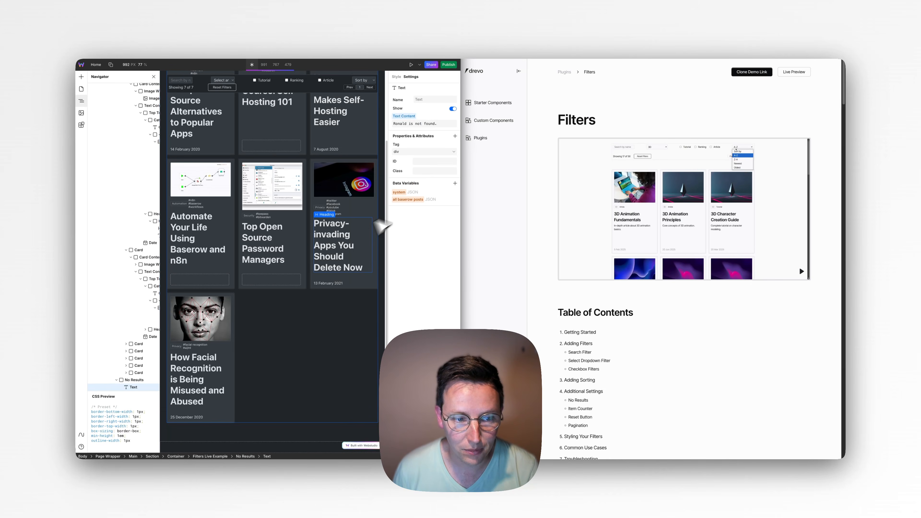
scroll(310, 218, "up", 3)
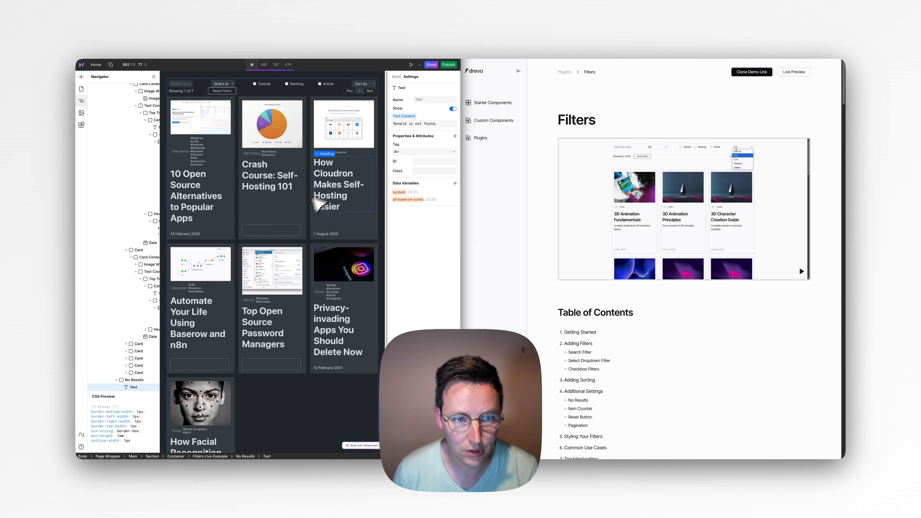
left_click(349, 149)
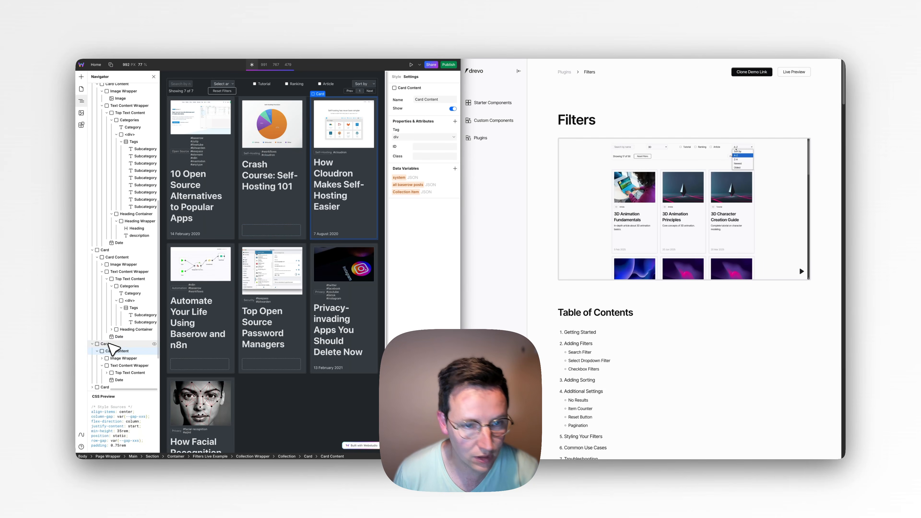
left_click(132, 343)
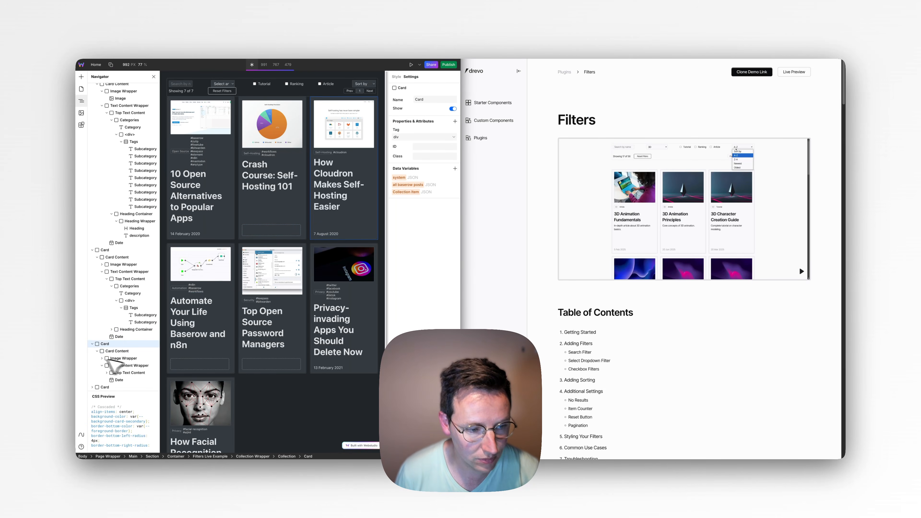
key("super+k")
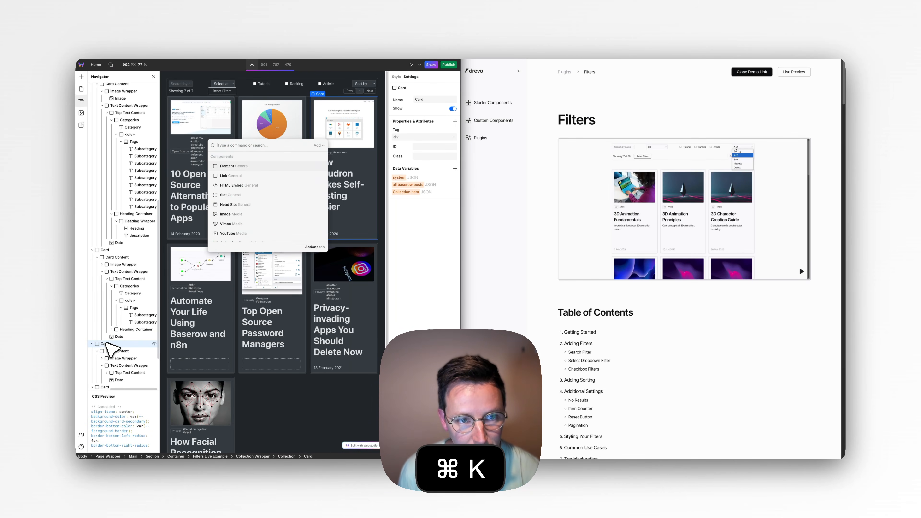
type("wrap in link")
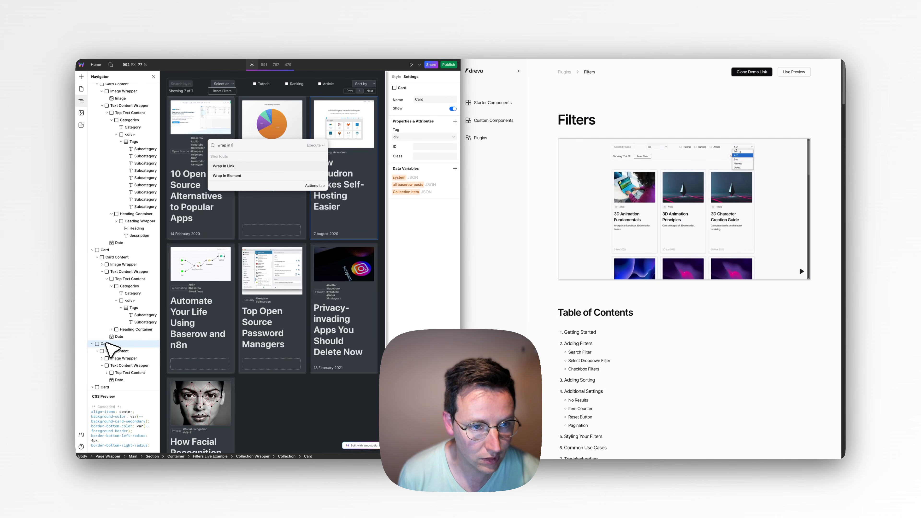
key("Return")
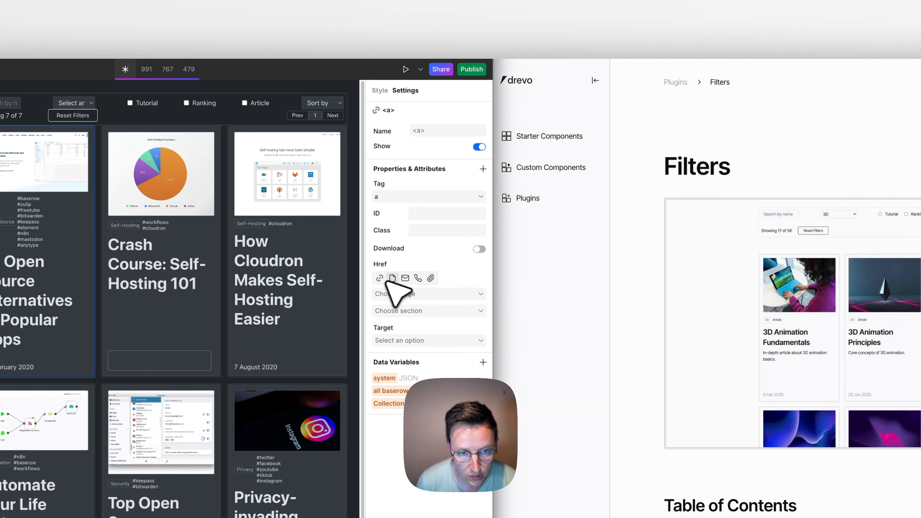
left_click(412, 296)
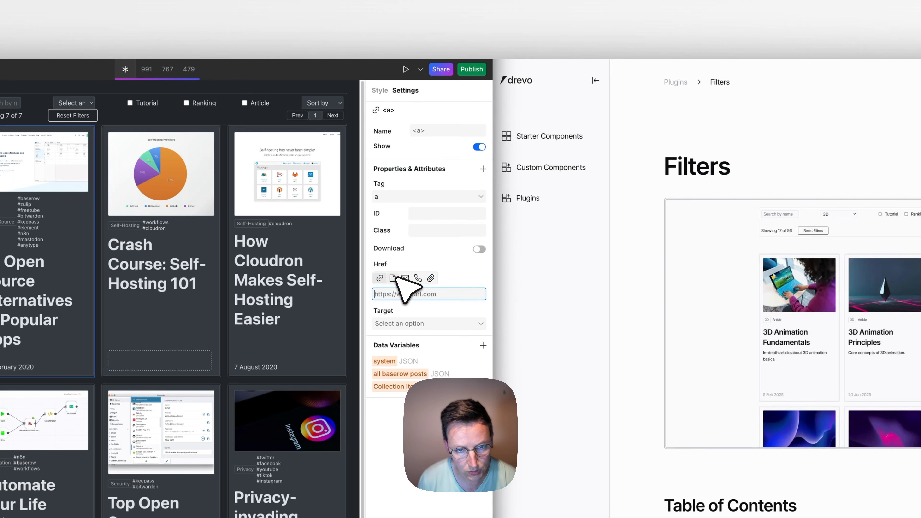
type("/blog/")
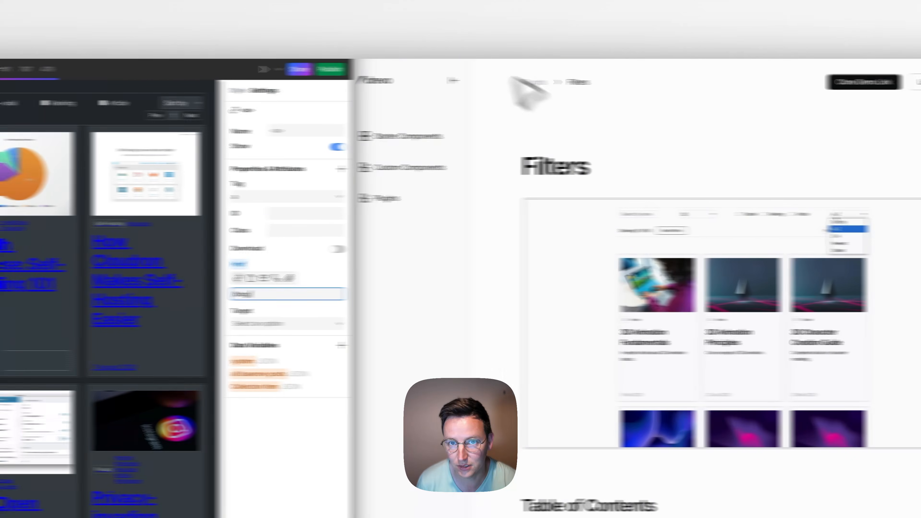
- Switch to the Baserow Posts table and bring its slug field into view
left_click(609, 36)
scroll(769, 168, "right", 10)
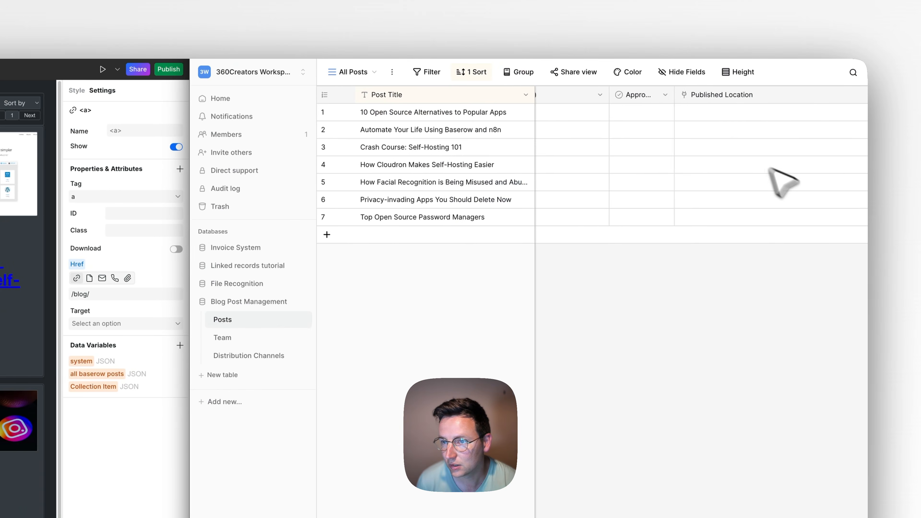
scroll(777, 181, "right", 5)
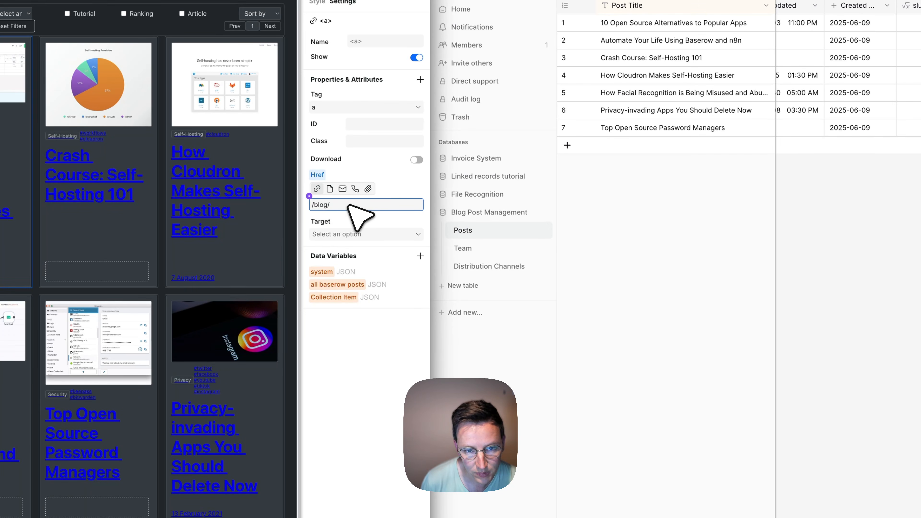
- Bind the card link's Href in Webstudio to "/blog/" plus the Collection Item's slug field, verifying the field's ID in Baserow
left_click(309, 196)
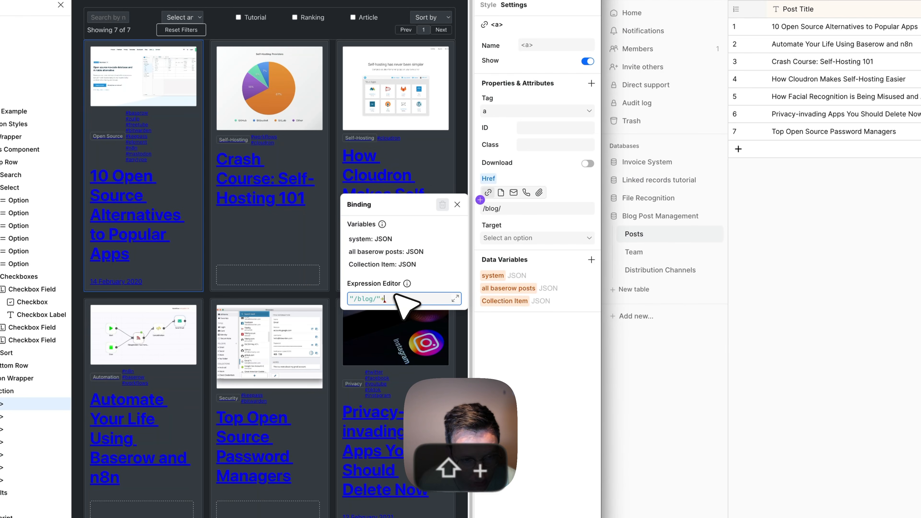
type(".")
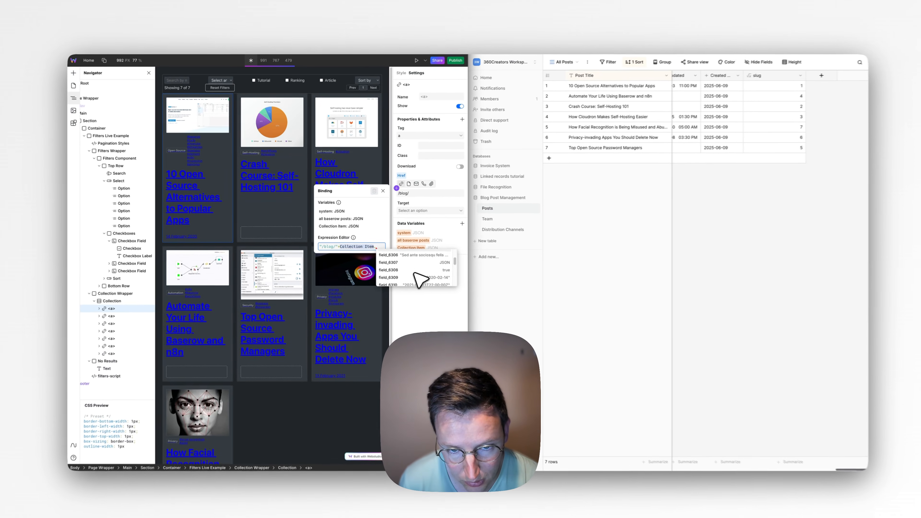
scroll(495, 354, "down", 5)
scroll(392, 276, "up", 1)
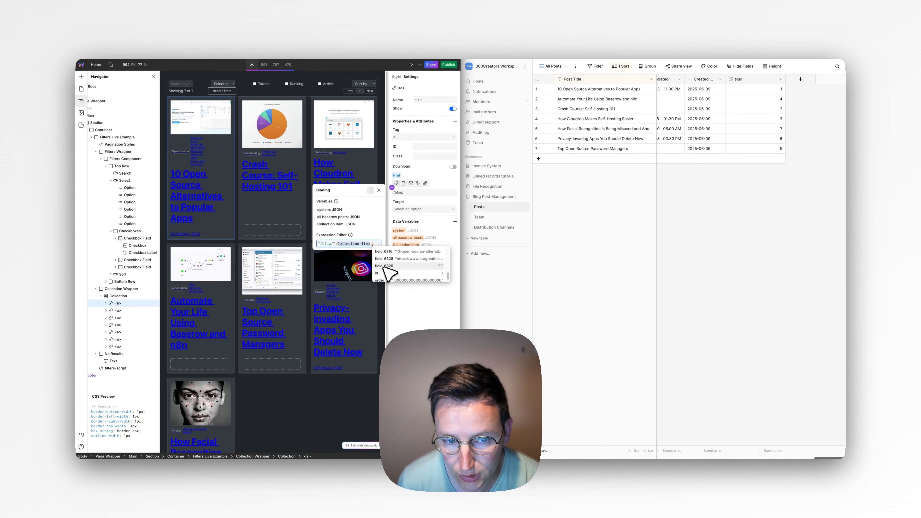
left_click(385, 268)
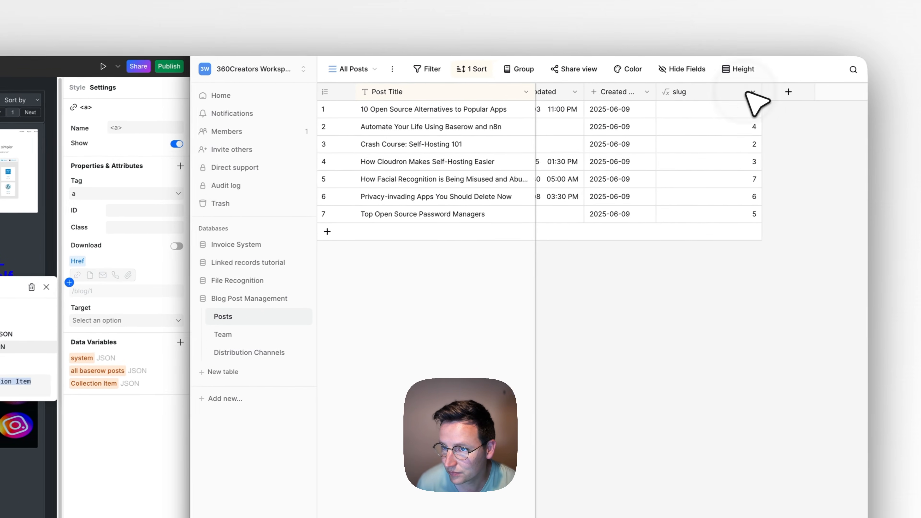
left_click(751, 92)
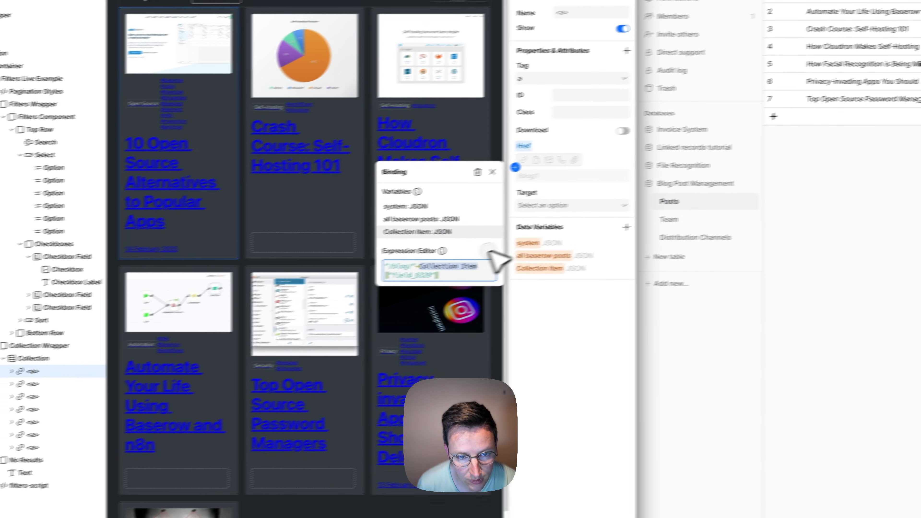
left_click(546, 384)
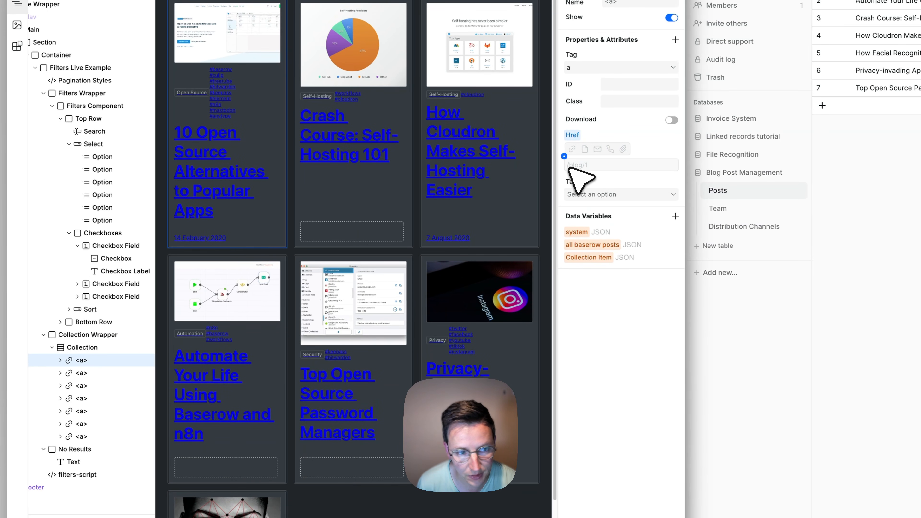
- Check the third card link's Href, preview the listing, open the post How Cloudron Makes Self-Hosting Easier, and leave the preview
left_click(537, 149)
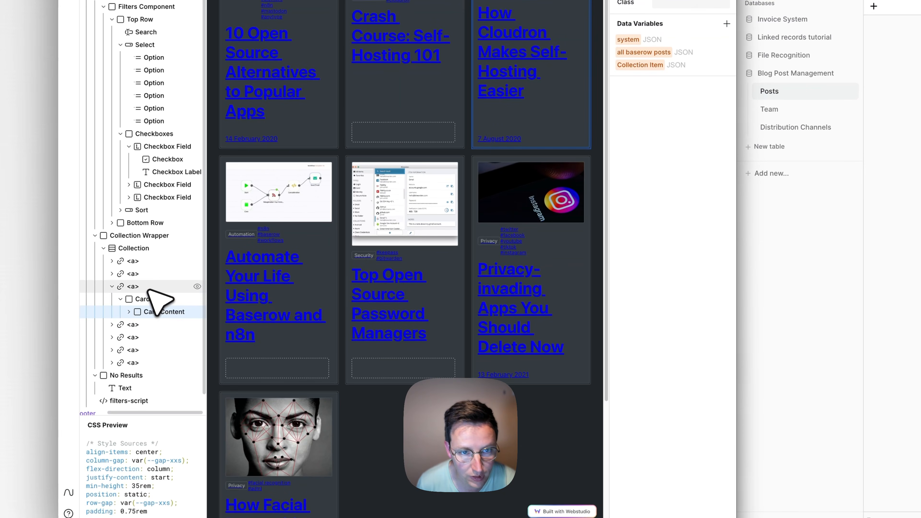
left_click(146, 287)
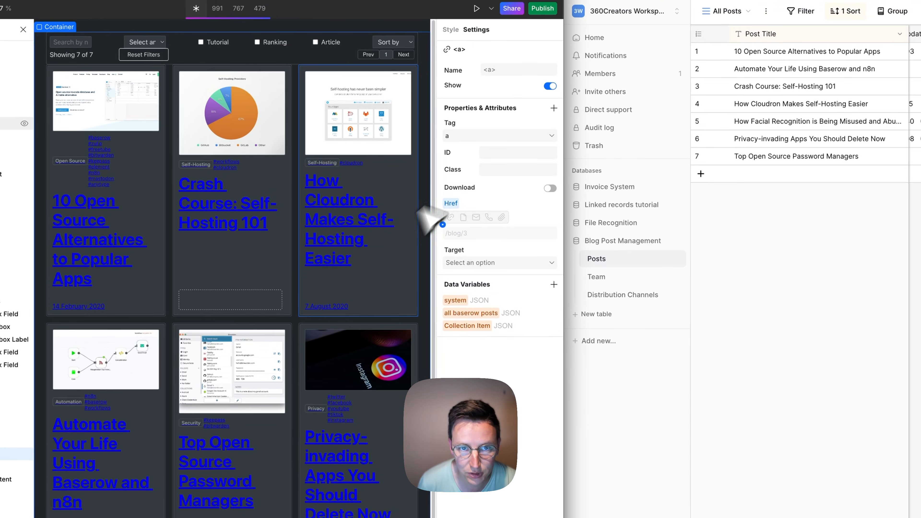
scroll(364, 248, "down", 5)
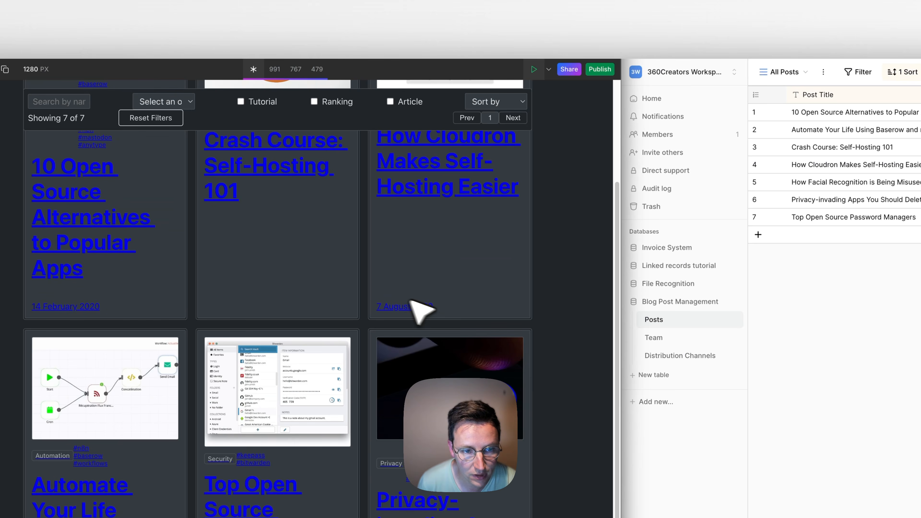
scroll(399, 290, "down", 5)
scroll(350, 251, "up", 10)
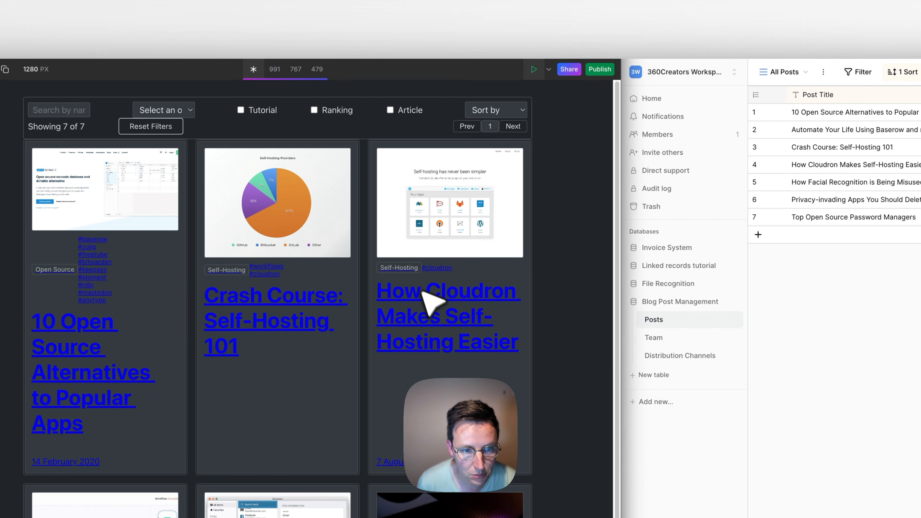
left_click(431, 301)
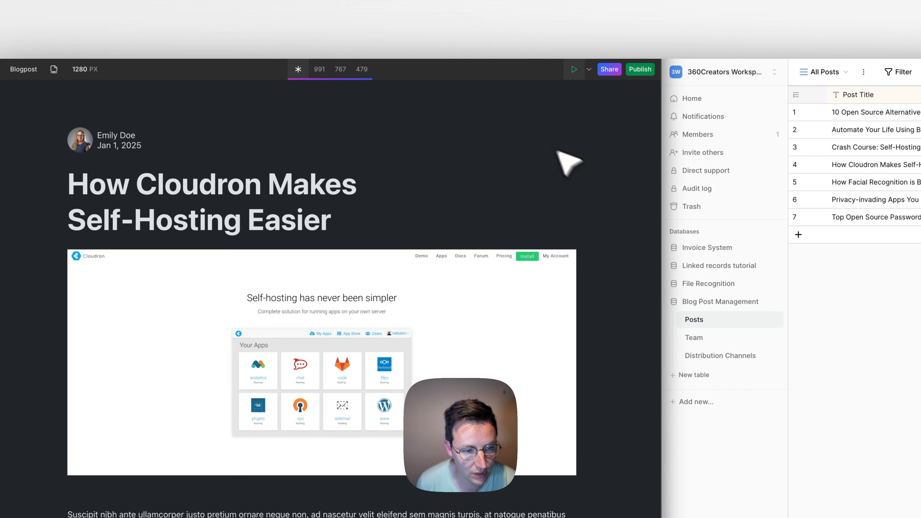
left_click(575, 69)
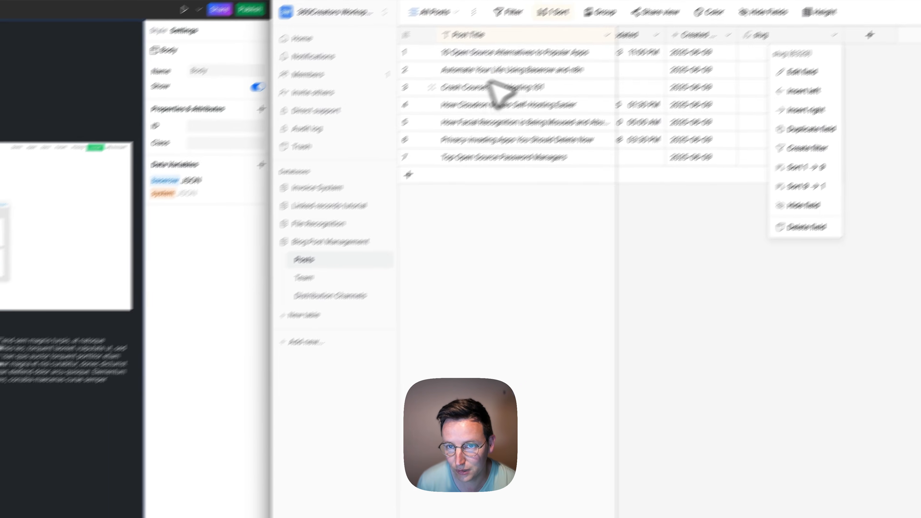
- Copy all seven rows of the Baserow Posts table and paste them as additional rows below
left_click(531, 37)
left_click(691, 210, "shift")
key("super+c")
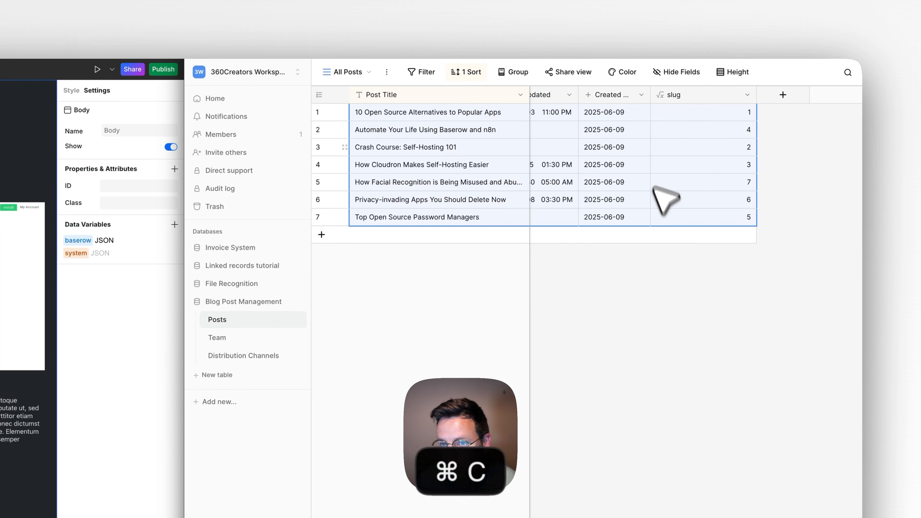
left_click(402, 234)
key("super+v")
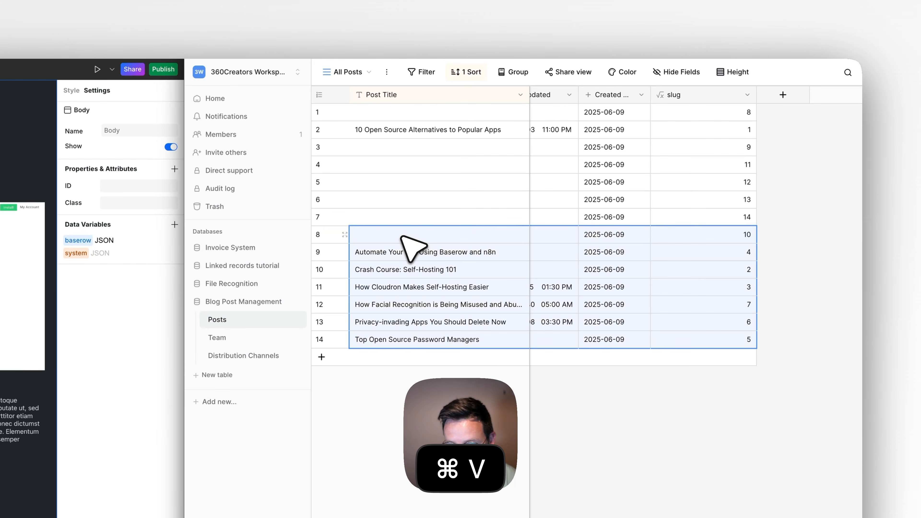
- Add a new row at the end of the Posts table and paste the copied rows again from there
key("Down")
key("Down")
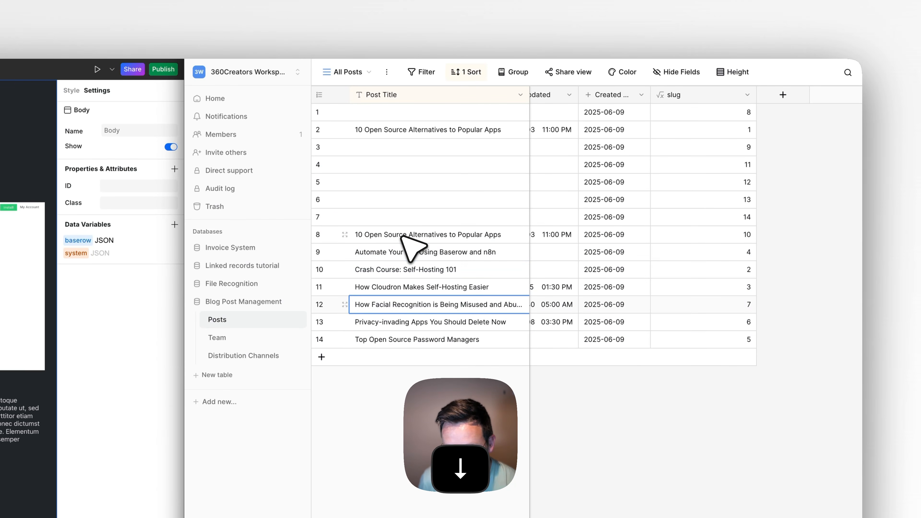
key("Down")
key("Down")
key("shift+Return")
key("super+v")
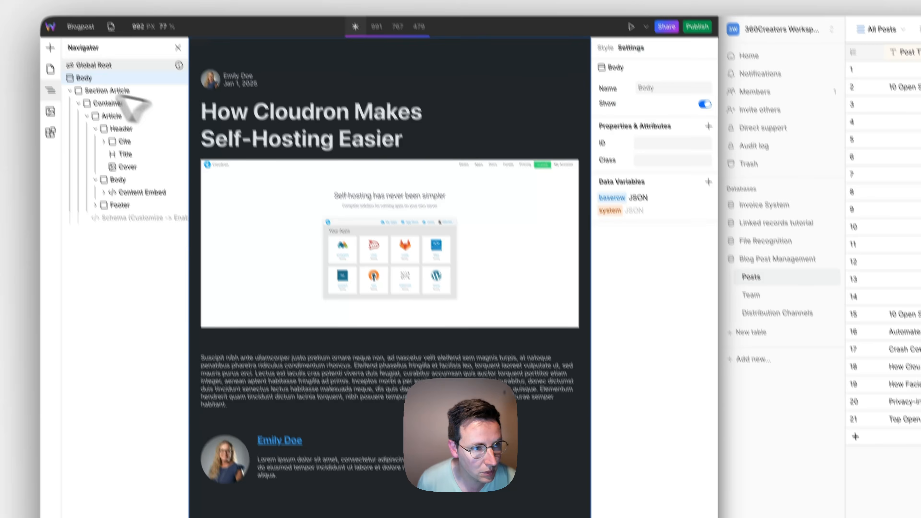
- Return to the Home page in Webstudio, refresh the Page Wrapper's all baserow posts resource, and review the enlarged listing
left_click(68, 108)
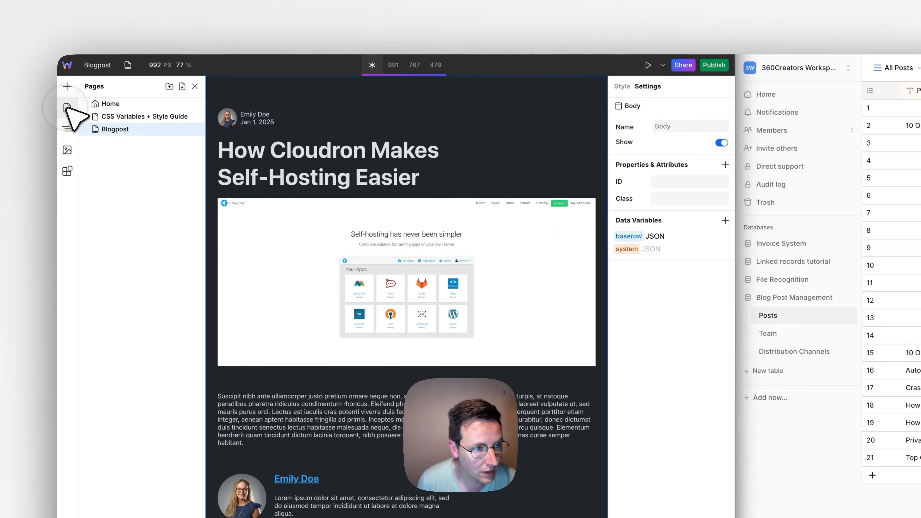
left_click(109, 104)
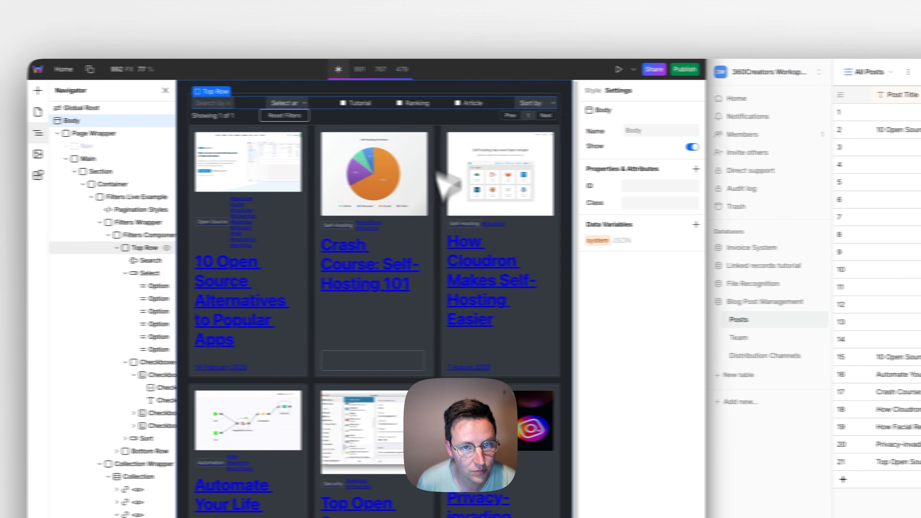
scroll(475, 251, "down", 4)
scroll(471, 254, "up", 4)
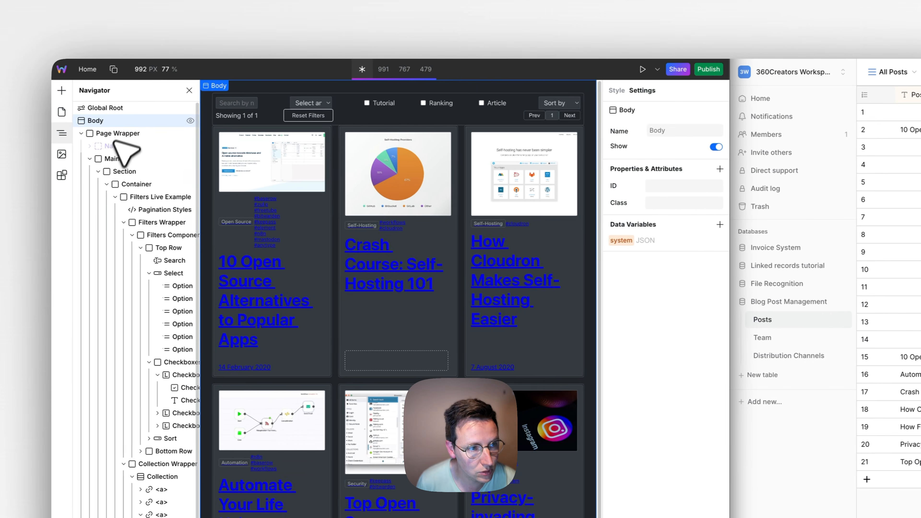
left_click(119, 133)
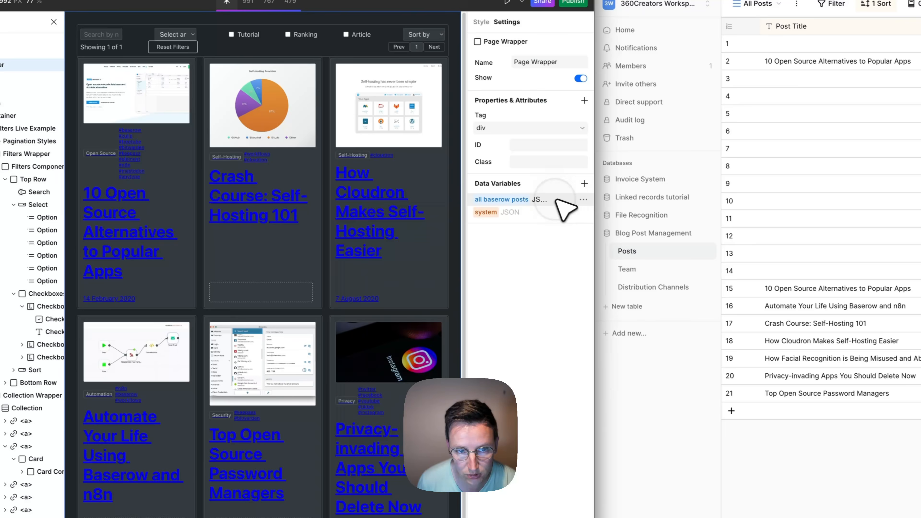
left_click(613, 269)
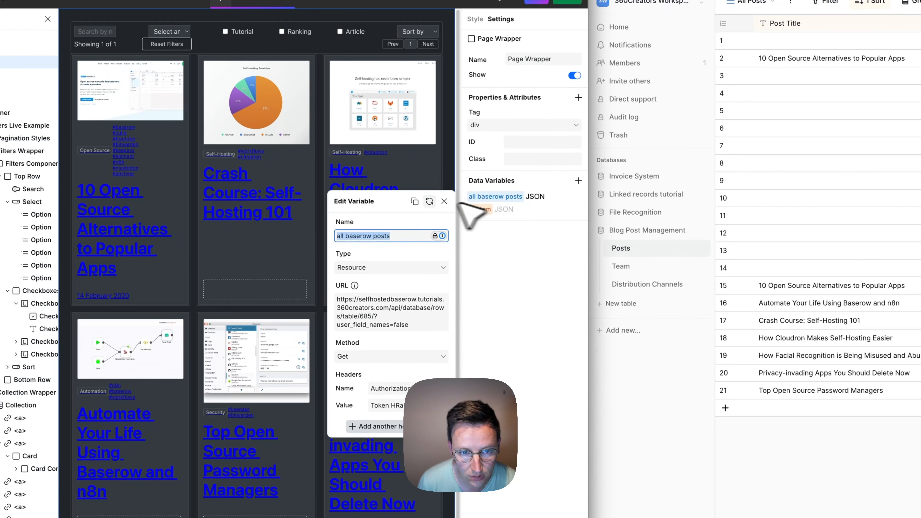
left_click(429, 201)
left_click(544, 341)
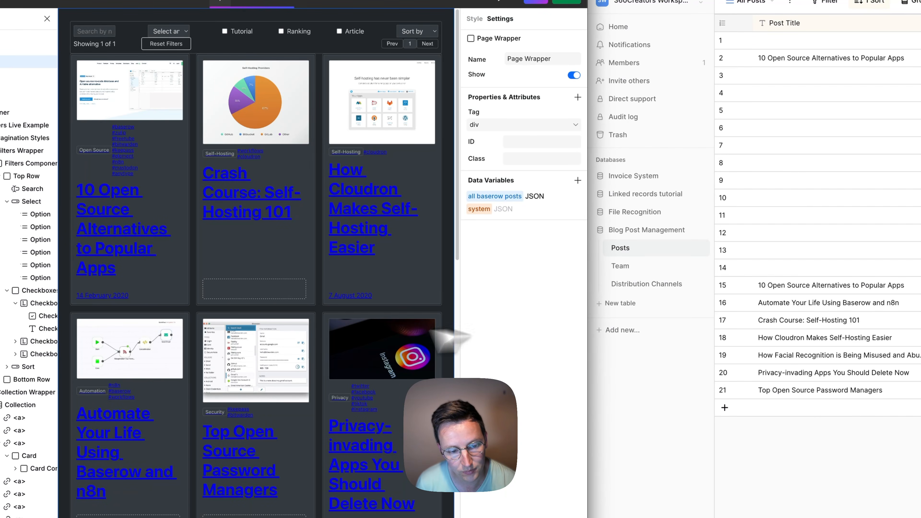
scroll(264, 349, "down", 15)
scroll(267, 350, "down", 3)
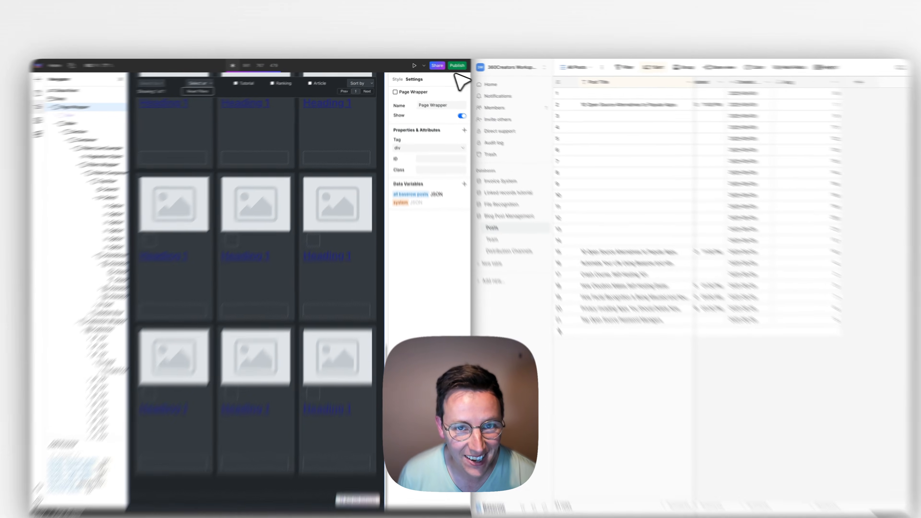
left_click(446, 66)
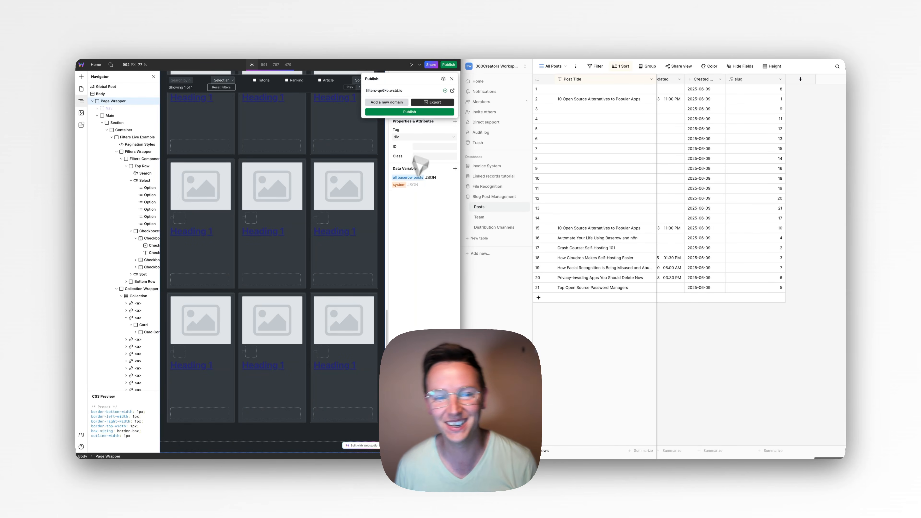
left_click(402, 211)
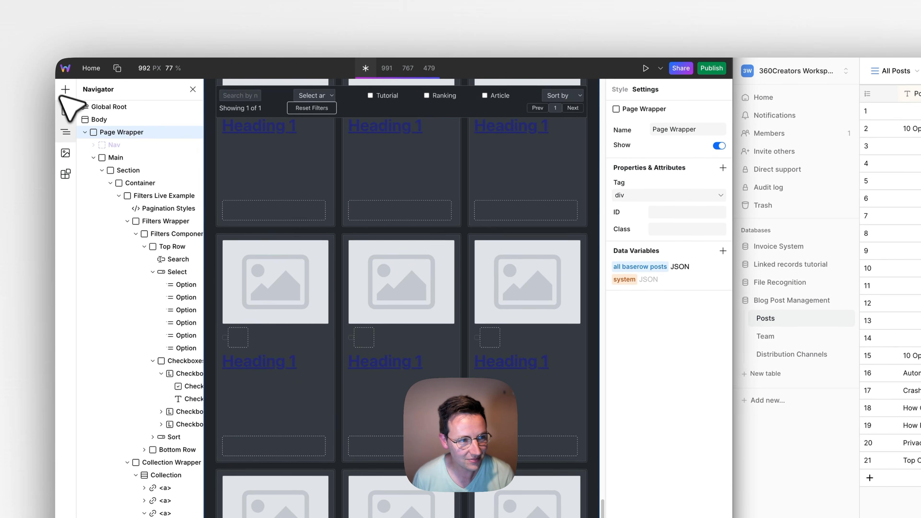
left_click(69, 110)
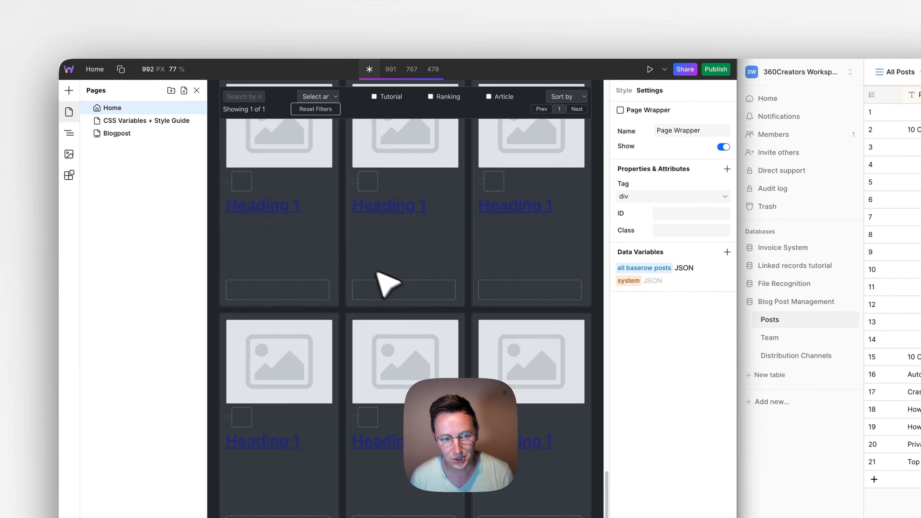
- Set the text color of the collection's card link to white and remove its underline
left_click(370, 262)
scroll(165, 206, "down", 8)
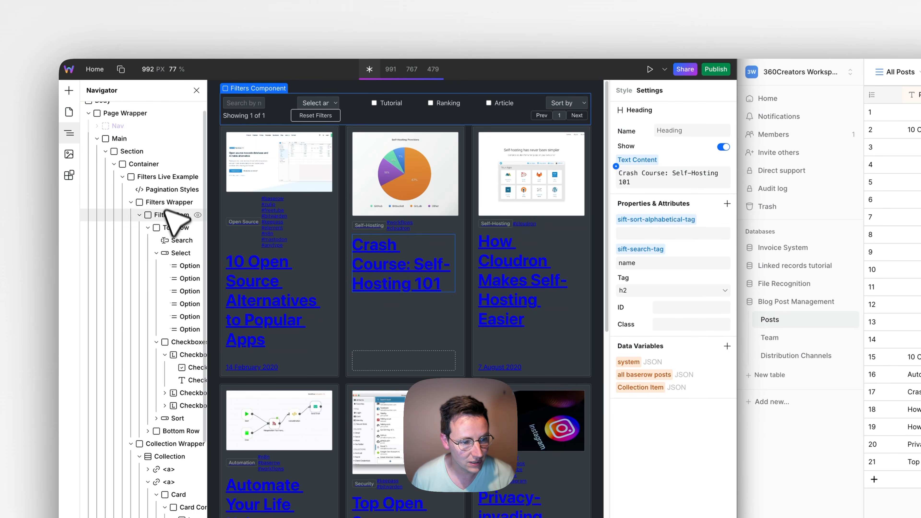
left_click(175, 351)
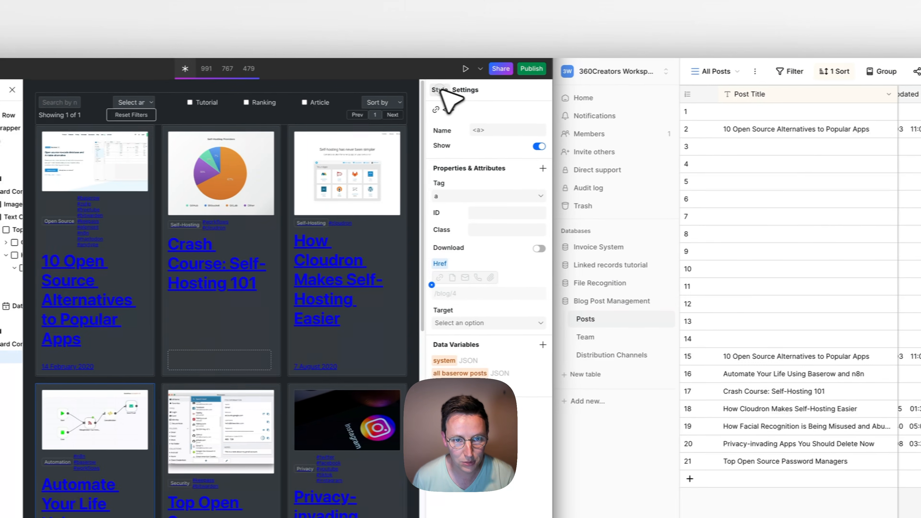
left_click(624, 86)
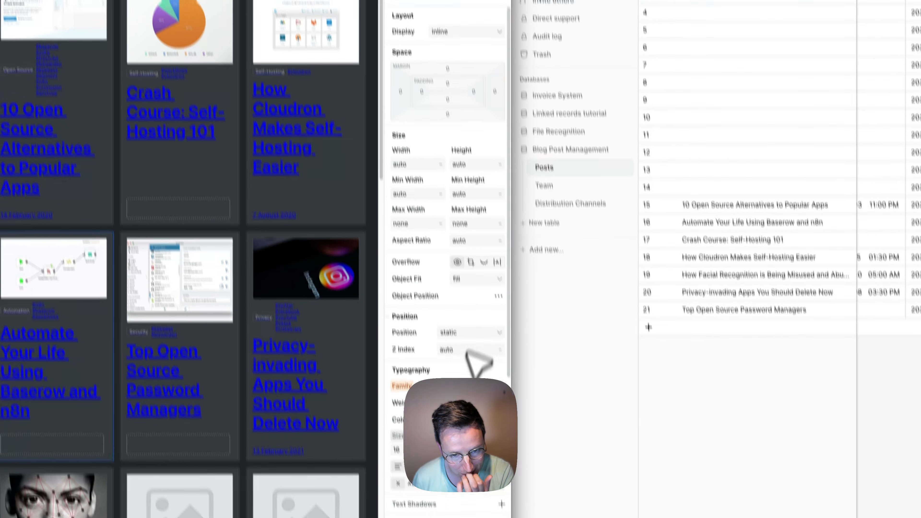
left_click(455, 376)
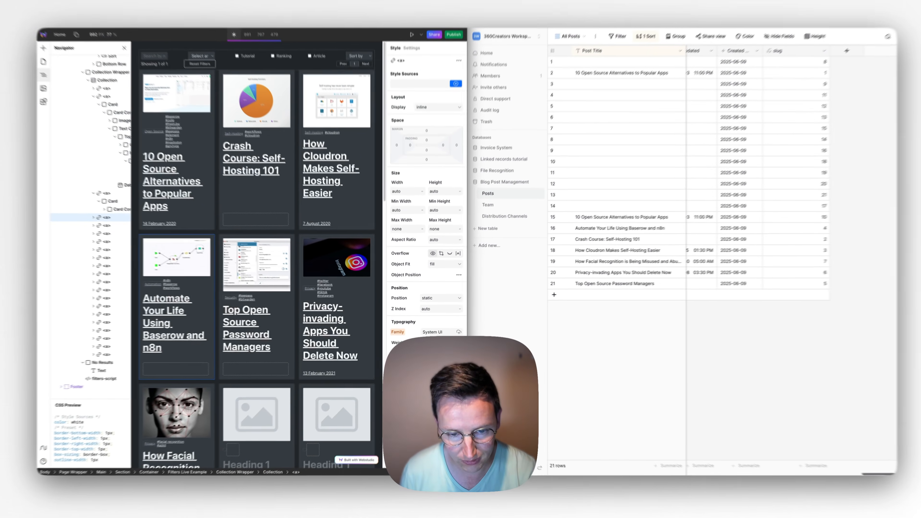
scroll(424, 232, "down", 1)
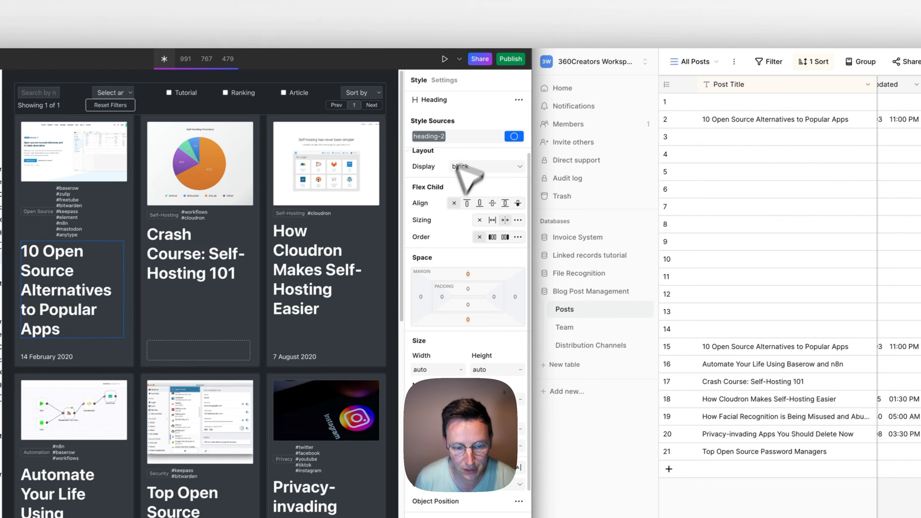
- Replace the heading-2 style token on the card's post title Heading with the global token heading-3
scroll(528, 120, "down", 10)
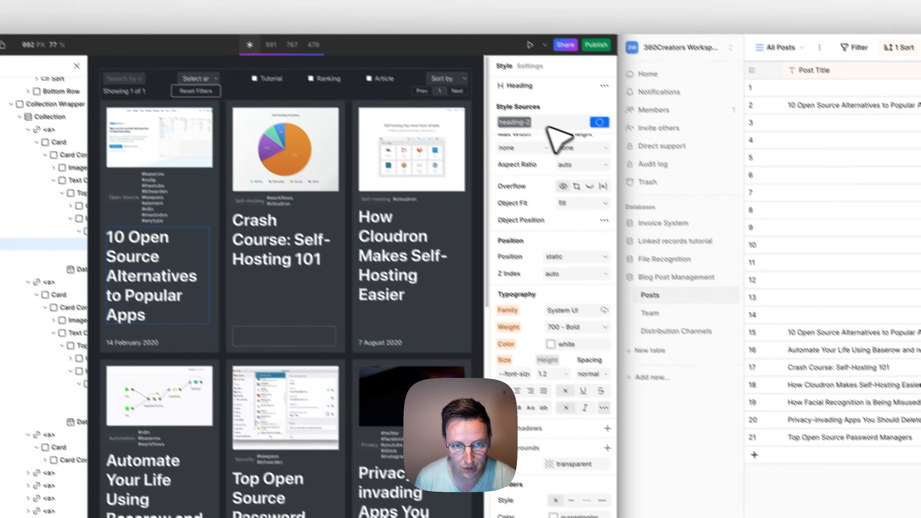
left_click(547, 127)
key("BackSpace")
type("head")
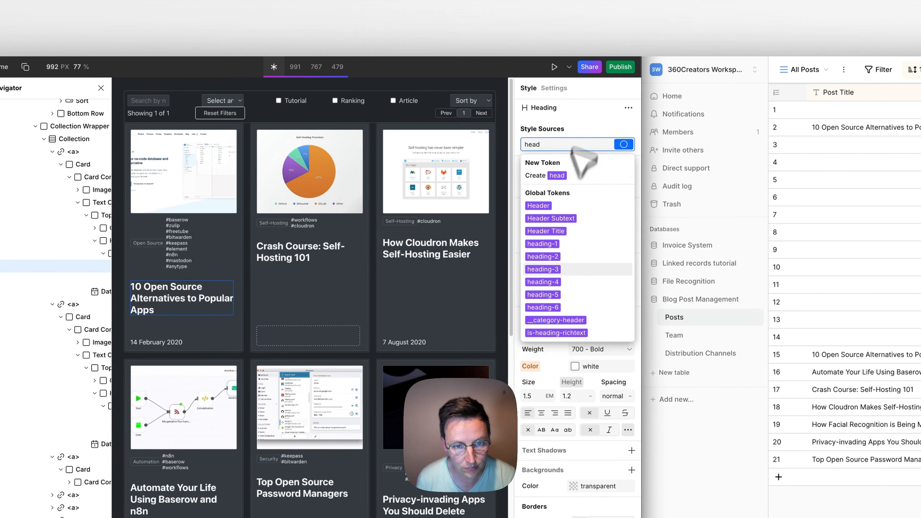
left_click(516, 245)
left_click(302, 269)
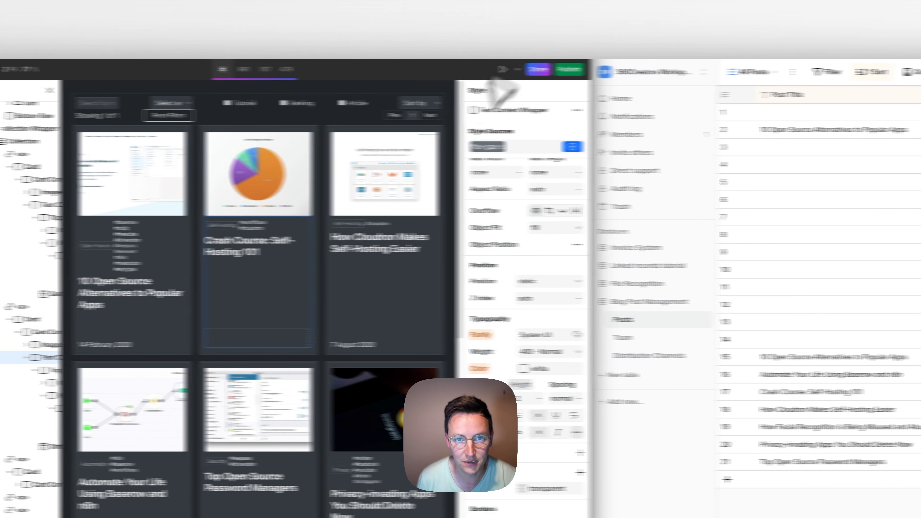
- Examine the blog card layout at the 991, 767 and 479 breakpoints, and return to the base breakpoint
double_click(641, 20)
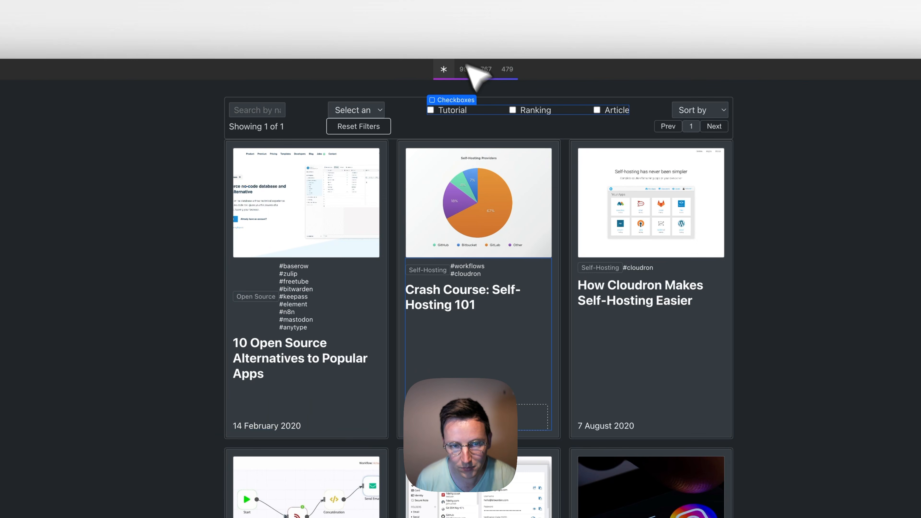
left_click(467, 71)
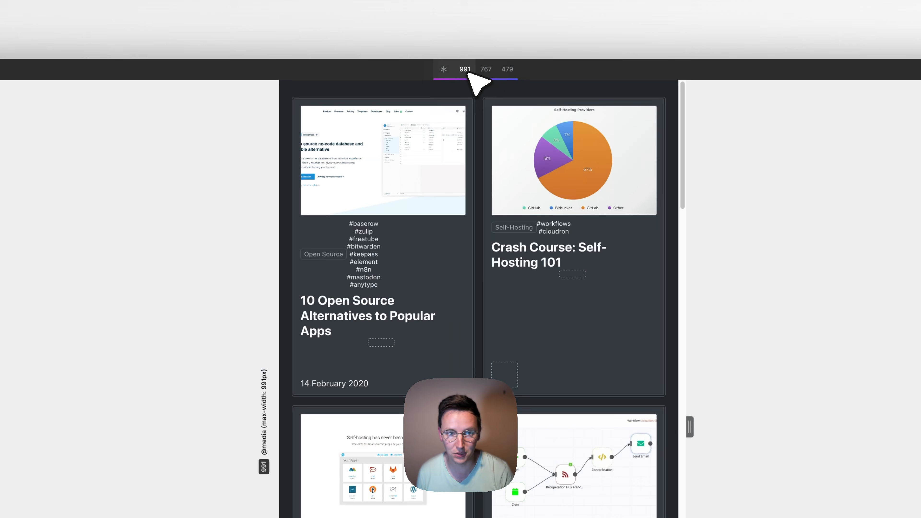
left_click(487, 70)
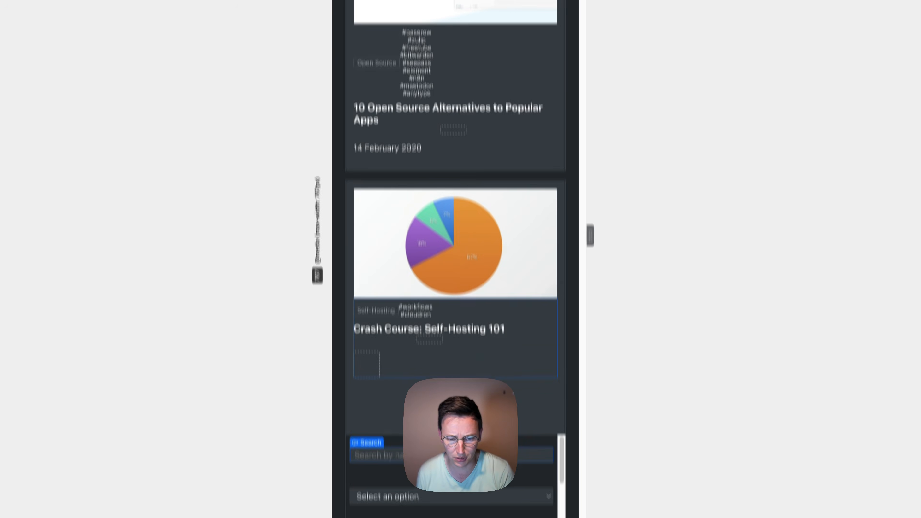
scroll(483, 314, "up", 5)
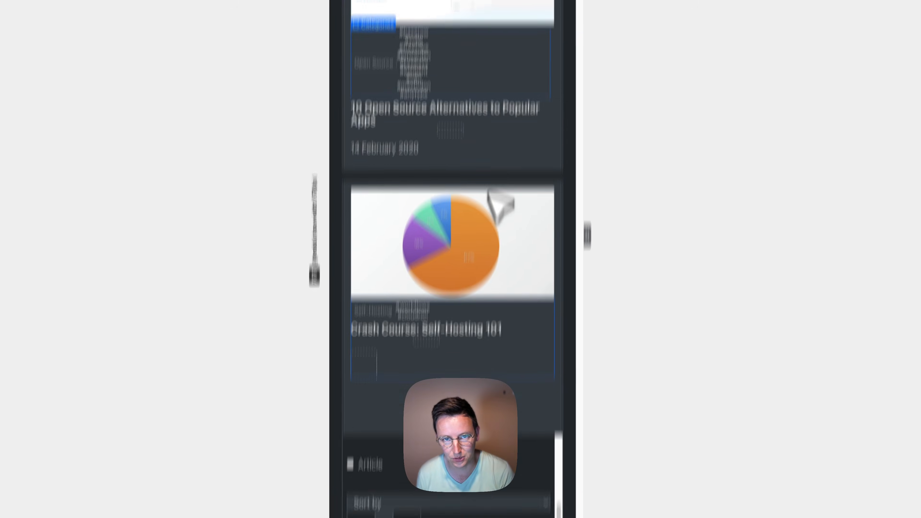
left_click(482, 67)
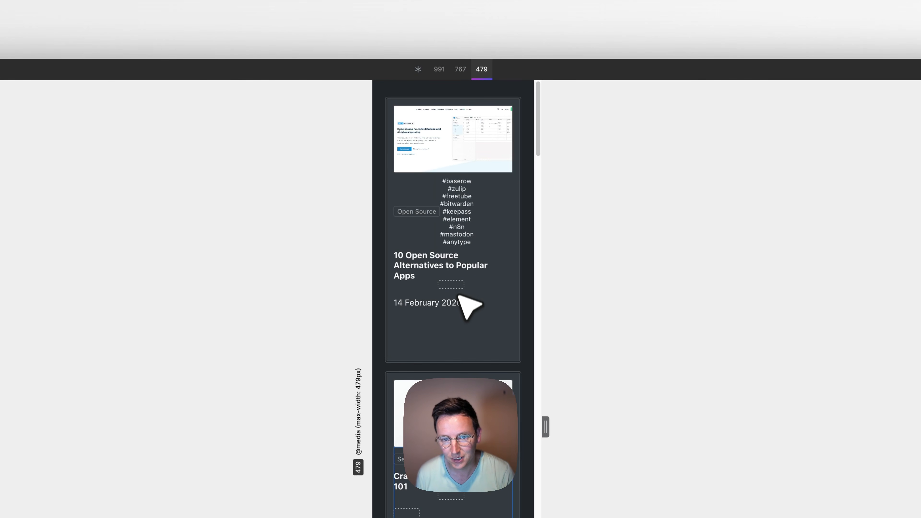
scroll(460, 302, "down", 10)
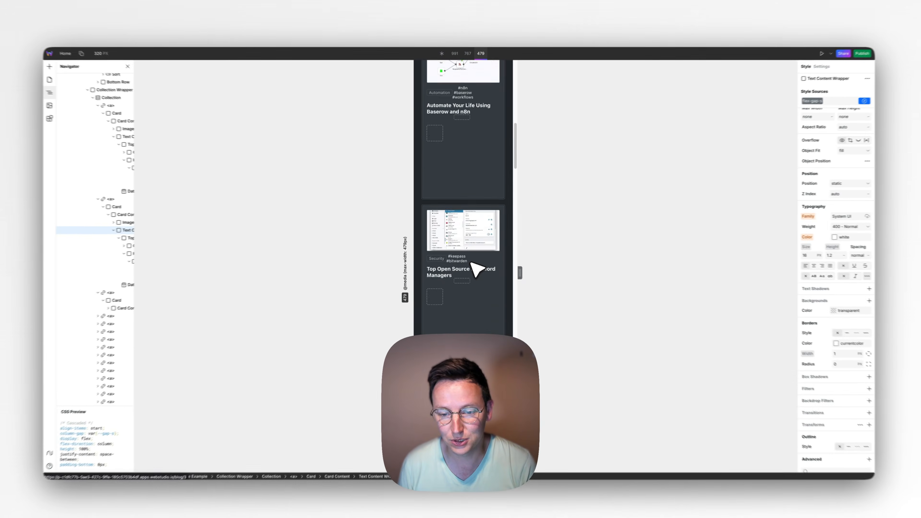
scroll(475, 264, "up", 6)
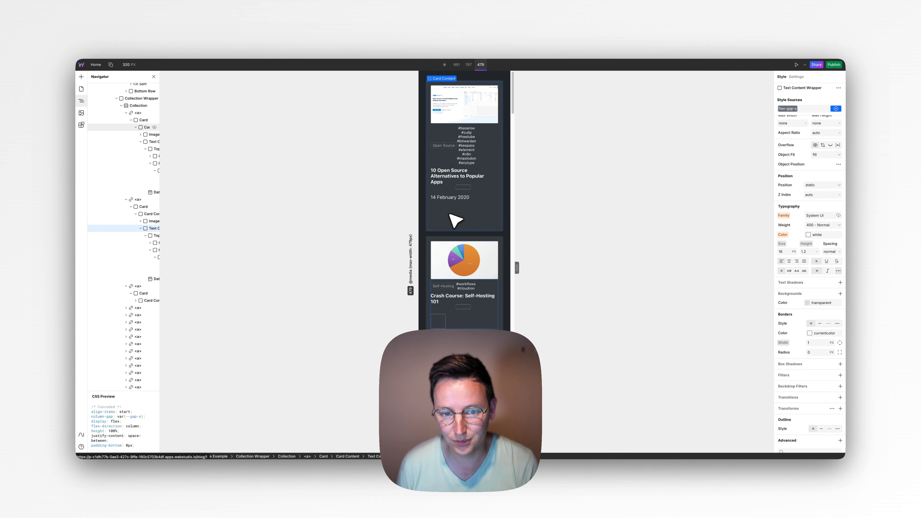
scroll(457, 225, "down", 5)
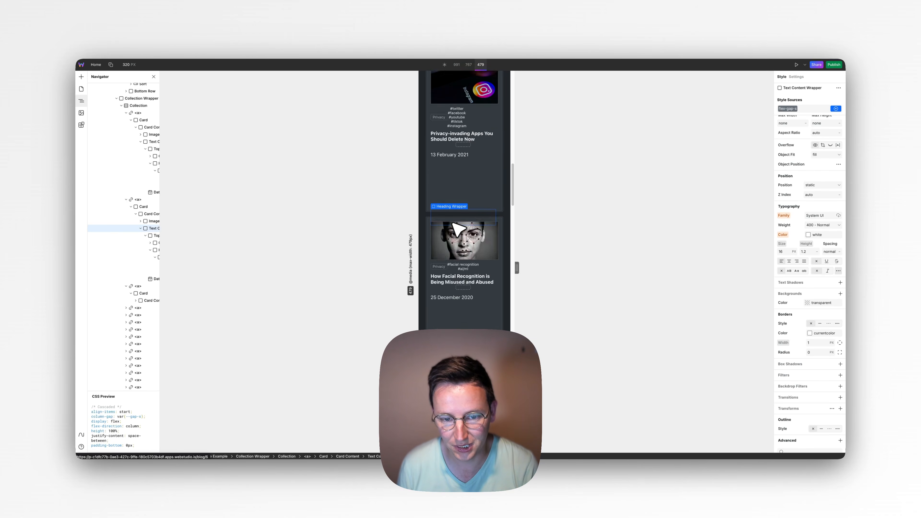
scroll(458, 227, "up", 5)
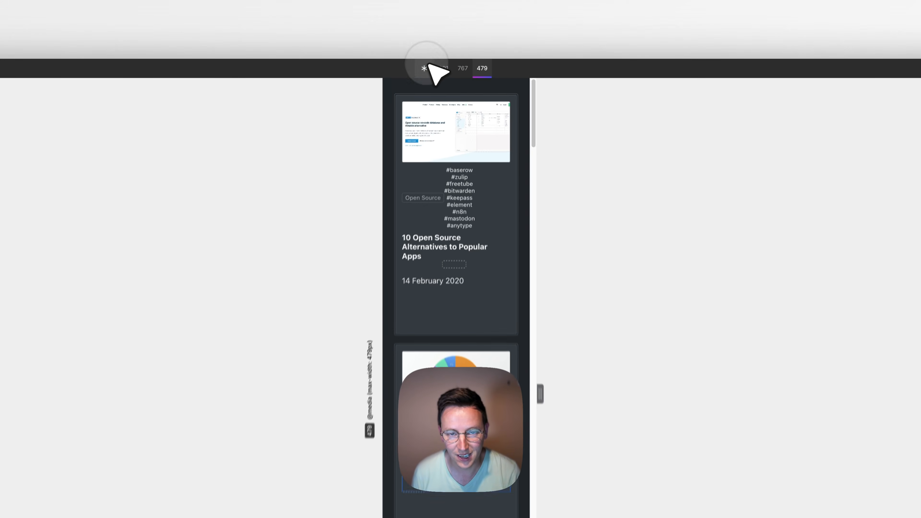
left_click(446, 65)
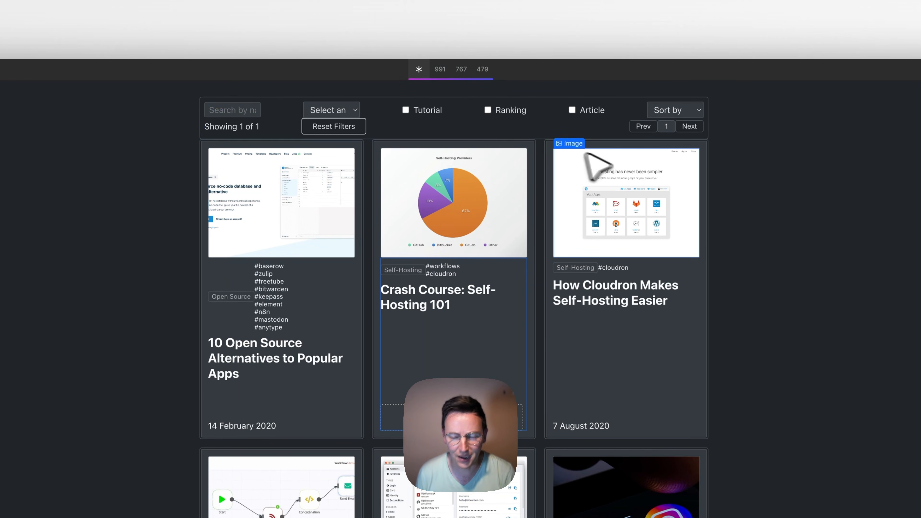